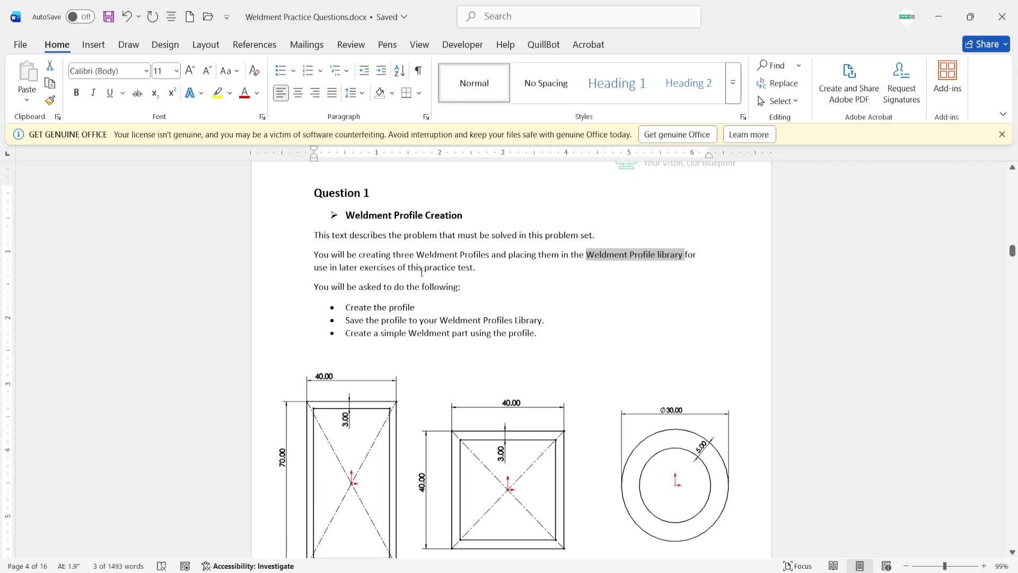
Switch from the Question 1 instructions to SOLIDWORKS and create a new part document using MMGS (millimeter, gram, second) units
left_click(351, 446)
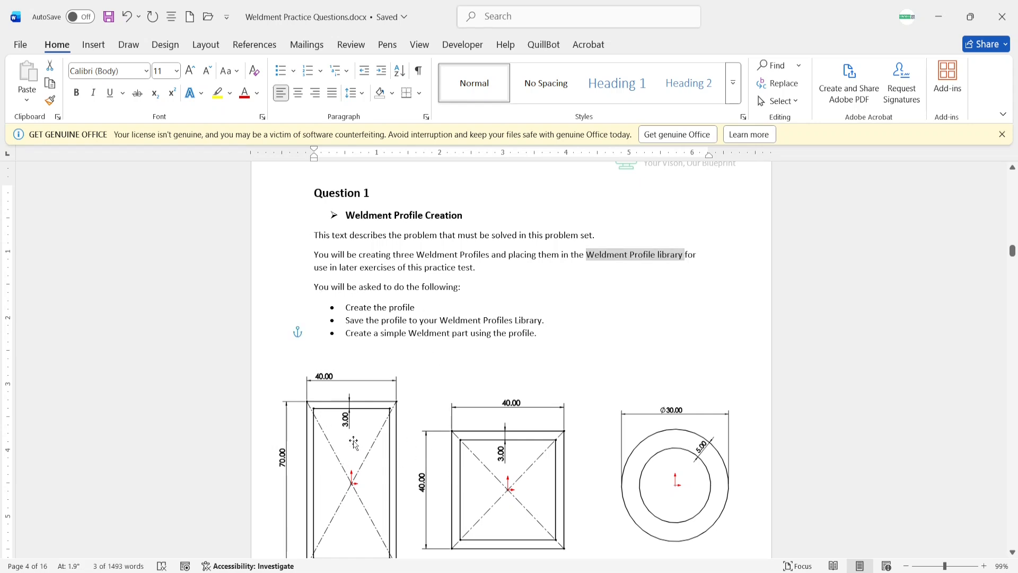
left_click(449, 318)
scroll(508, 300, "down", 3)
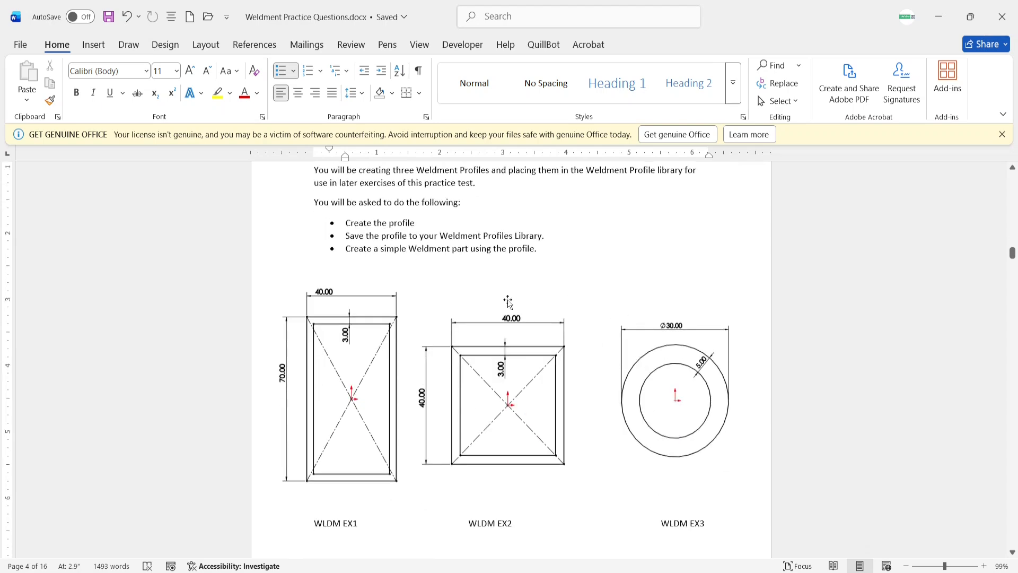
left_click(481, 518)
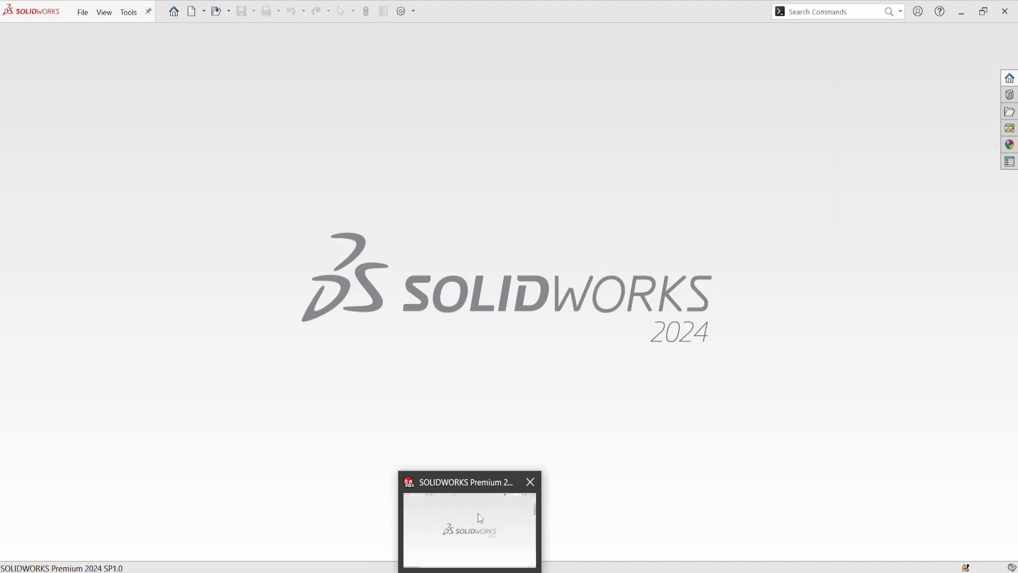
left_click(88, 19)
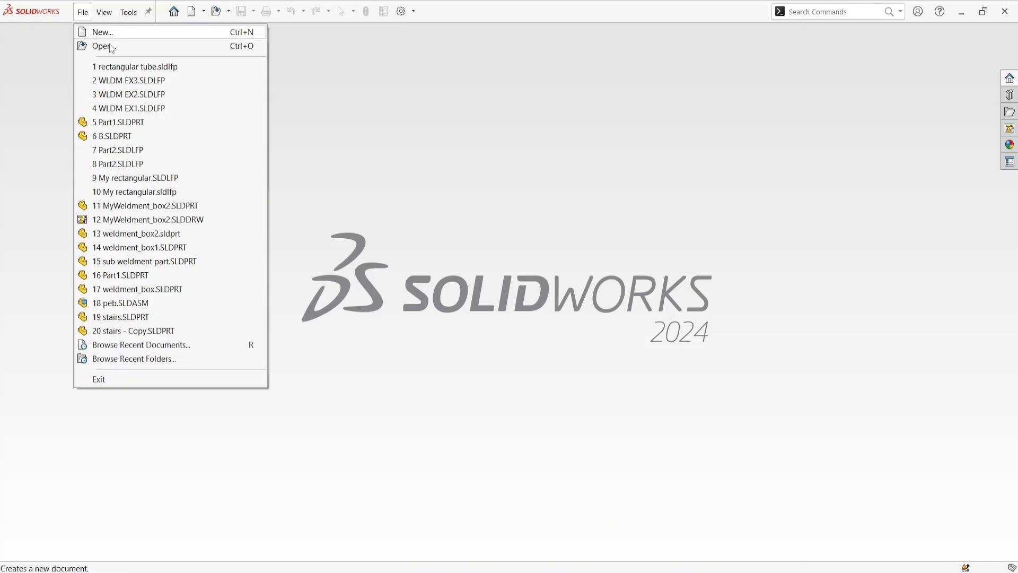
left_click(143, 33)
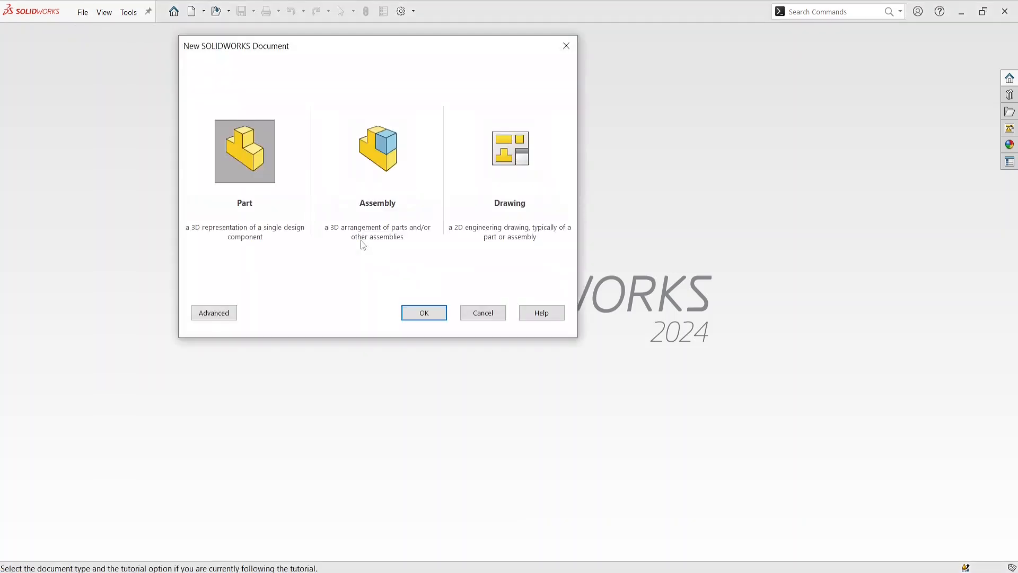
left_click(424, 314)
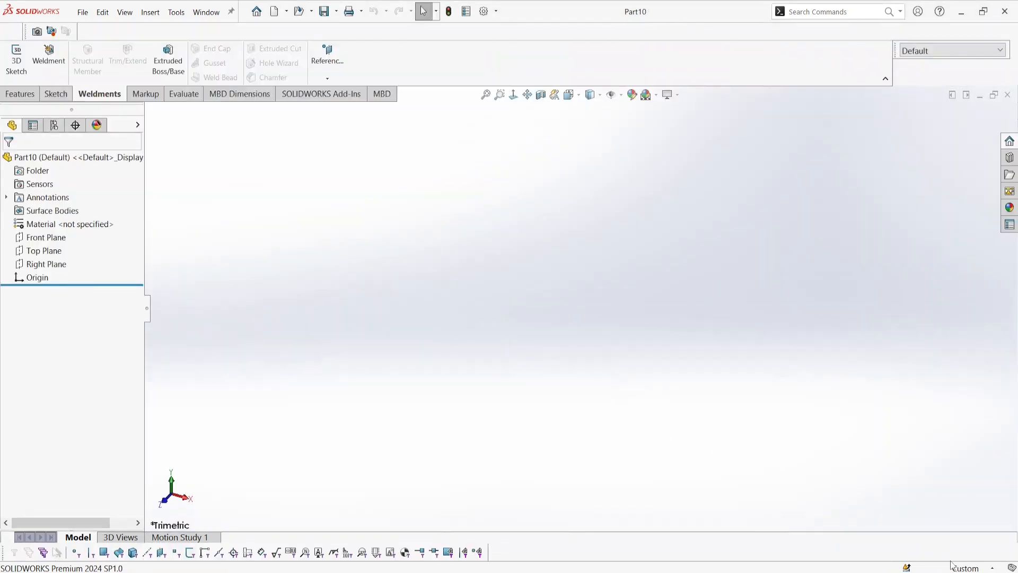
left_click(964, 567)
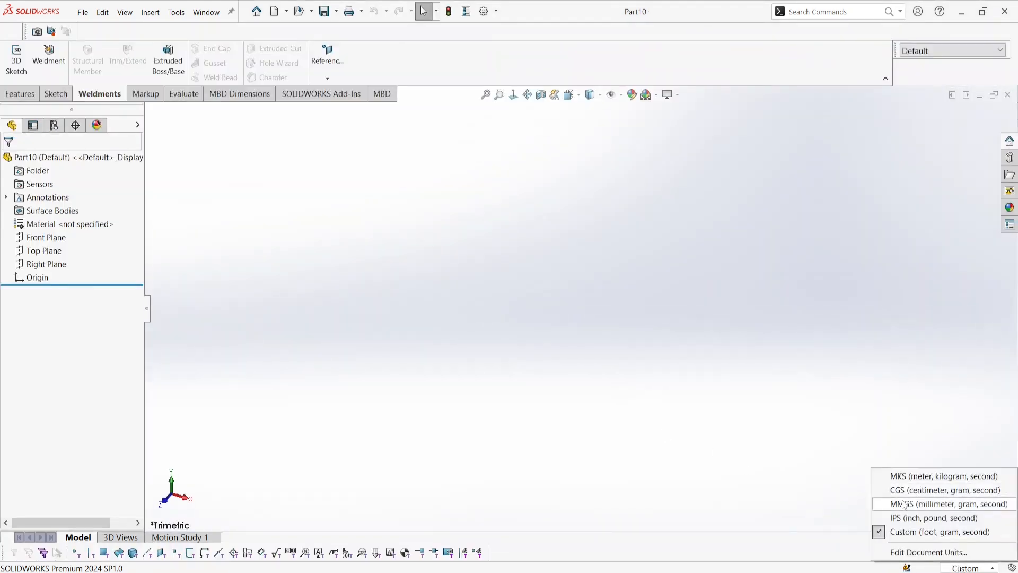
left_click(904, 503)
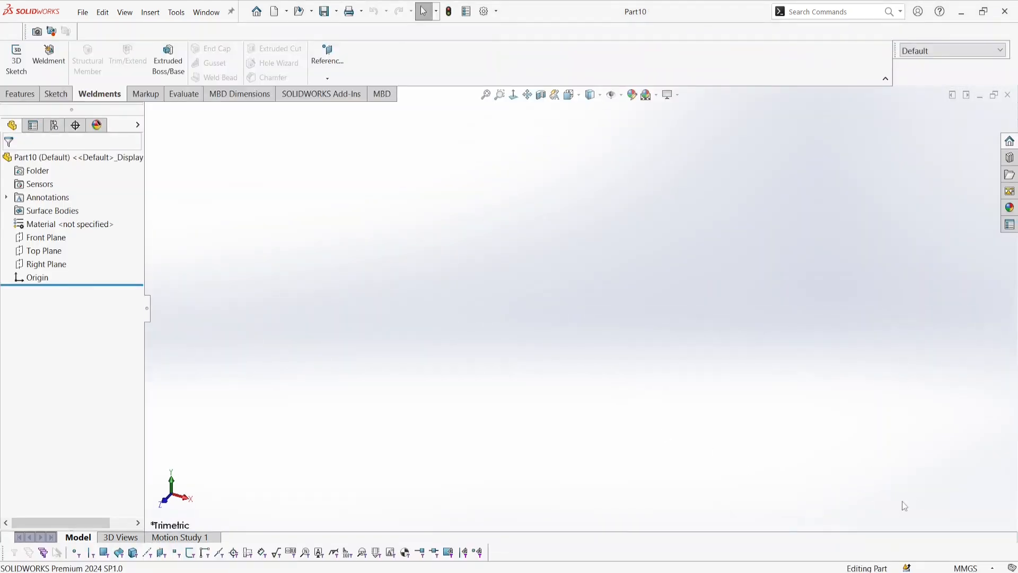
Sketch a center rectangle on the Top Plane, centred on the origin, about 80 mm wide and 112 mm high
left_click(50, 252)
left_click(56, 236)
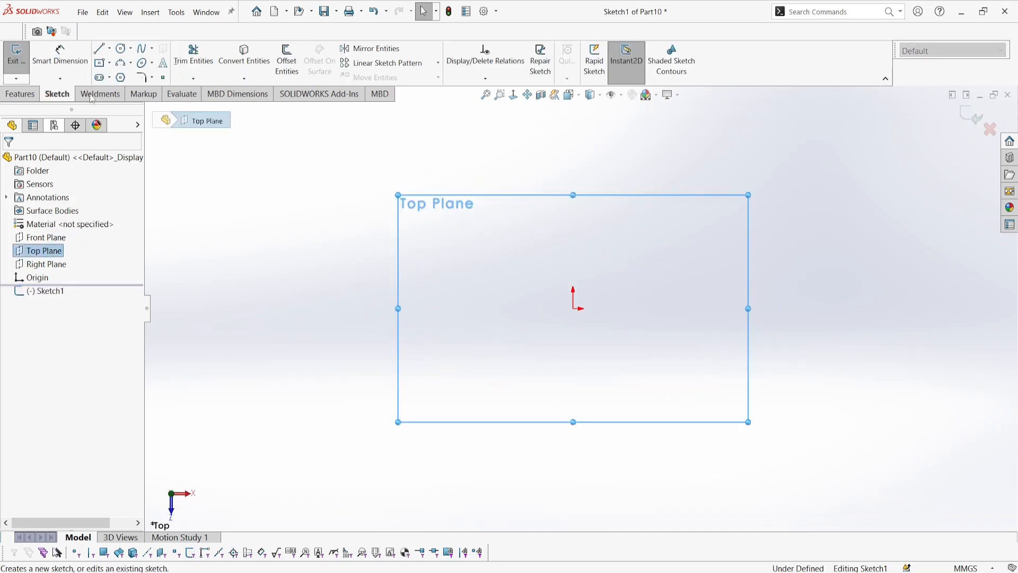
left_click(99, 65)
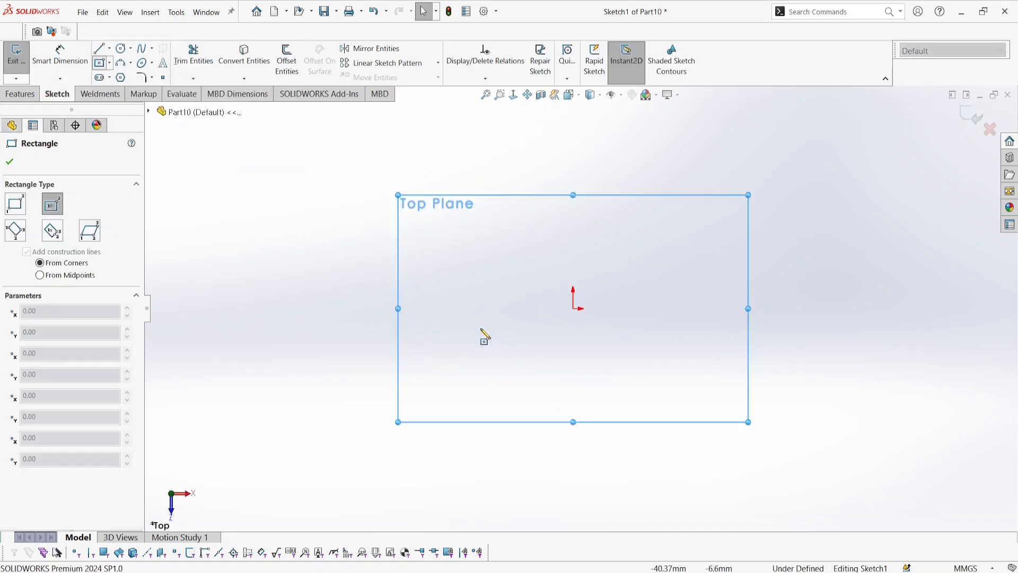
left_click(573, 309)
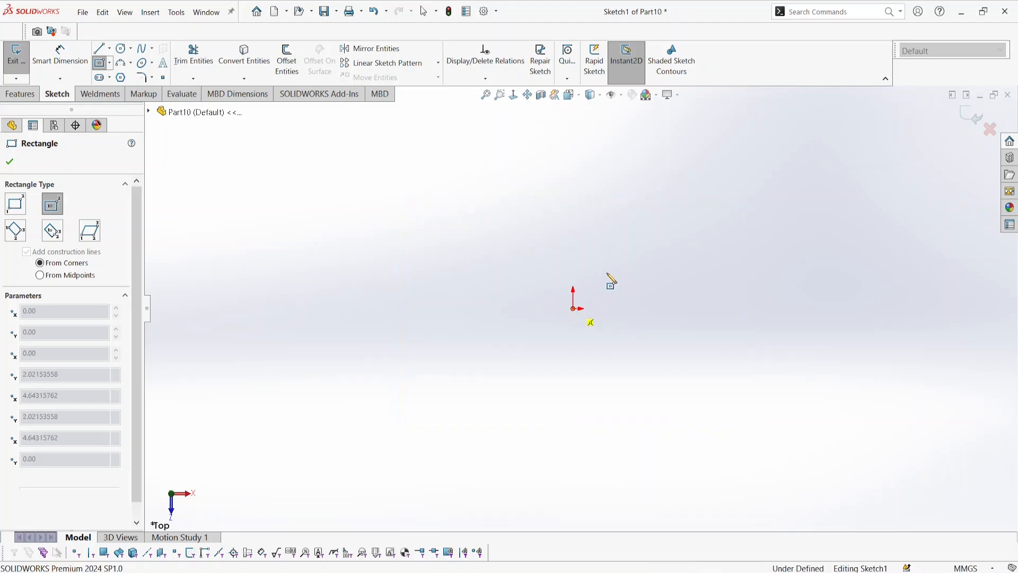
left_click(652, 192)
Dimension the rectangle to 40 mm wide and 70 mm high with Smart Dimension
right_click_drag(342, 333, 344, 268)
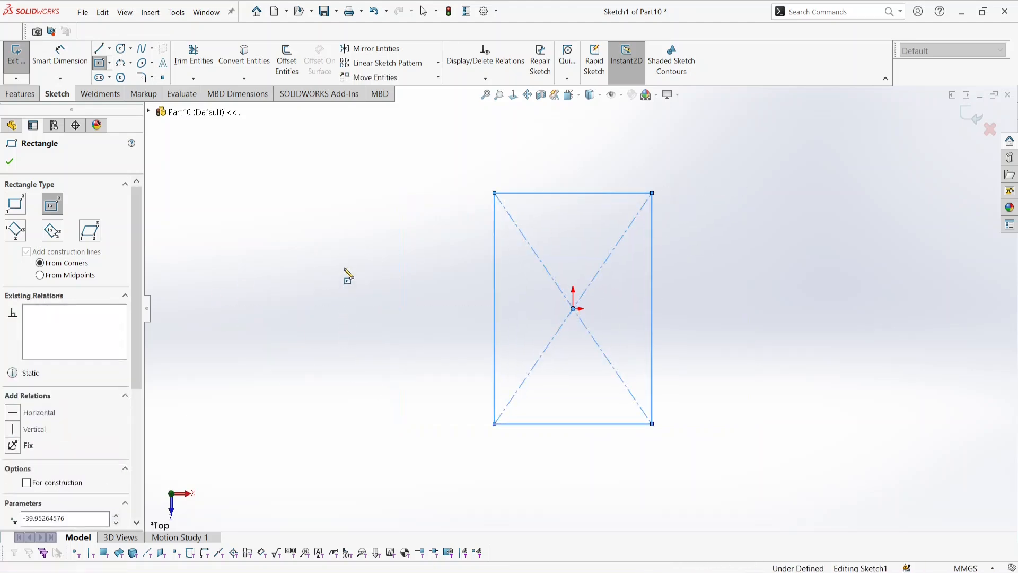
left_click(580, 193)
left_click(569, 166)
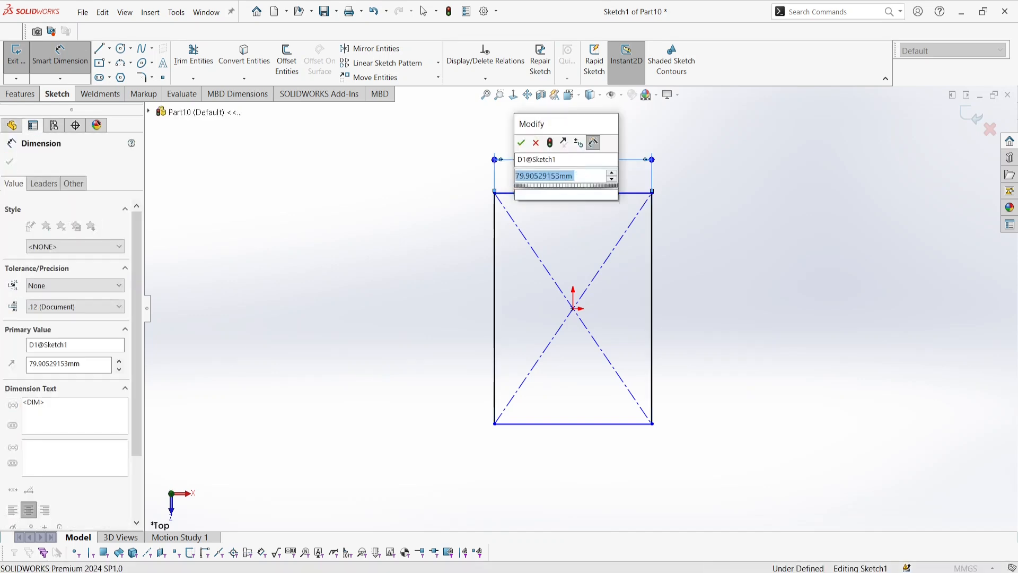
type("40")
key("Return")
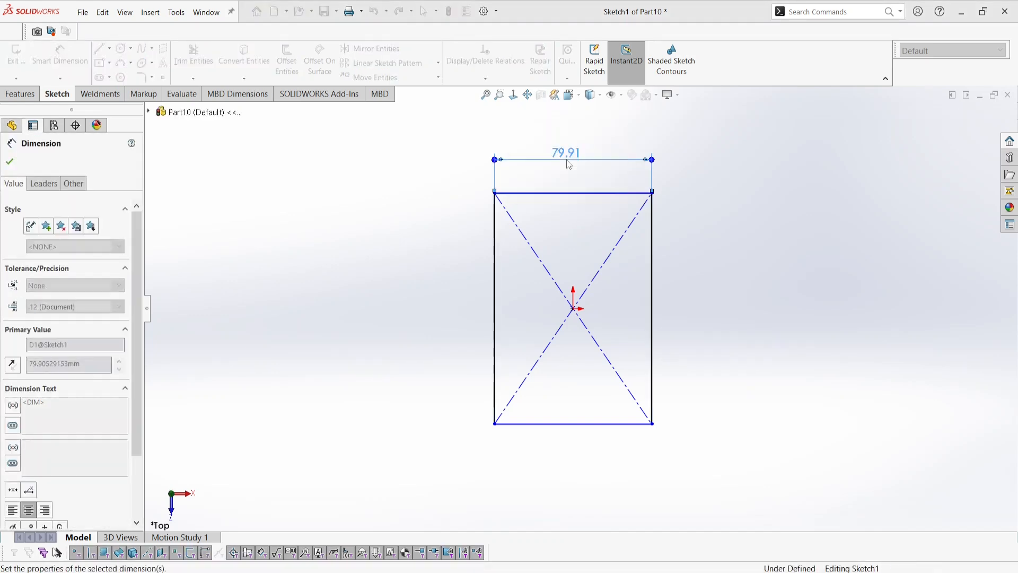
left_click(535, 275)
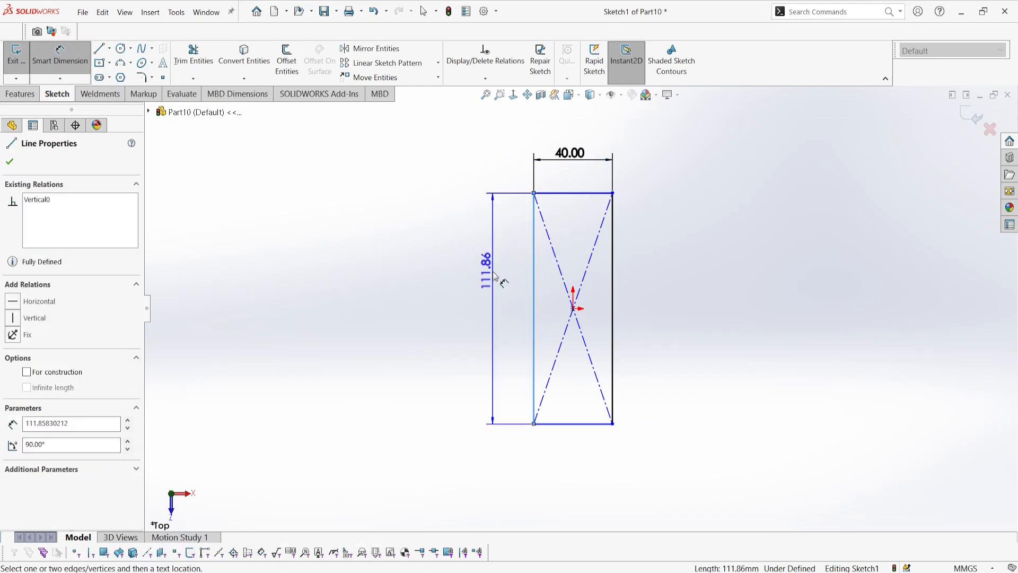
left_click(496, 278)
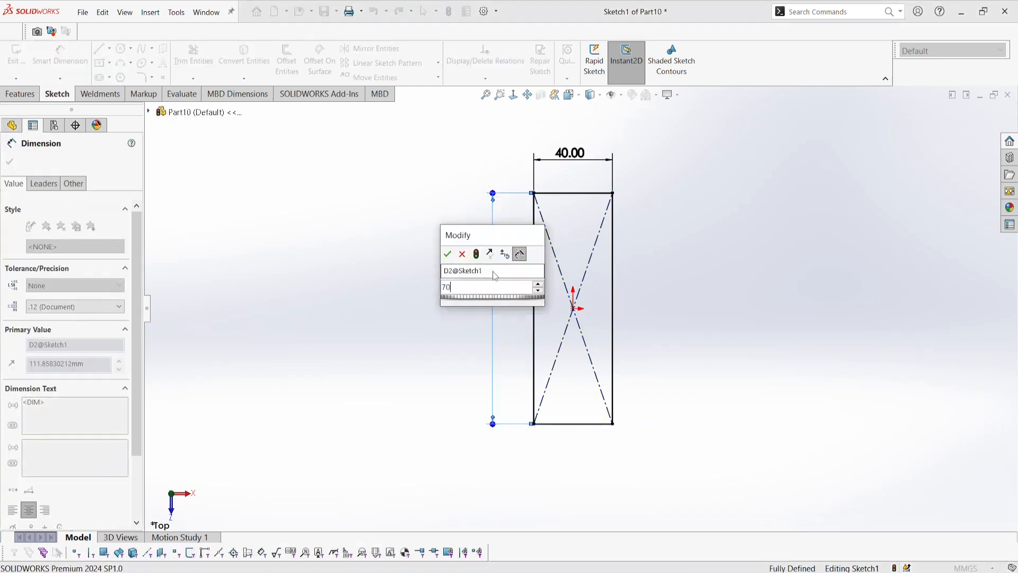
key("Return")
left_click(9, 162)
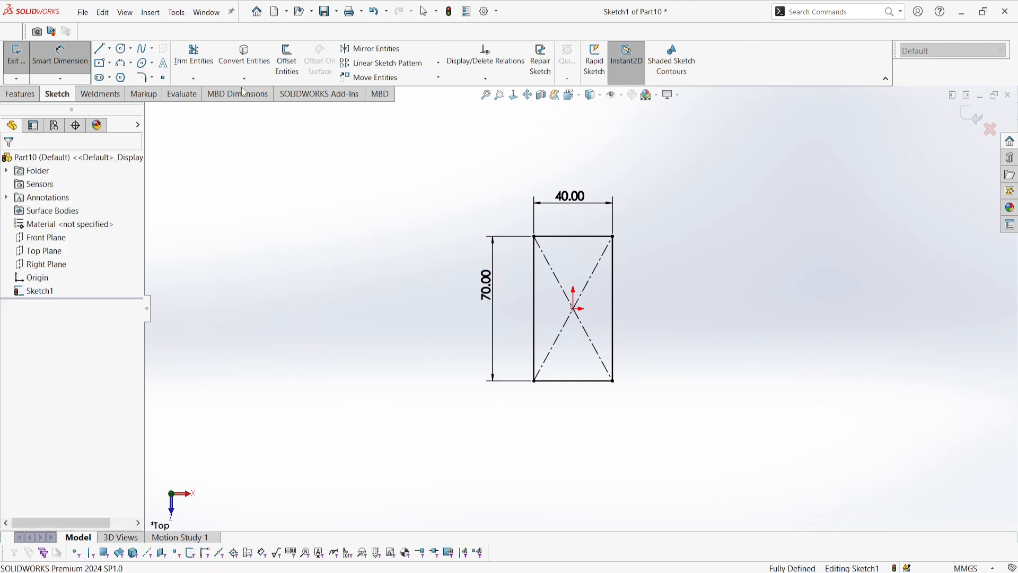
Offset the rectangle's outline 3 mm inward as a dimensioned chain, and exit the sketch
left_click(287, 59)
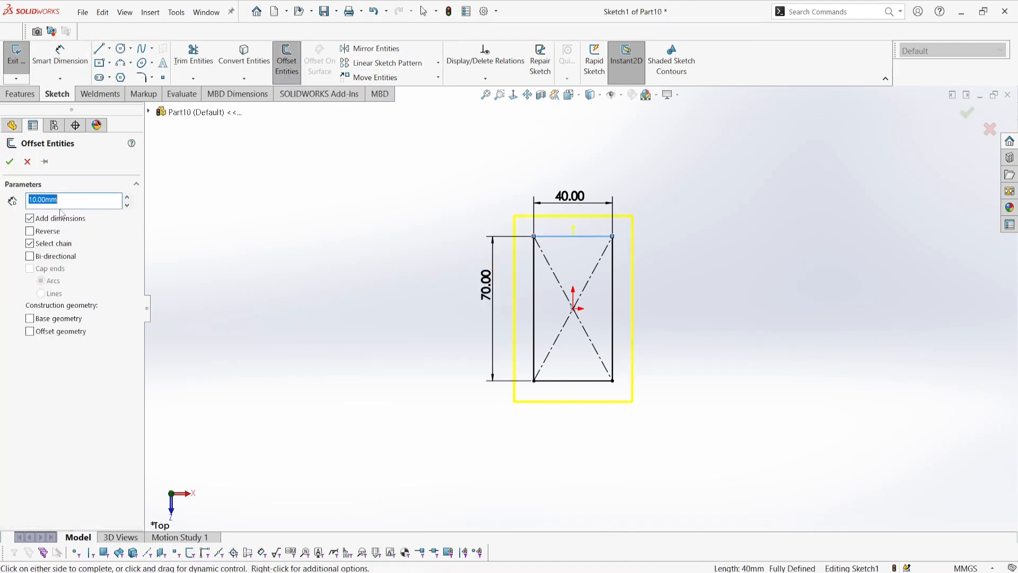
type("3")
key("Return")
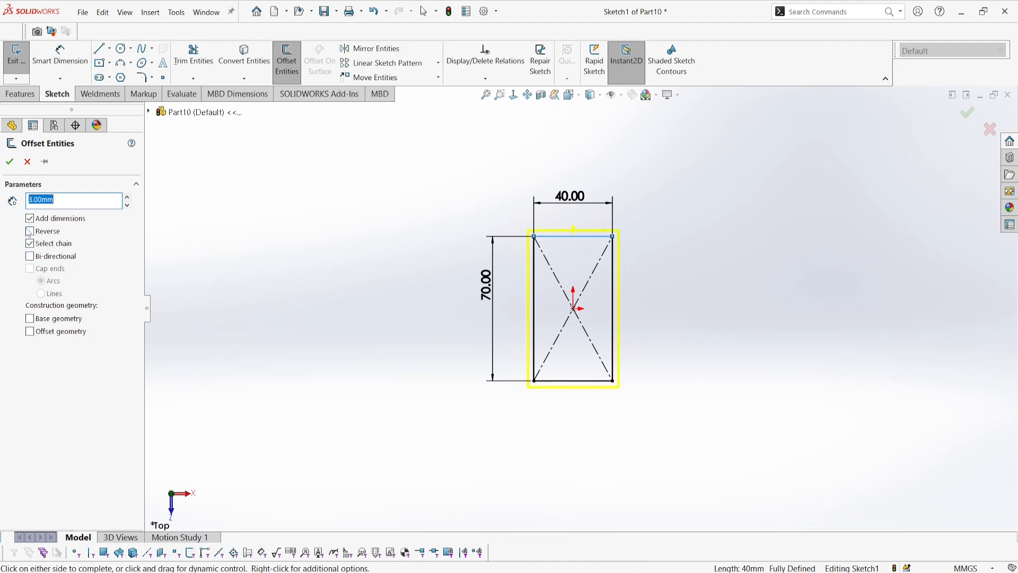
left_click(30, 232)
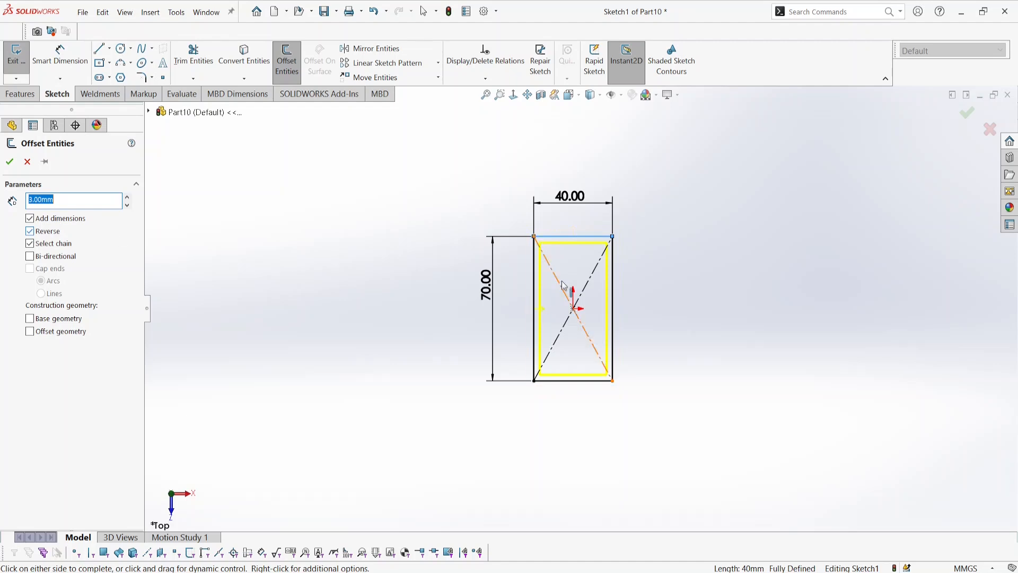
key("f")
left_click(10, 161)
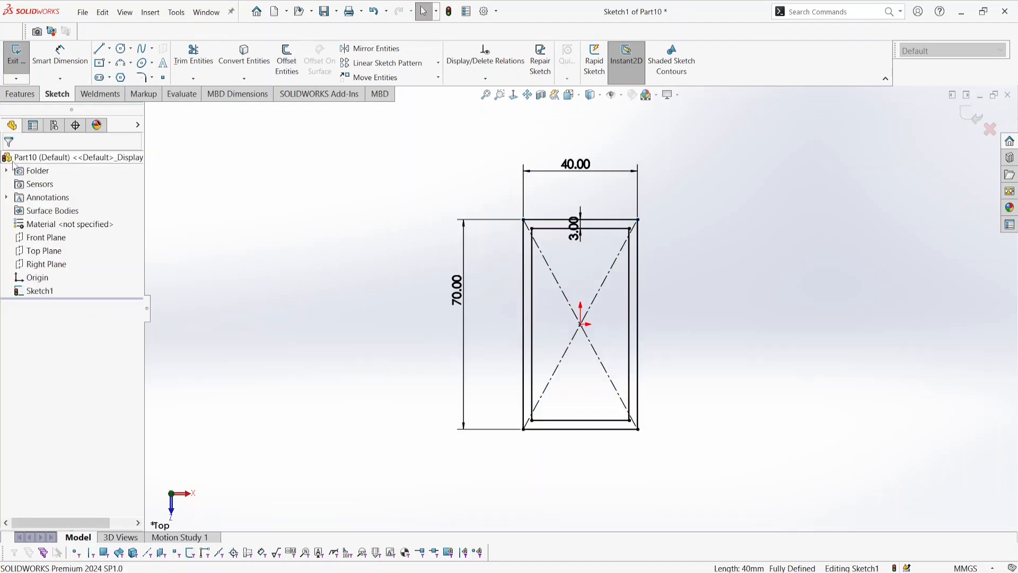
left_click(977, 117)
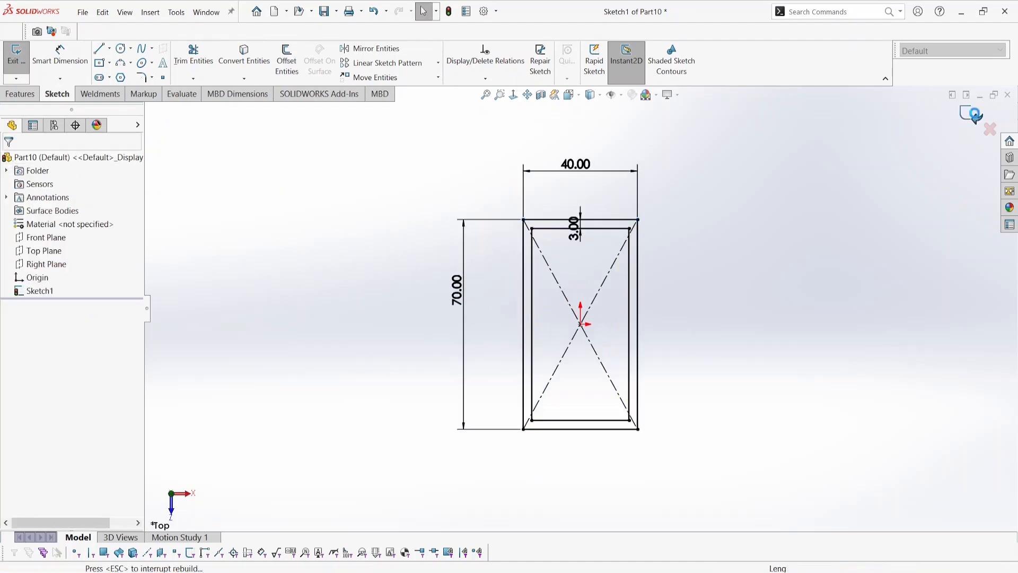
Start saving the part under a new name as a Lib Feat Part (*.sldlfp)
left_click(94, 16)
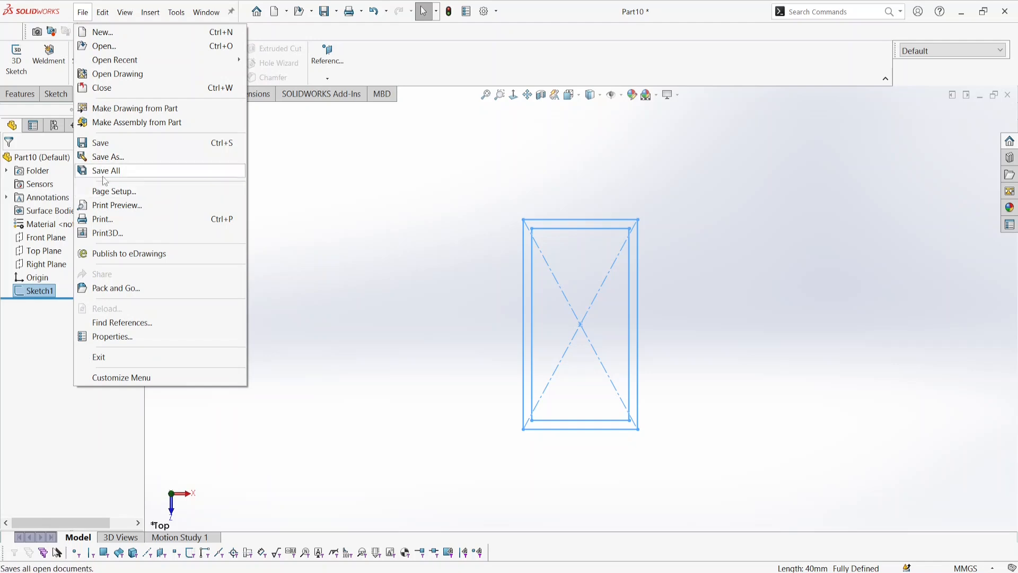
left_click(117, 157)
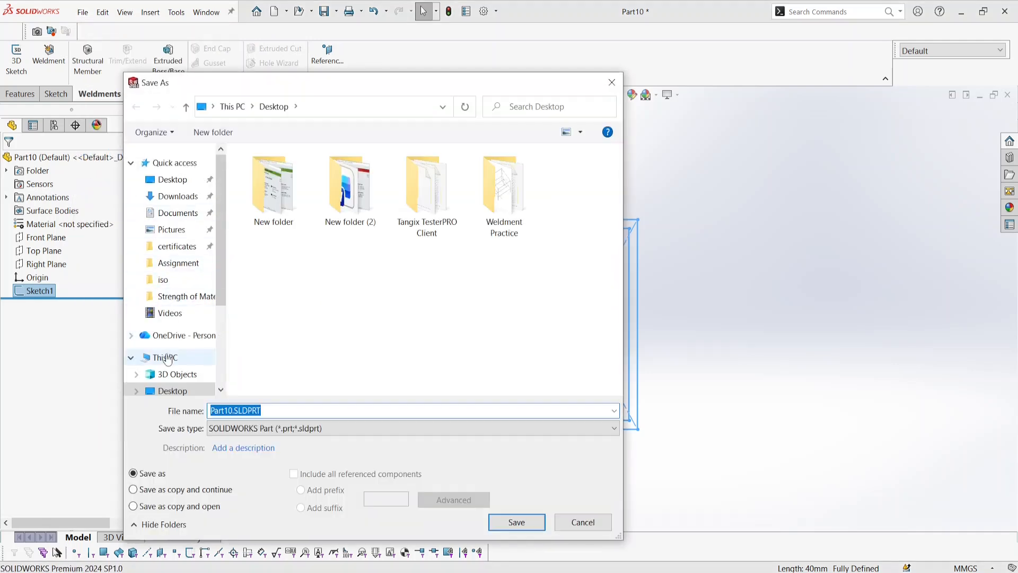
left_click(367, 428)
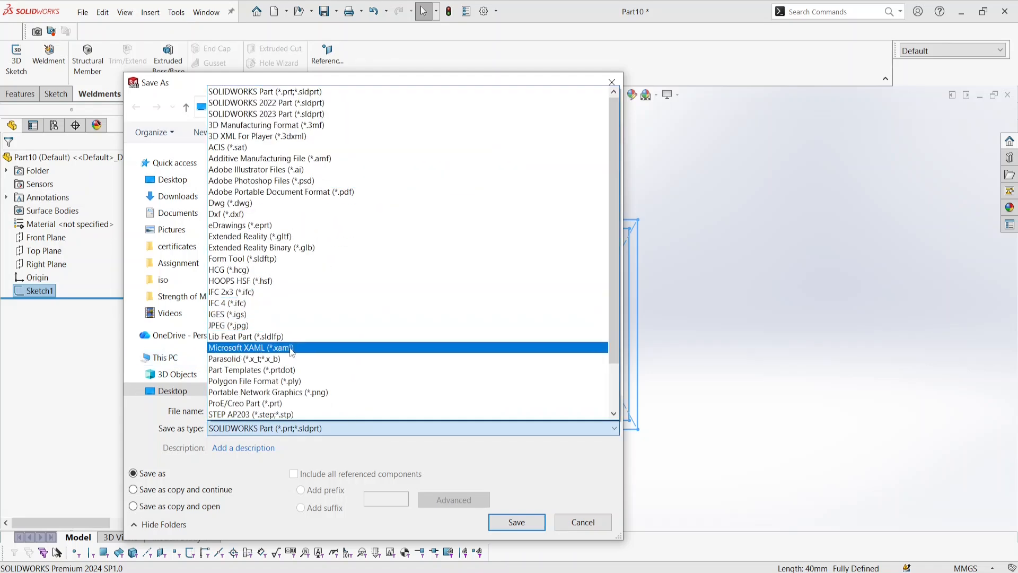
left_click(308, 339)
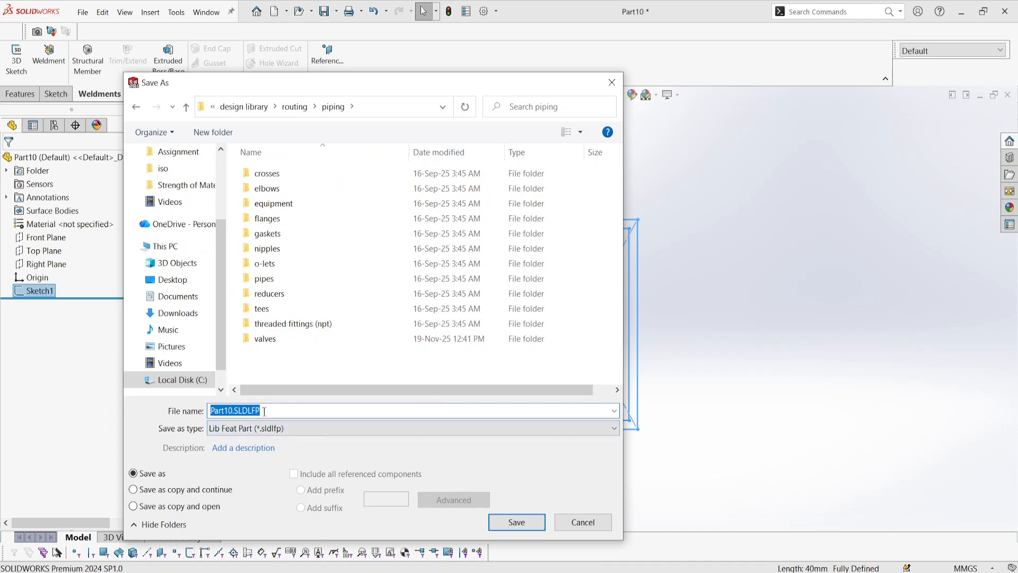
Copy the profile name WLDM EX1 from the Word document and enter it as the file name in the SOLIDWORKS save dialog
left_click(504, 525)
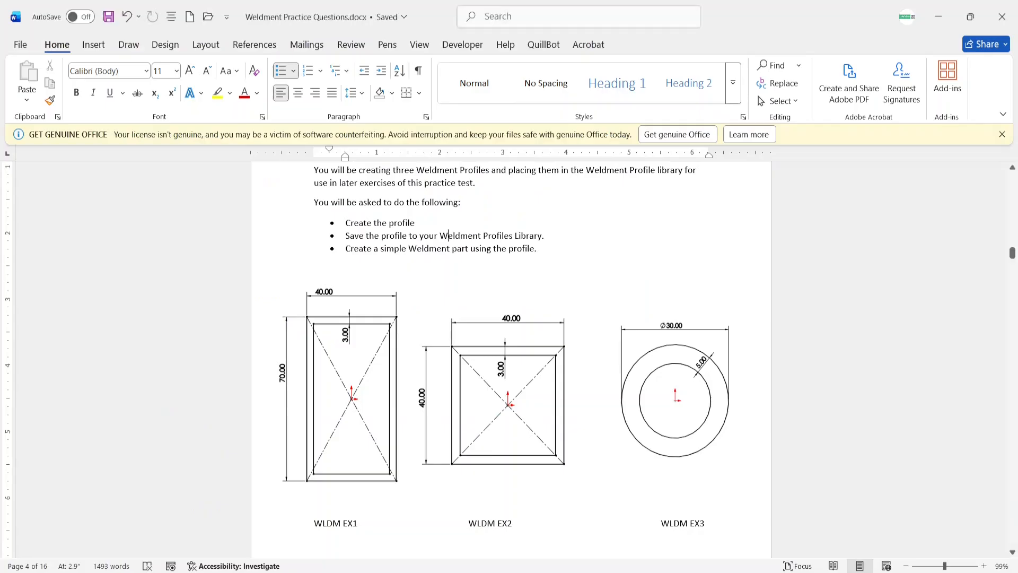
left_click_drag(356, 523, 314, 523)
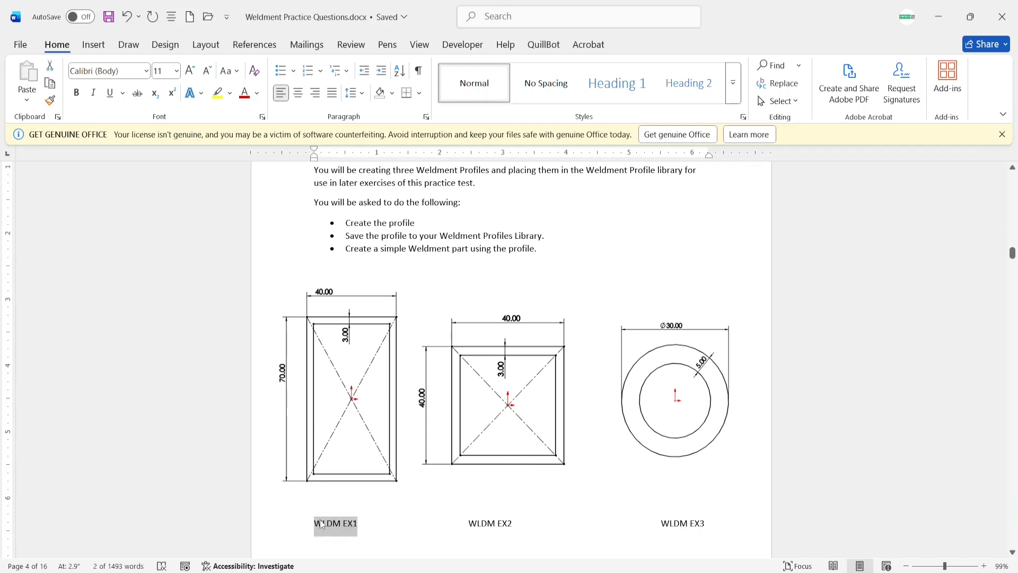
right_click(321, 523)
left_click(367, 300)
left_click(472, 530)
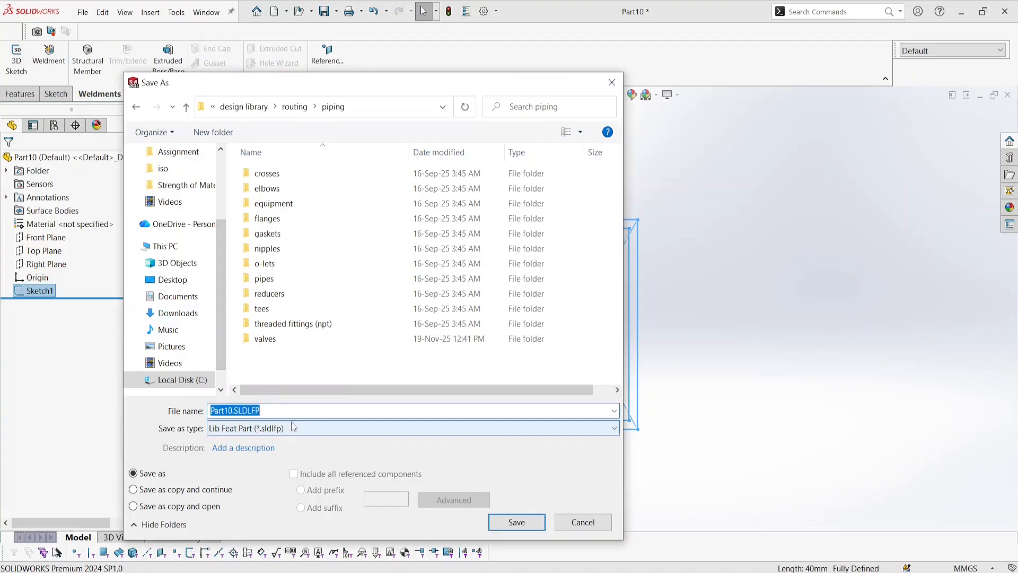
key("BackSpace")
type("WLDM EX1")
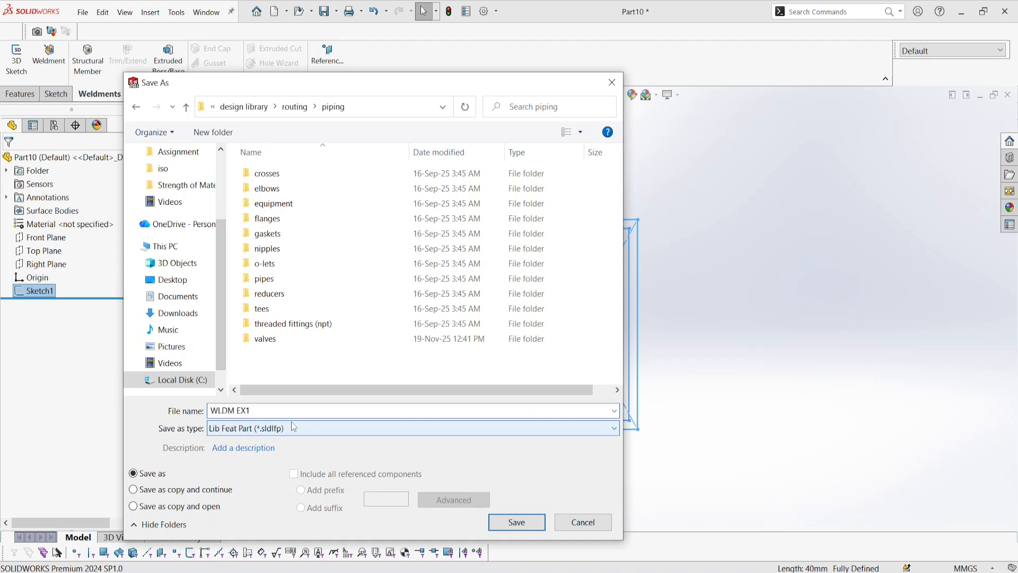
Set the save location to the SOLIDWORKS Corp folder inside Program Files on Local Disk (C:)
left_click(175, 247)
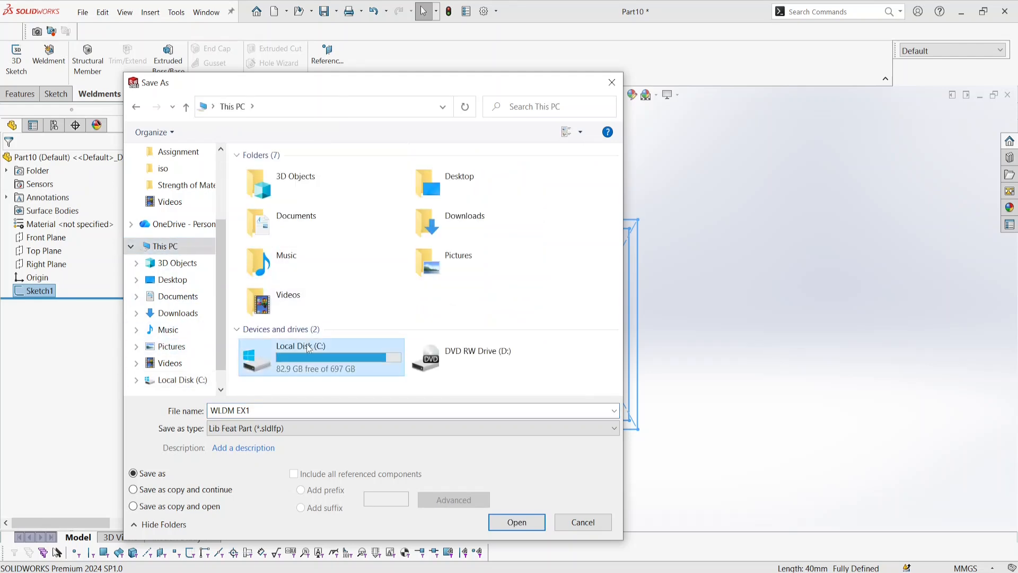
double_click(309, 349)
scroll(332, 257, "down", 5)
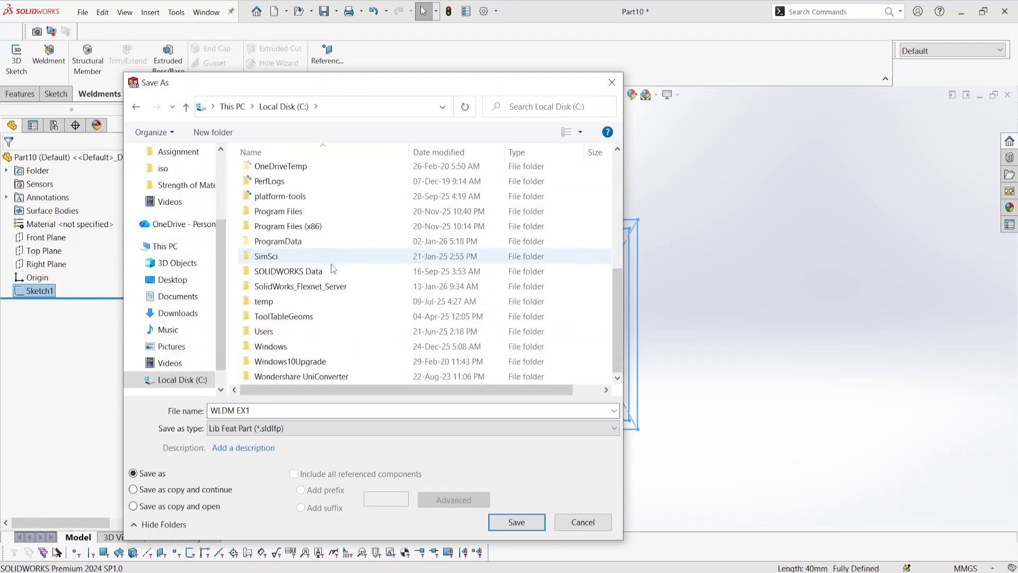
double_click(296, 272)
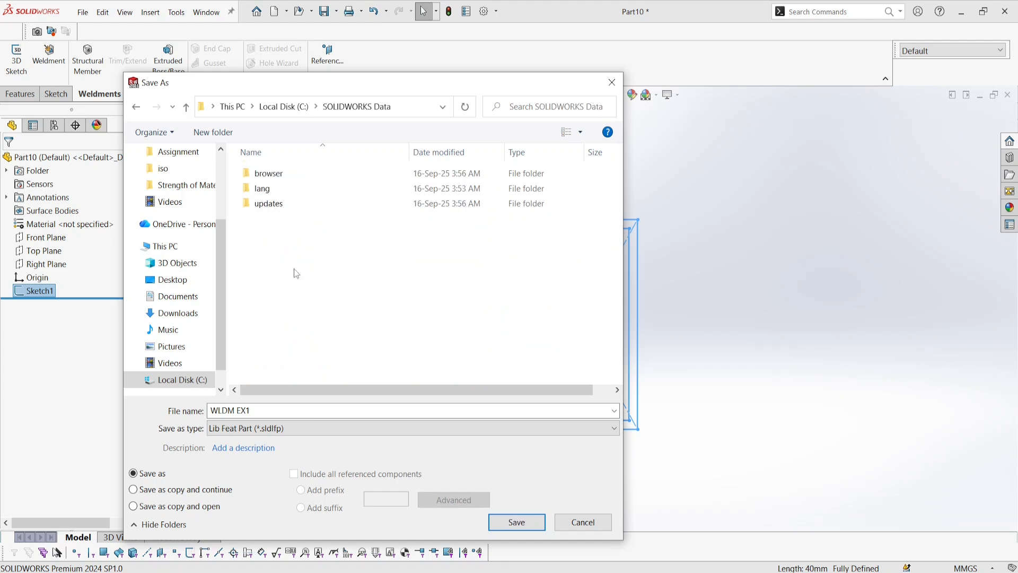
left_click(292, 110)
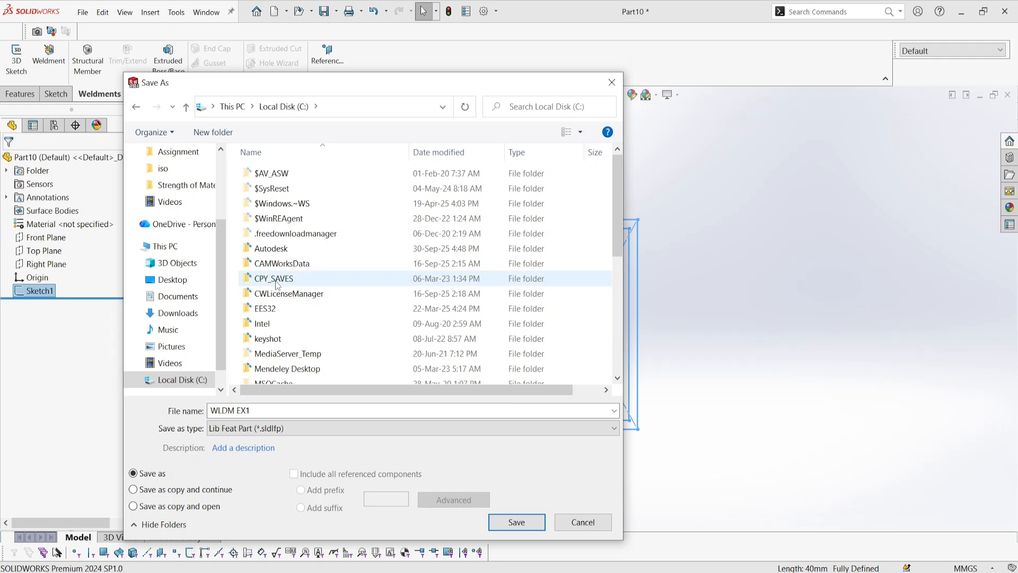
scroll(277, 286, "down", 3)
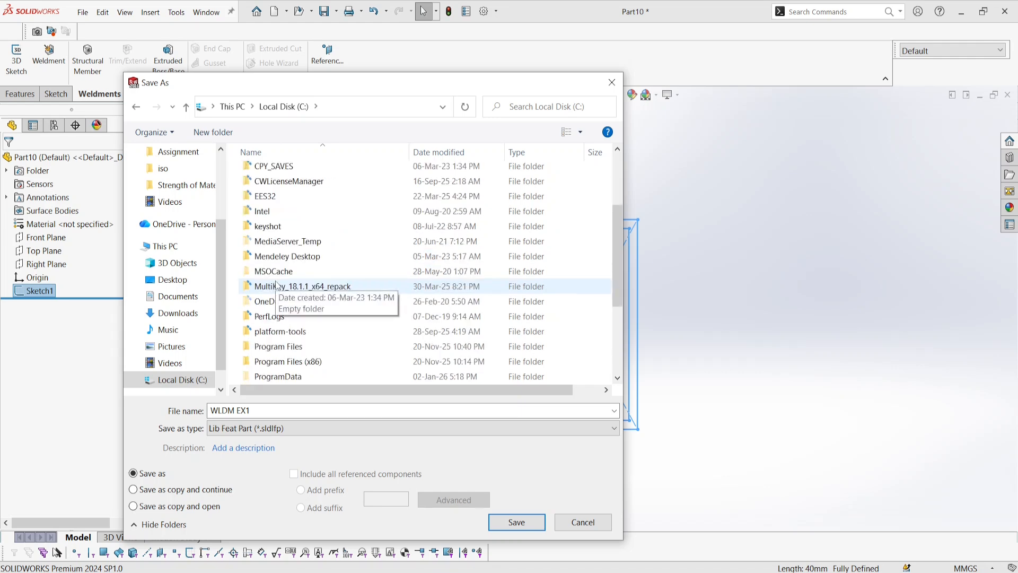
double_click(282, 346)
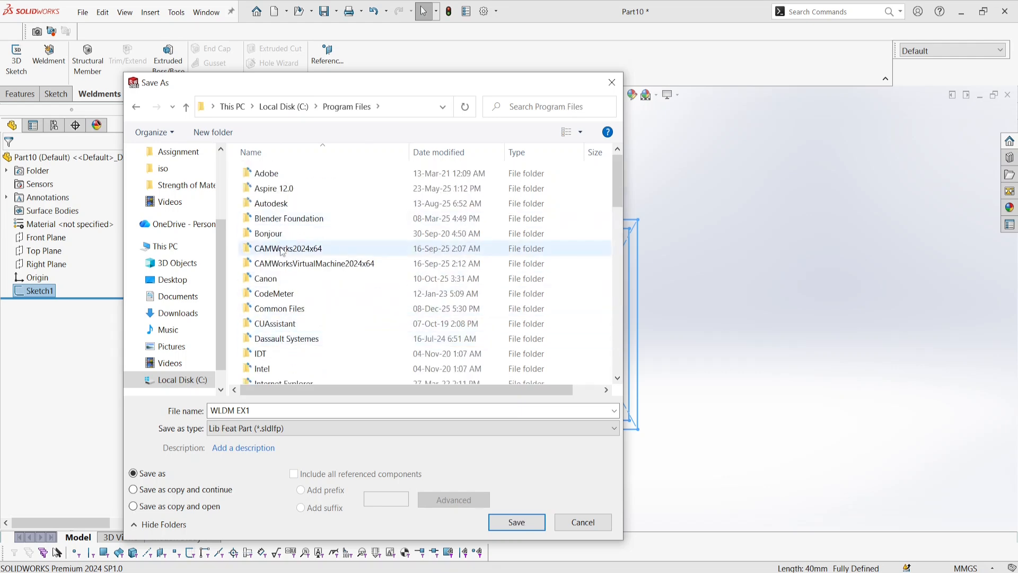
scroll(284, 265, "down", 4)
scroll(289, 297, "down", 6)
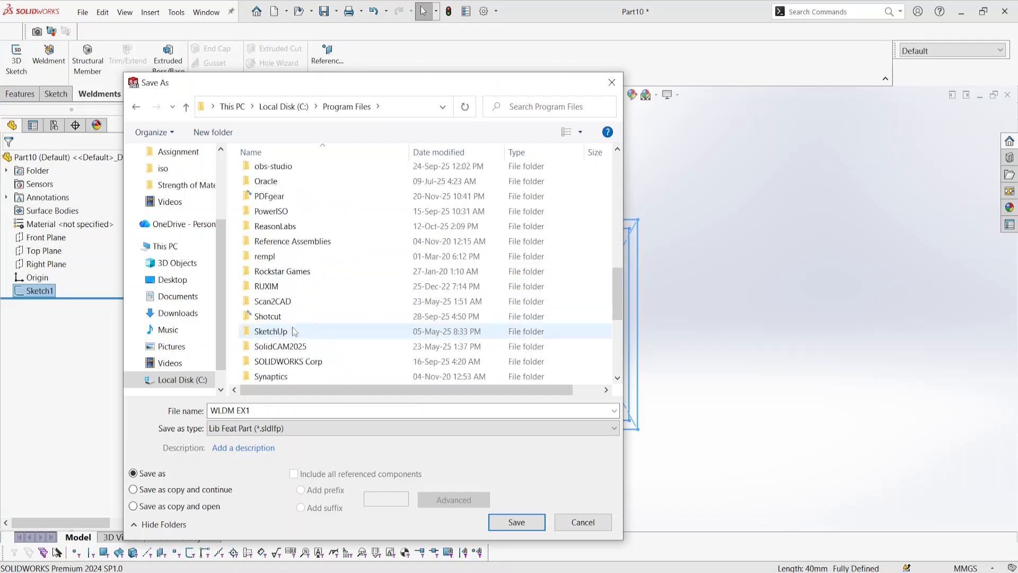
left_click(303, 365)
double_click(304, 365)
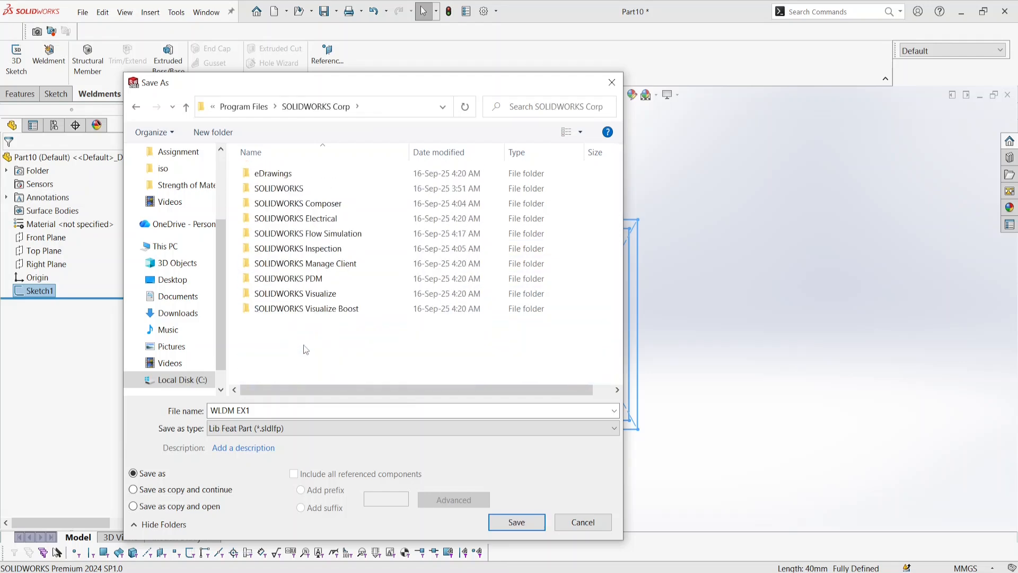
Go down through the SOLIDWORKS and data folders to the weldment profiles folder as the save location
double_click(290, 189)
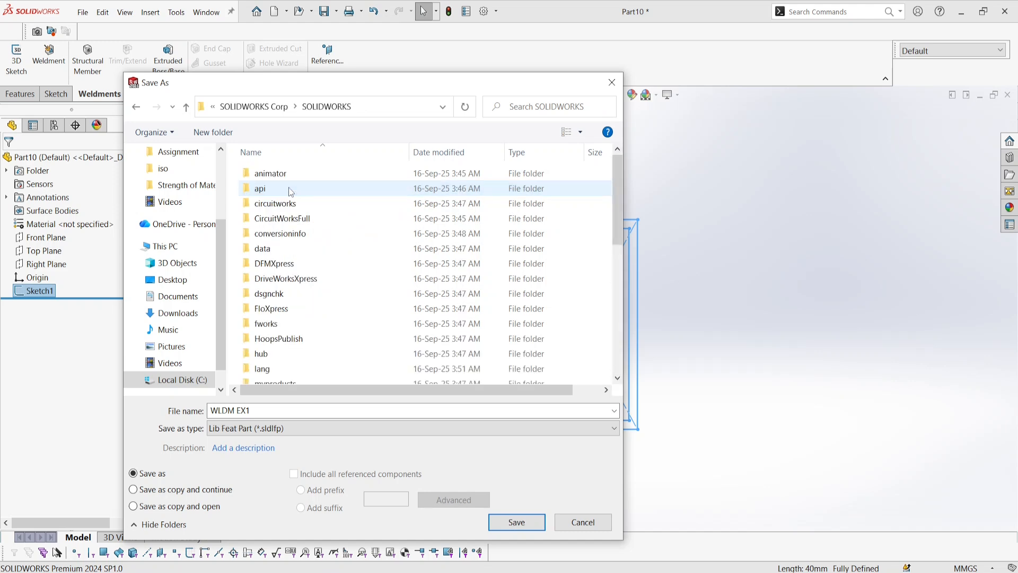
scroll(291, 192, "down", 5)
scroll(288, 247, "up", 5)
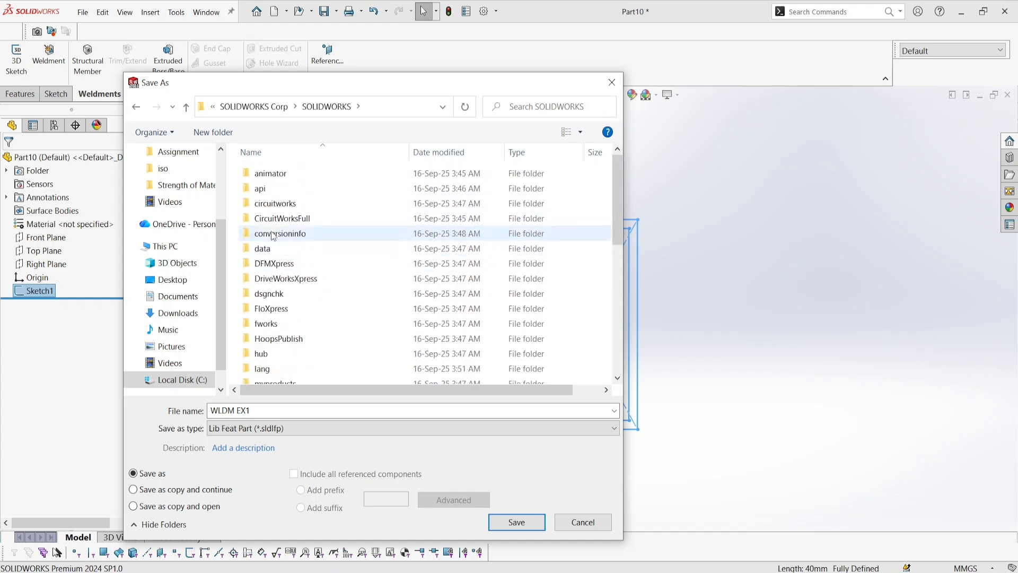
double_click(265, 248)
scroll(281, 255, "down", 1)
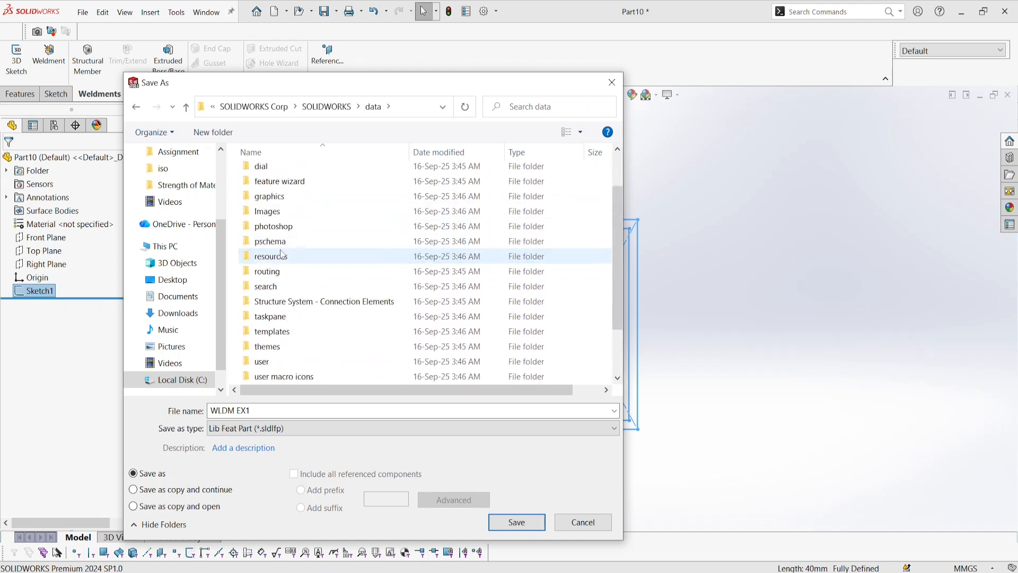
scroll(282, 254, "down", 1)
double_click(292, 362)
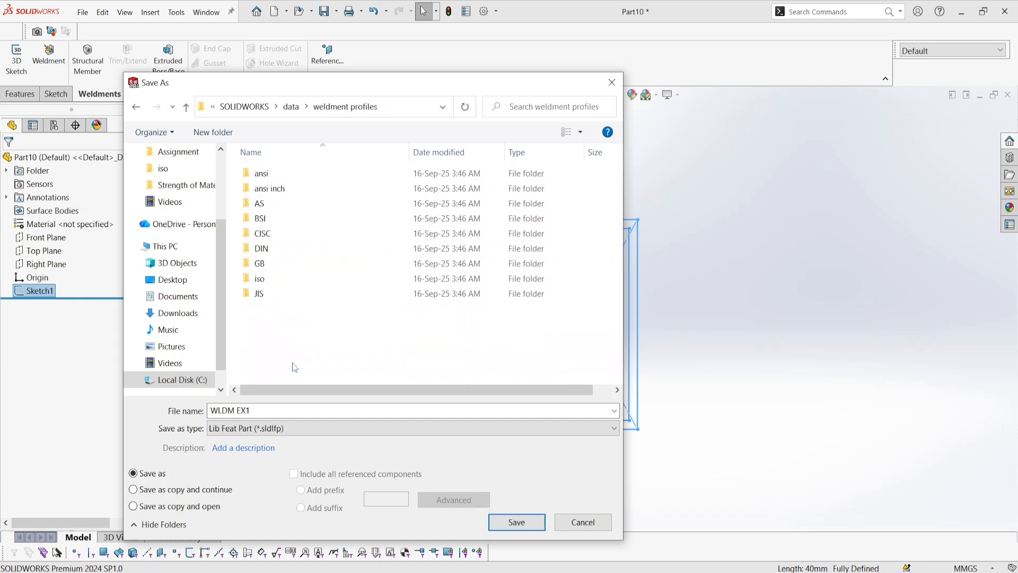
Create a folder named "new sizes" inside weldment profiles, approving the administrator permission request
left_click(210, 131)
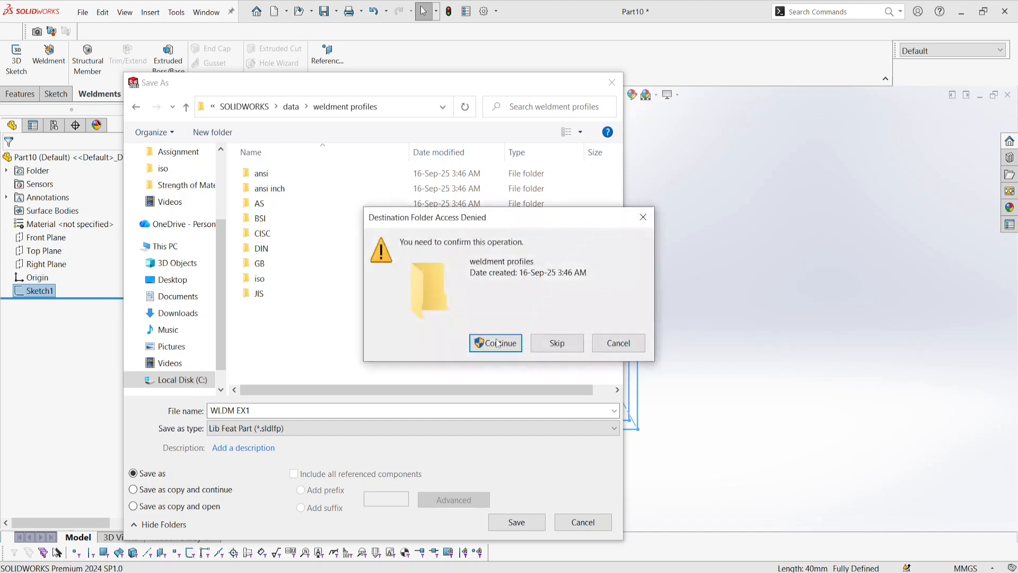
left_click(492, 344)
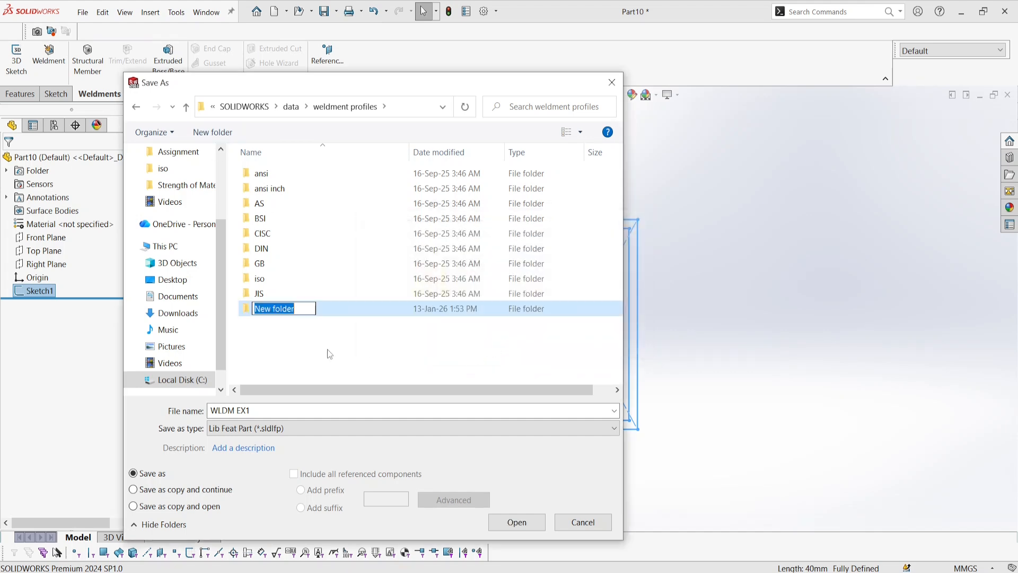
type("n")
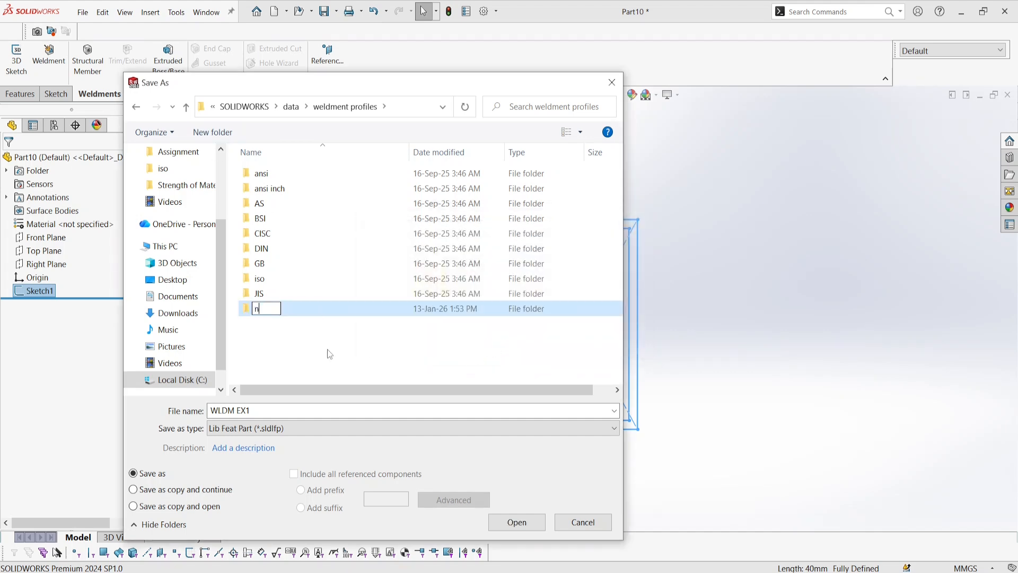
type("ew sizes")
left_click(326, 349)
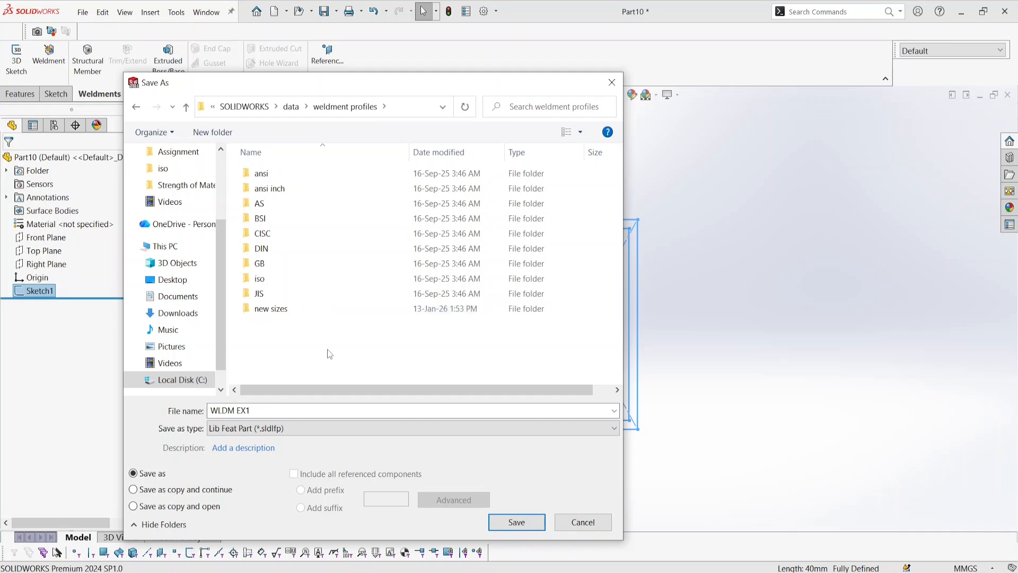
Try to save WLDM EX1 in the new sizes folder, and accept the offered user folder as the alternative location
double_click(272, 309)
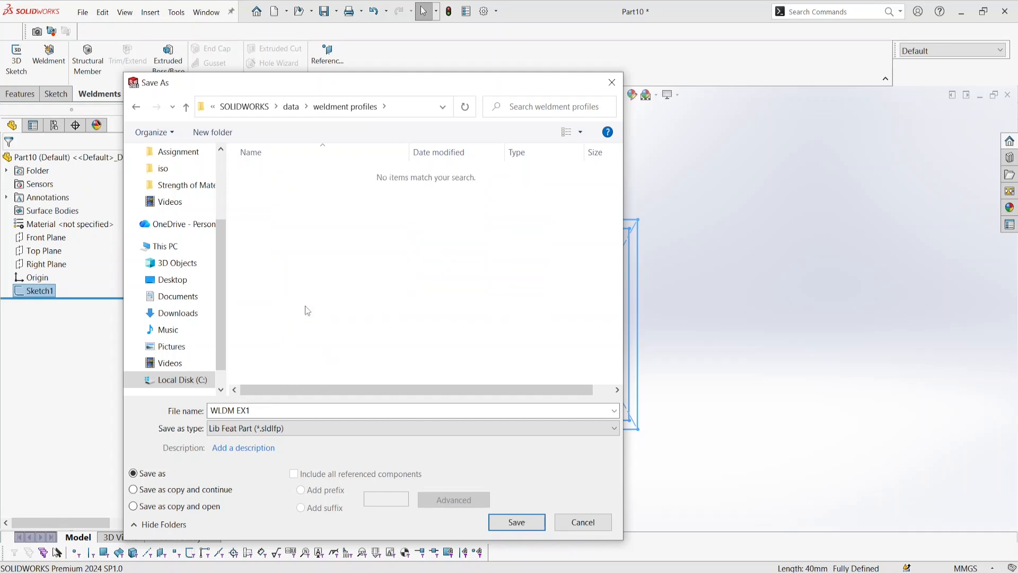
left_click(511, 522)
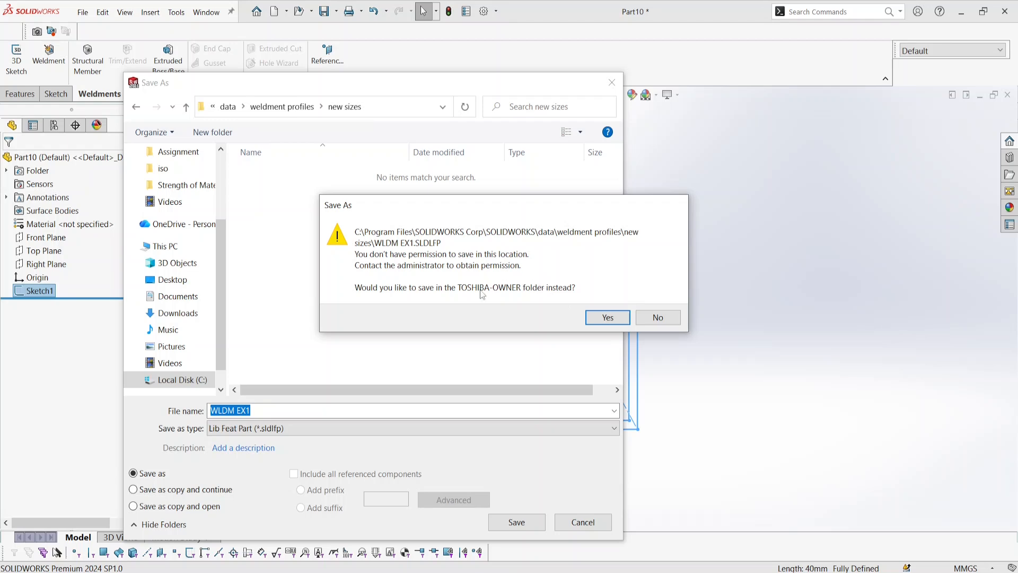
left_click(608, 317)
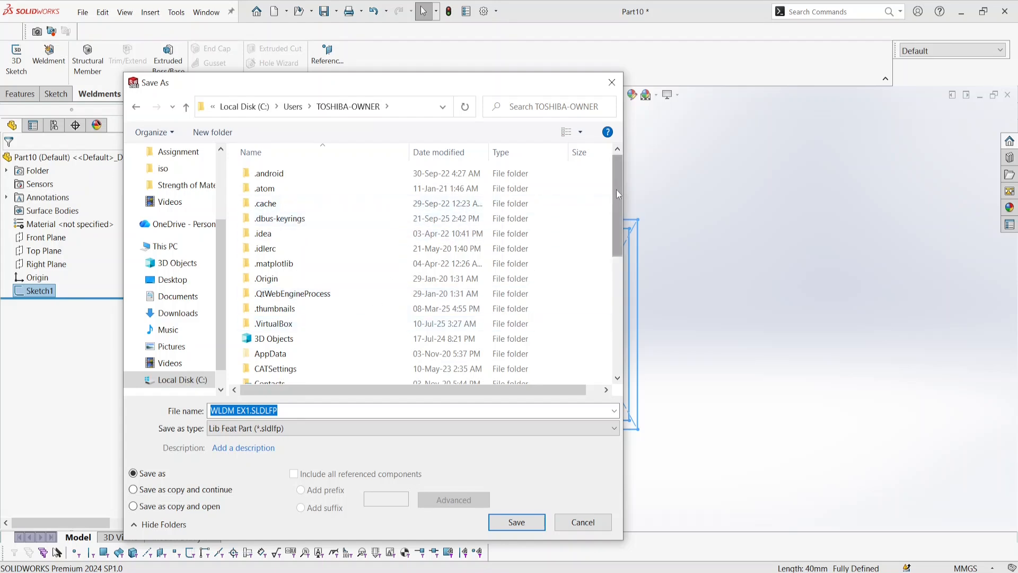
Save the library feature part WLDM EX1.SLDLFP to the Desktop and close the part
left_click_drag(616, 190, 631, 170)
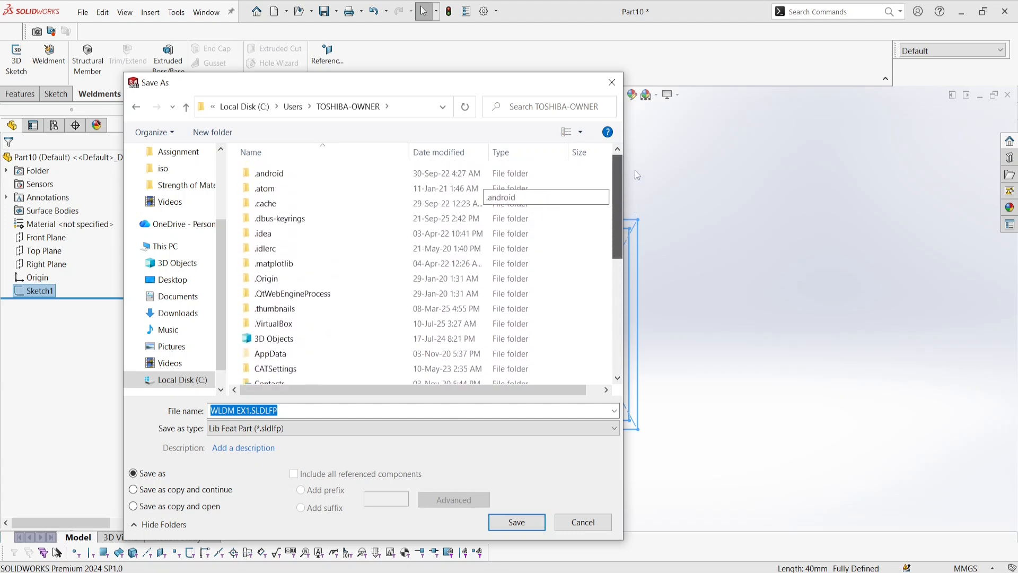
scroll(199, 243, "up", 3)
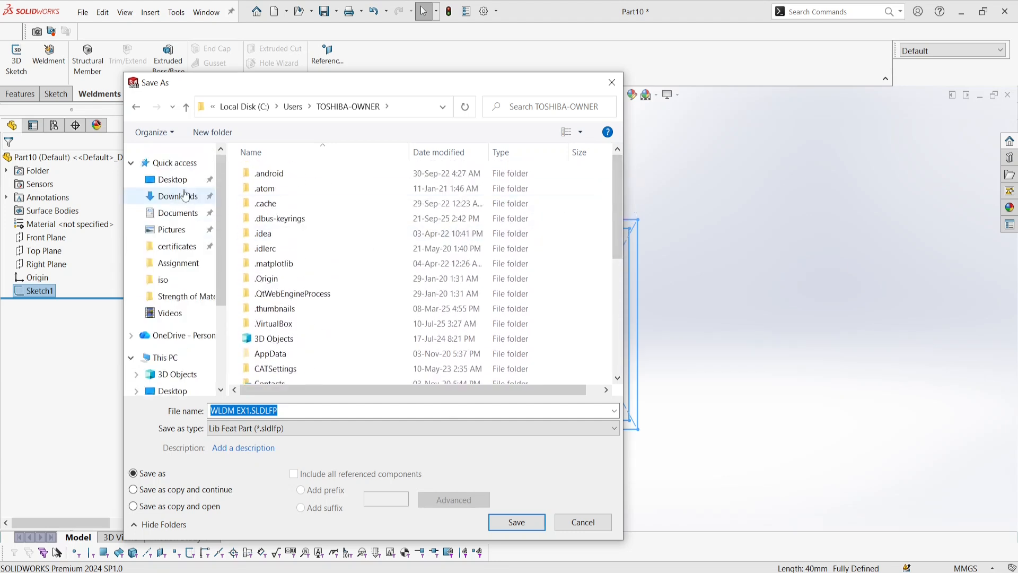
left_click(168, 181)
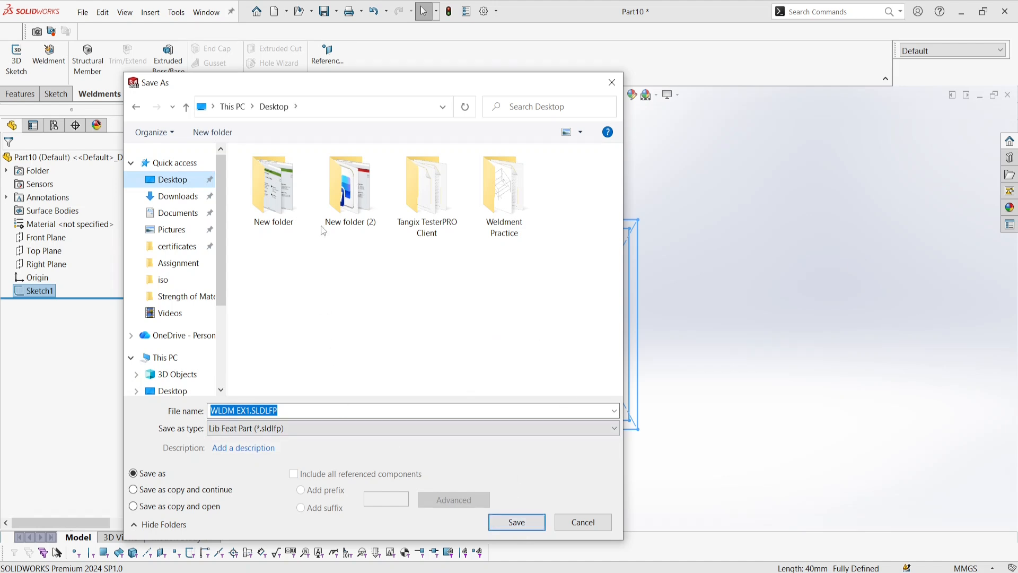
left_click(516, 522)
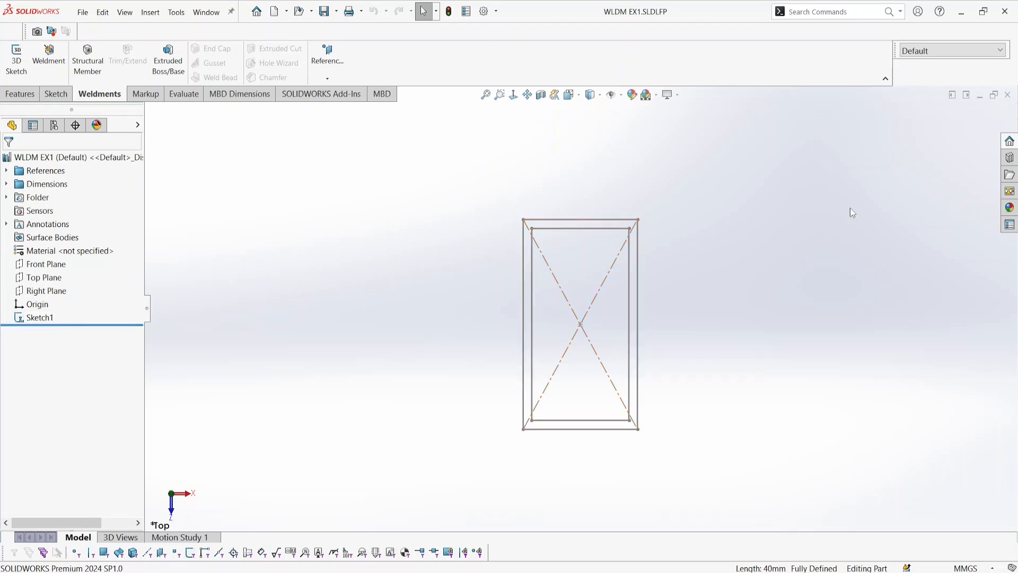
left_click(1008, 95)
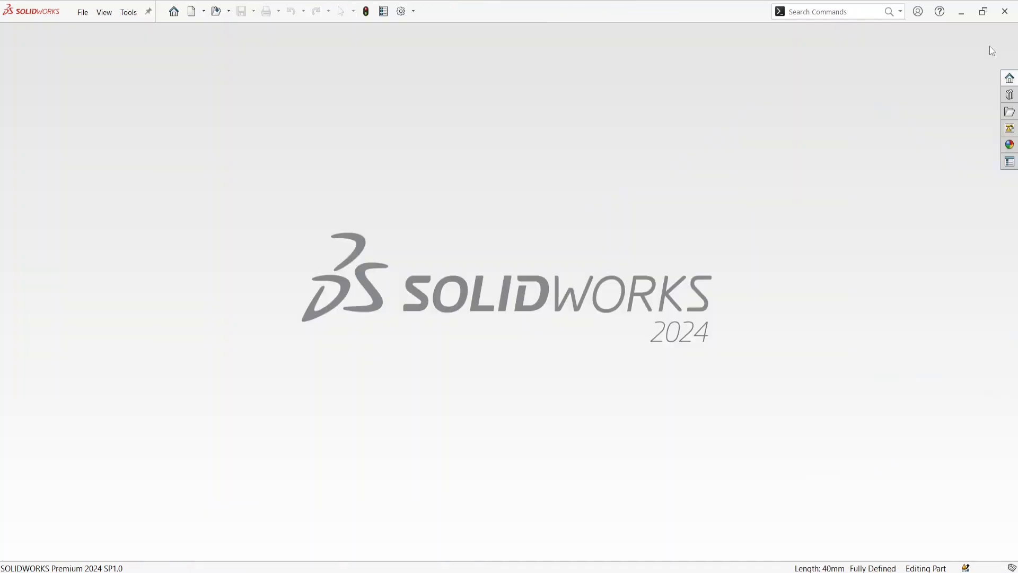
Minimize the Word document and switch to the File Explorer window showing This PC
key("alt+Tab")
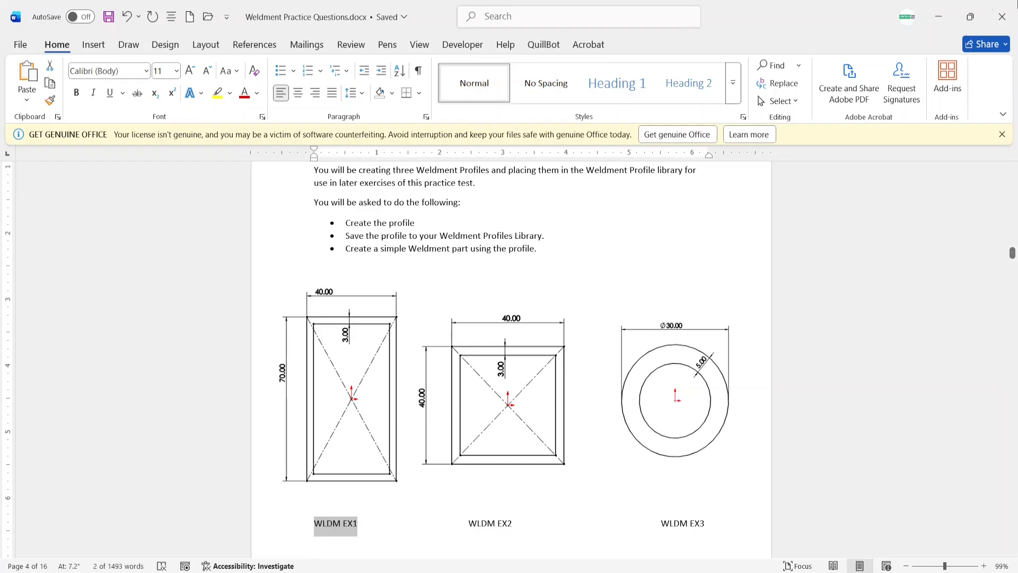
mouse_move(404, 571)
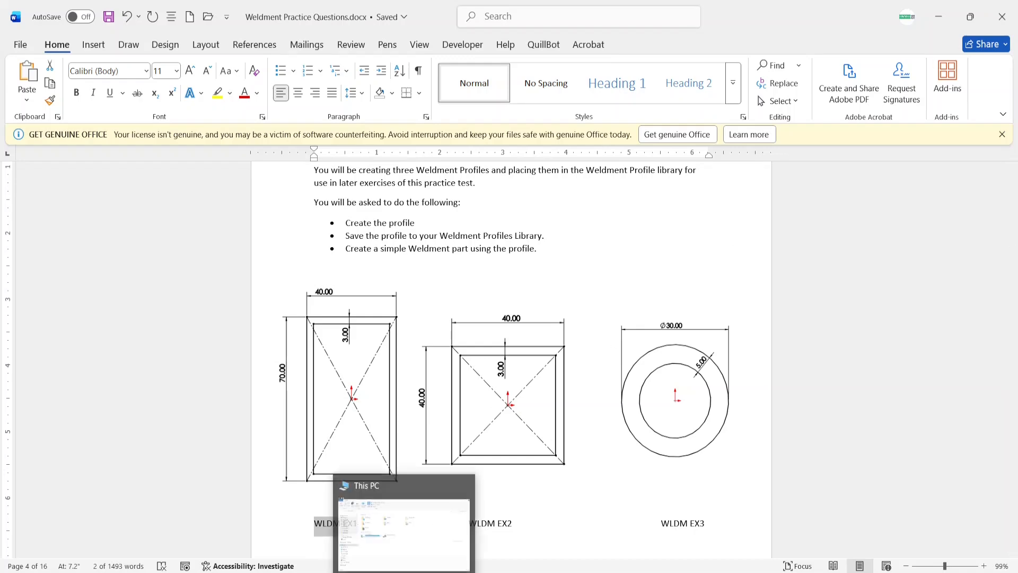
left_click(936, 12)
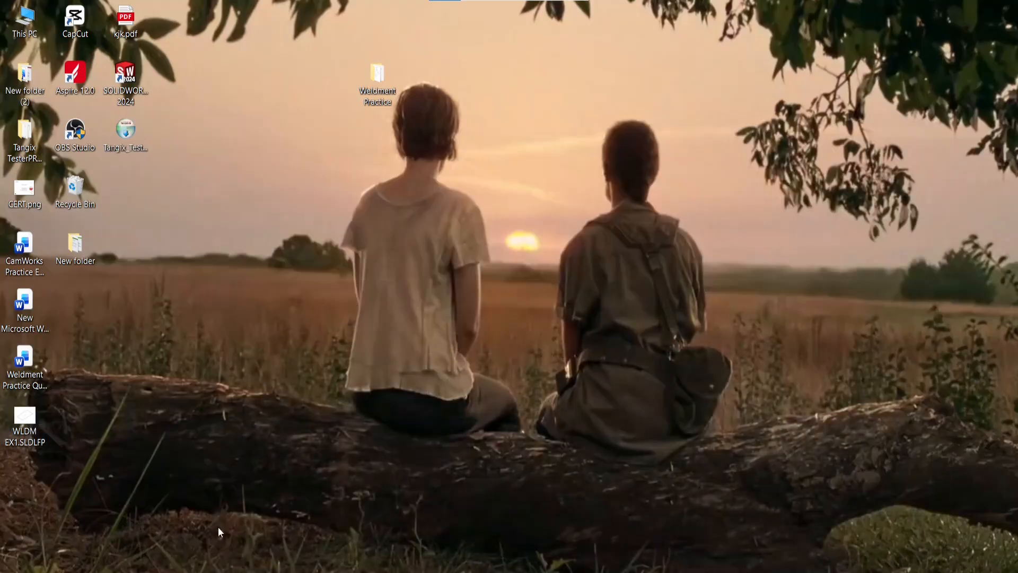
mouse_move(403, 570)
left_click(398, 538)
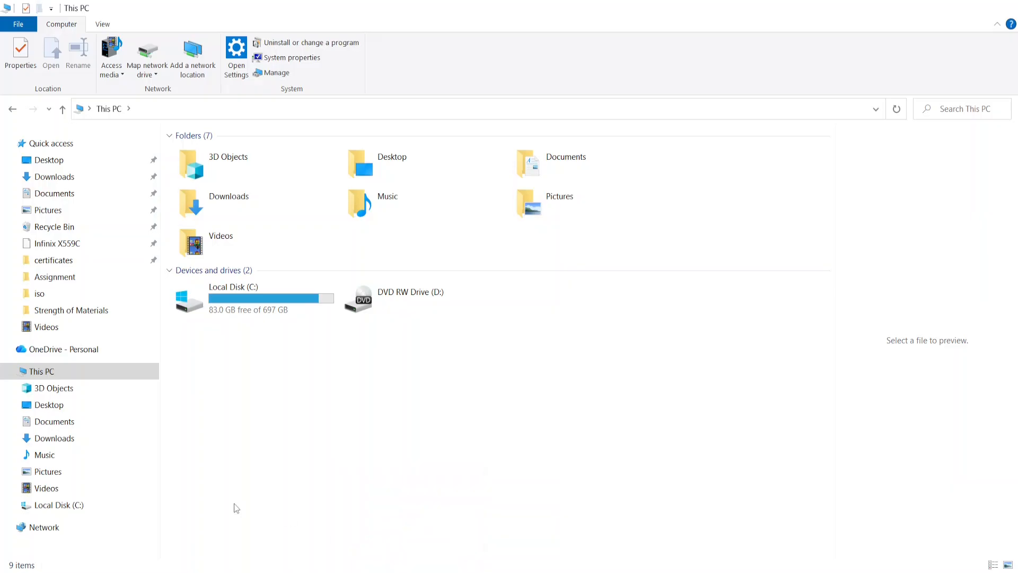
Open the folder C:\Program Files\SOLIDWORKS Corp\SOLIDWORKS\data\weldment profiles in File Explorer
double_click(237, 307)
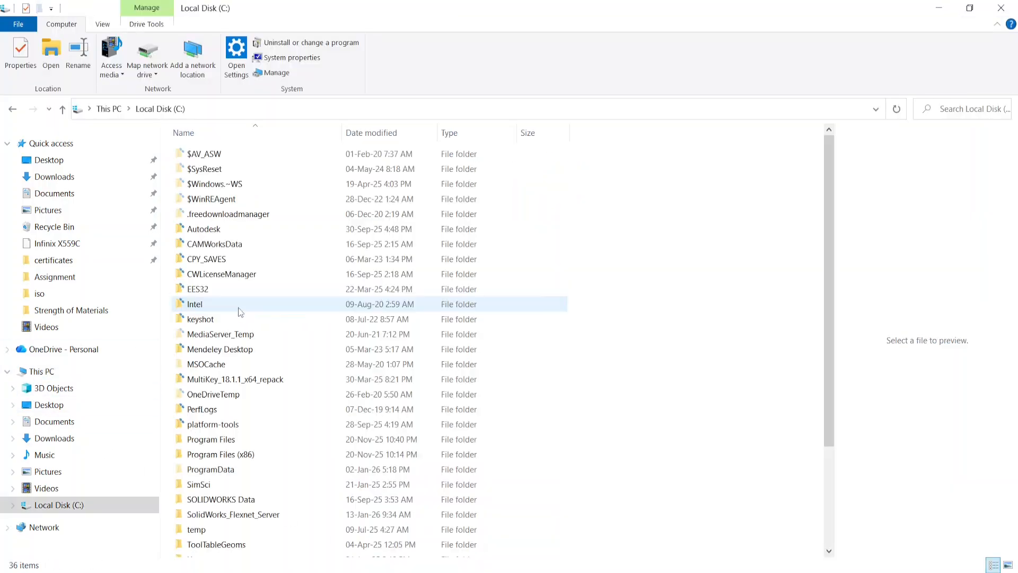
scroll(442, 528, "down", 3)
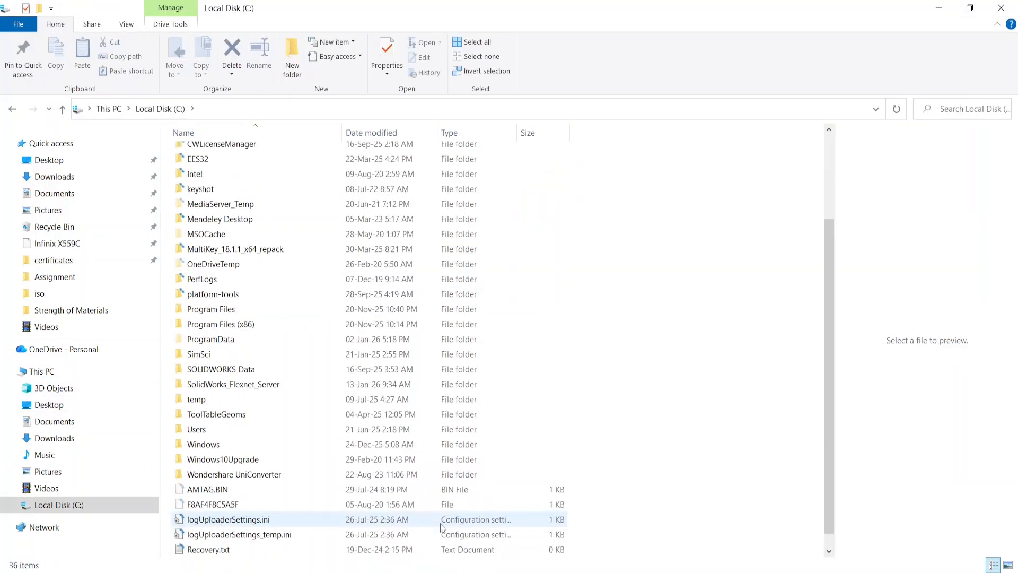
double_click(233, 307)
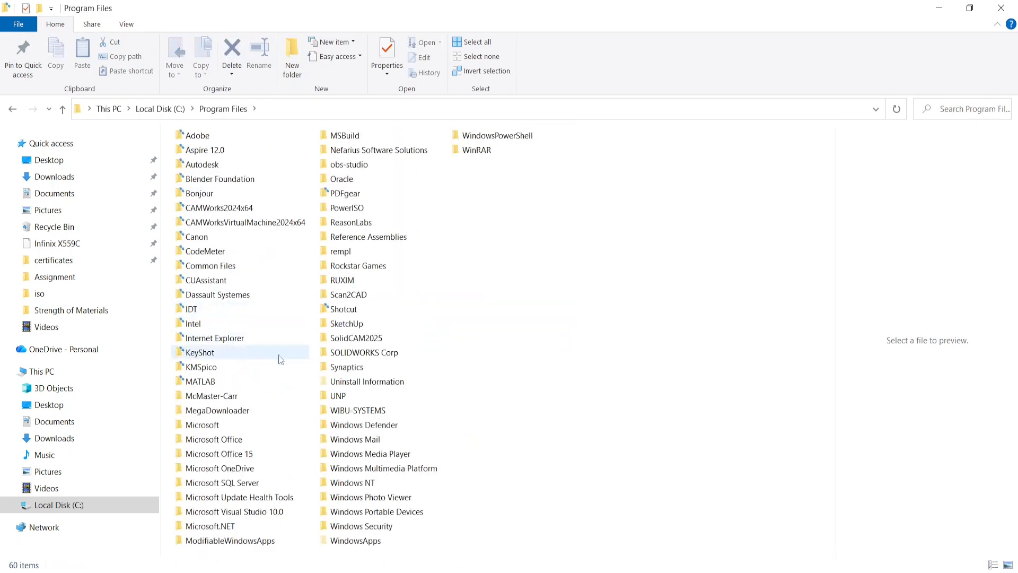
double_click(366, 352)
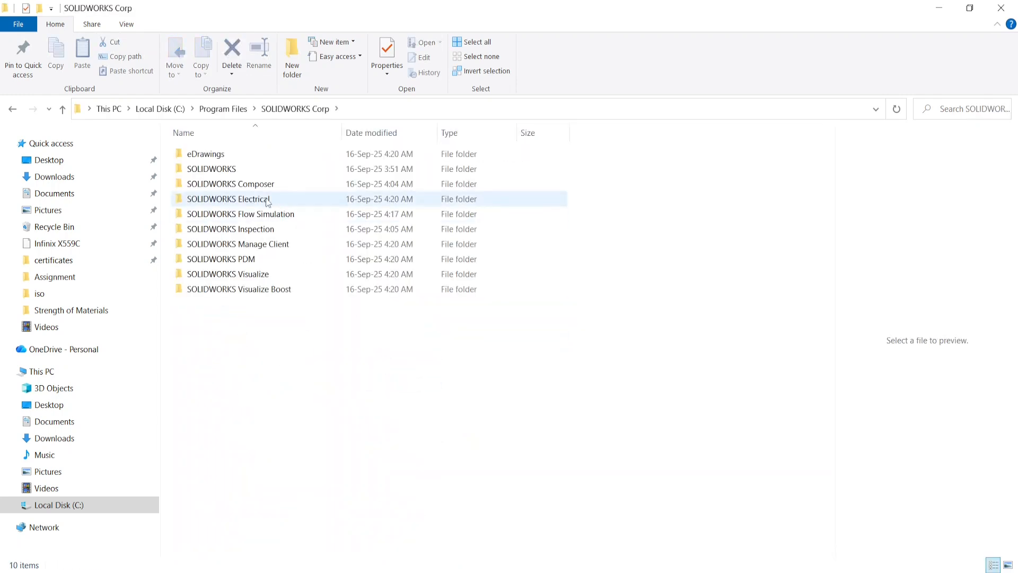
double_click(229, 167)
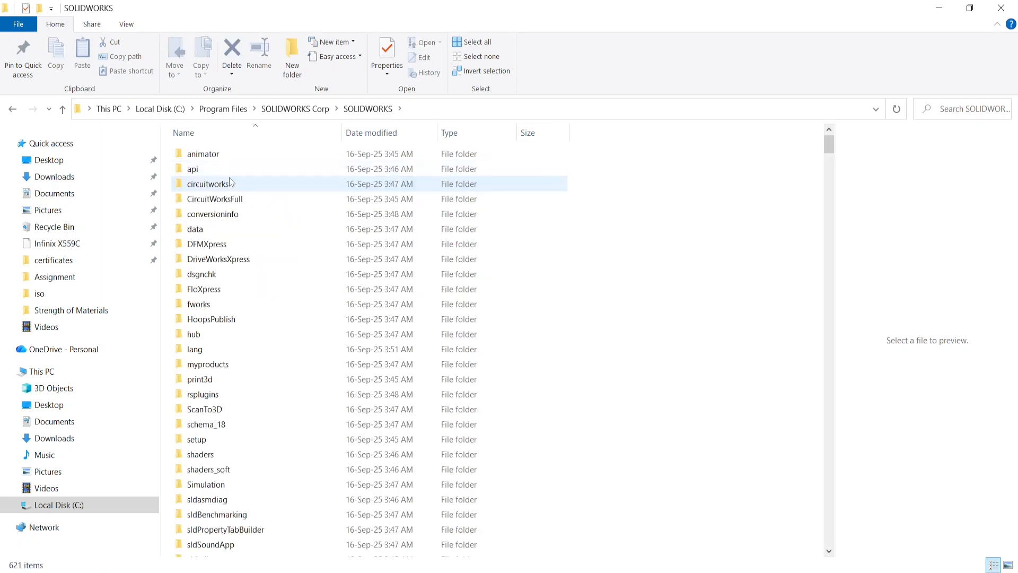
double_click(225, 228)
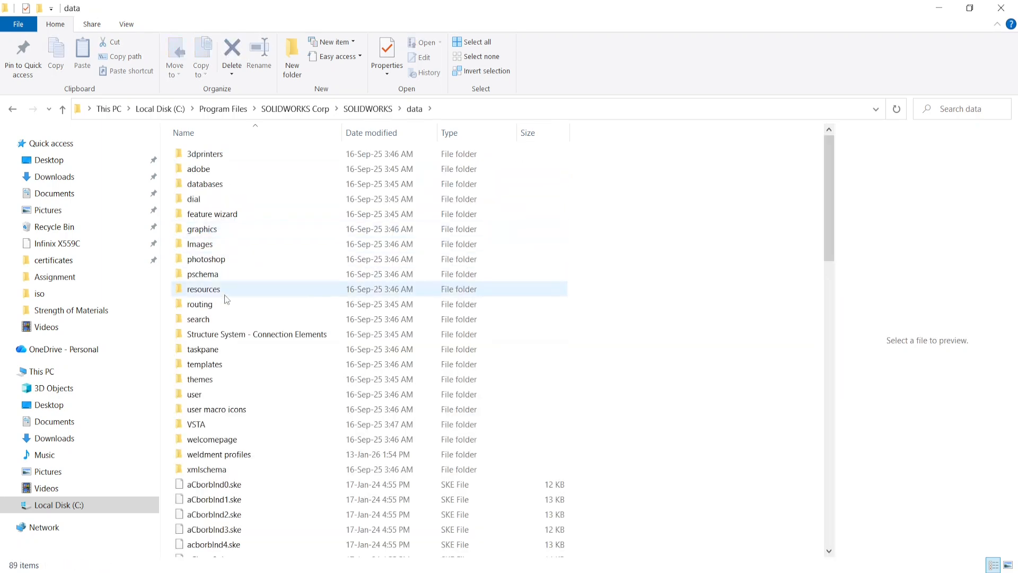
double_click(206, 454)
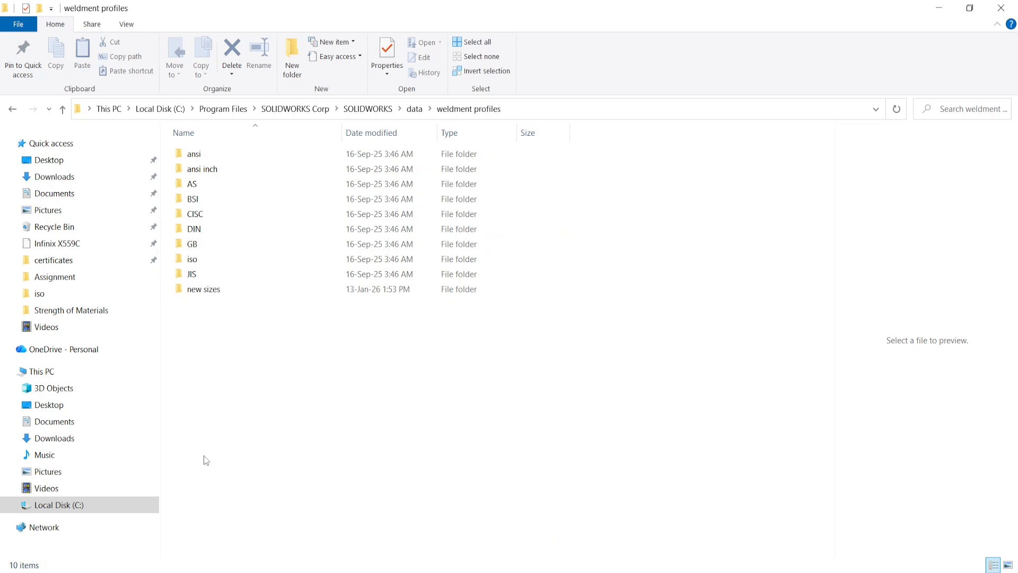
Open the new sizes folder and reduce the window so the files on the Desktop are accessible
left_click(242, 289)
double_click(239, 288)
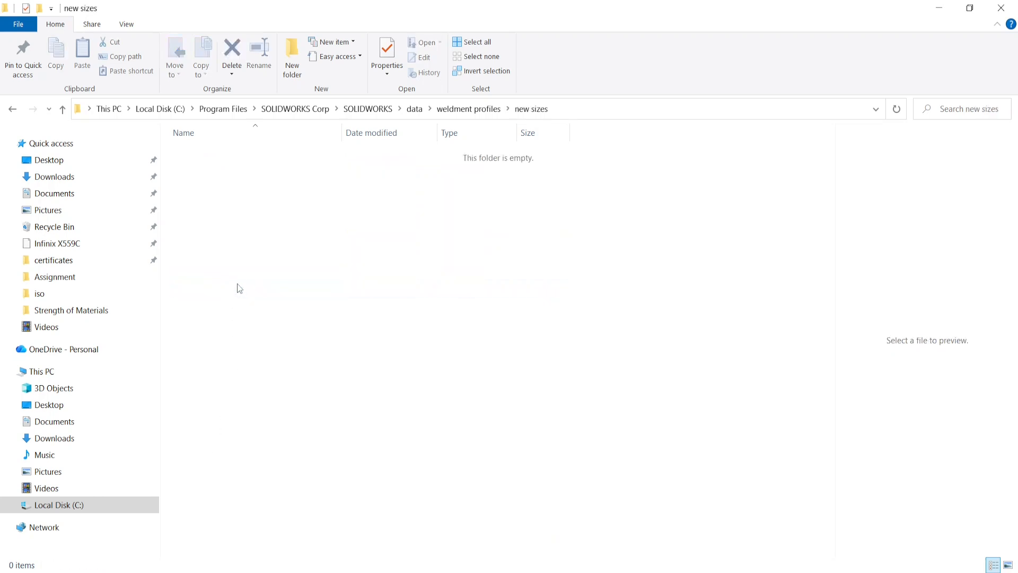
left_click(970, 8)
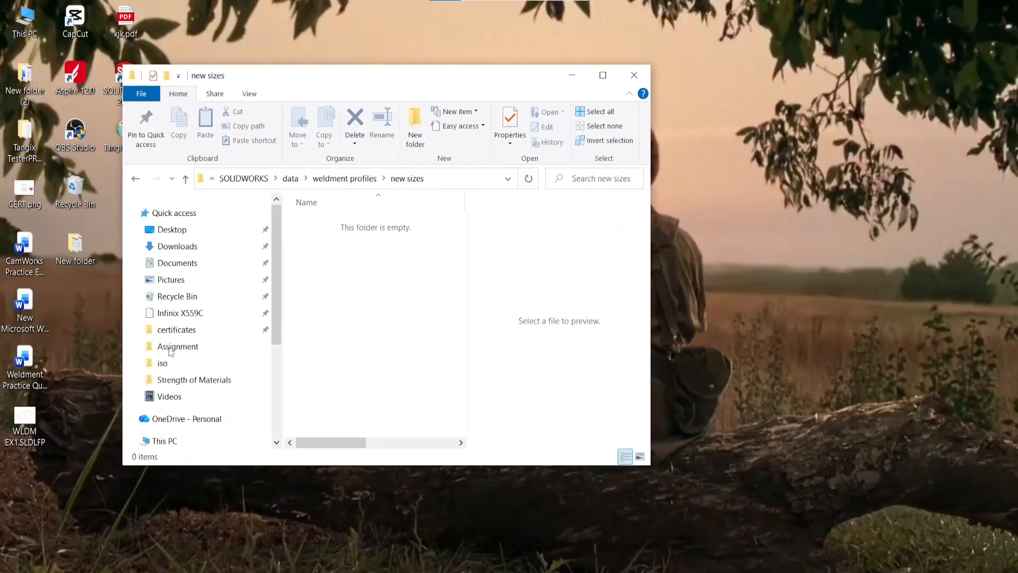
Move WLDM EX1.SLDLFP from the Desktop into the new sizes folder, and return to the weldment profiles folder
right_click(31, 426)
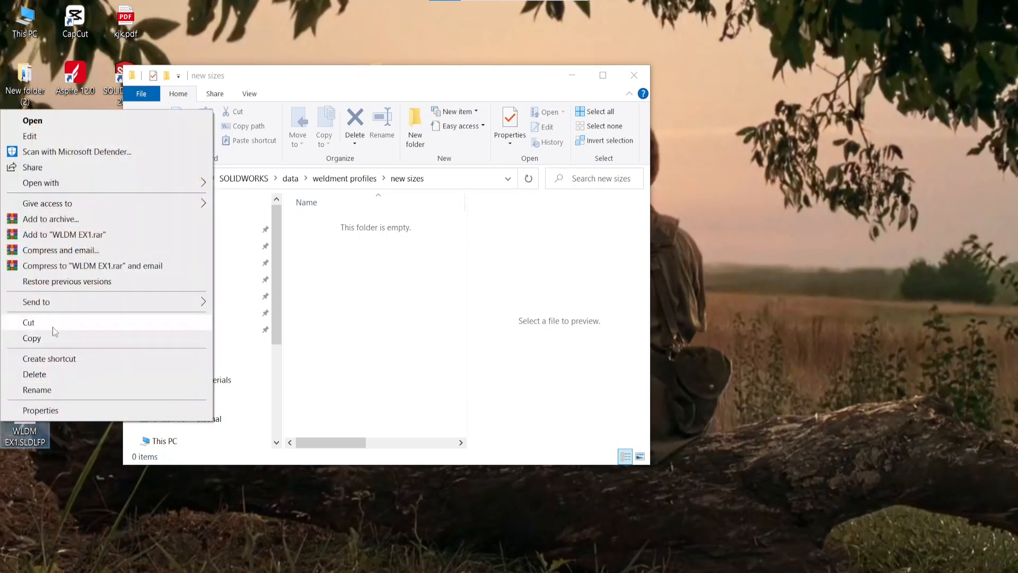
left_click(53, 324)
left_click(415, 135)
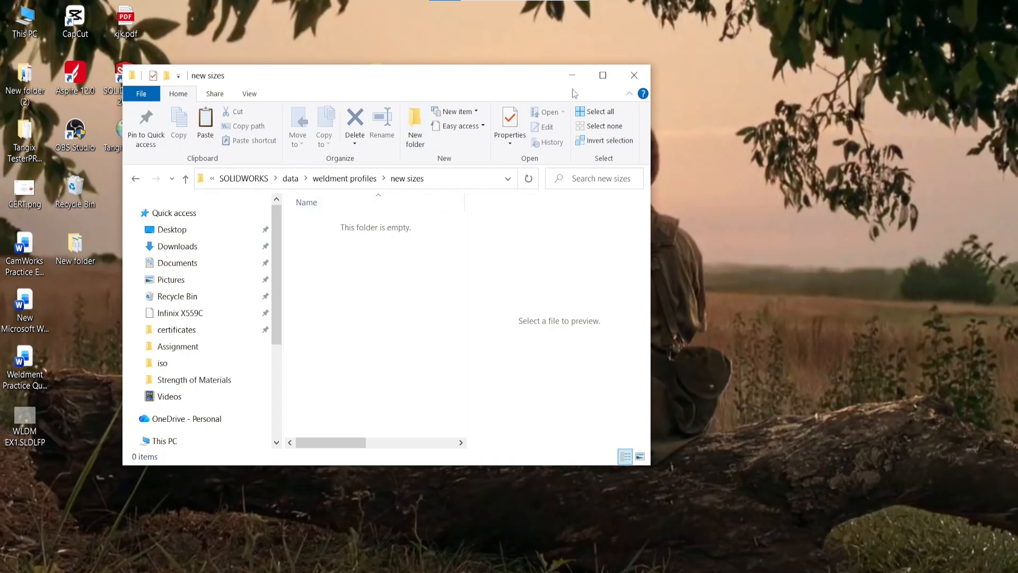
left_click(603, 74)
right_click(277, 222)
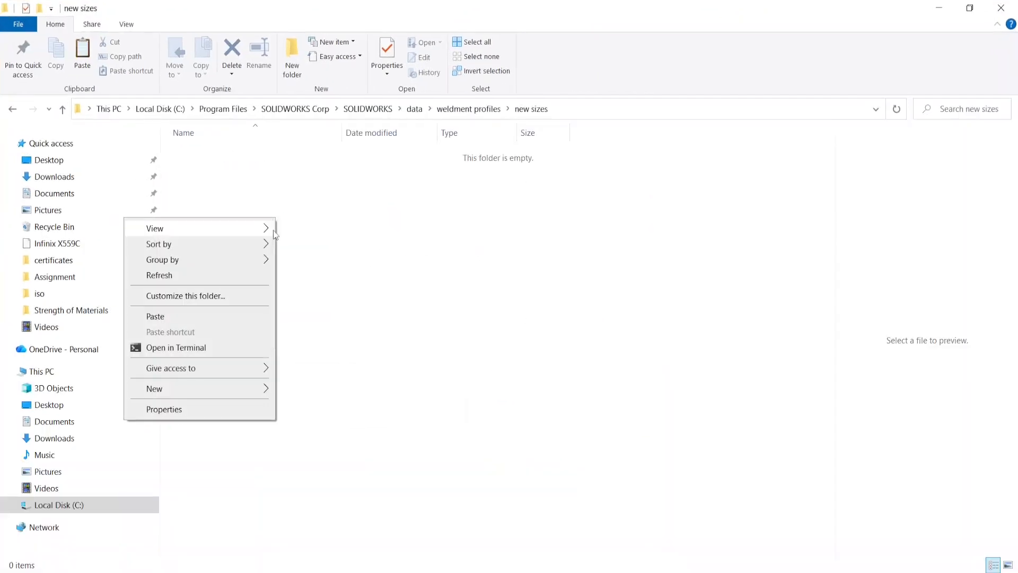
left_click(212, 316)
left_click(454, 232)
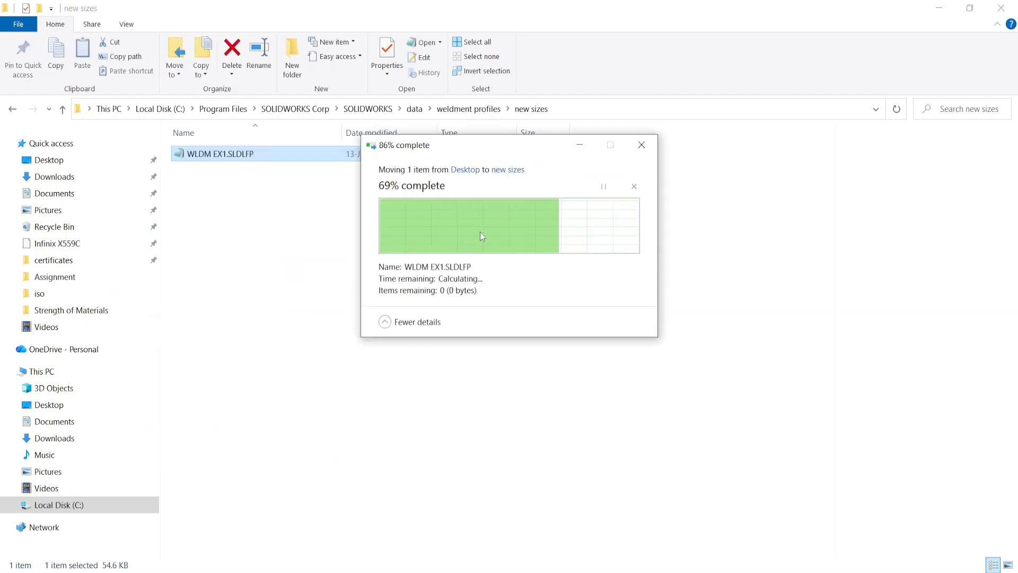
left_click(466, 210)
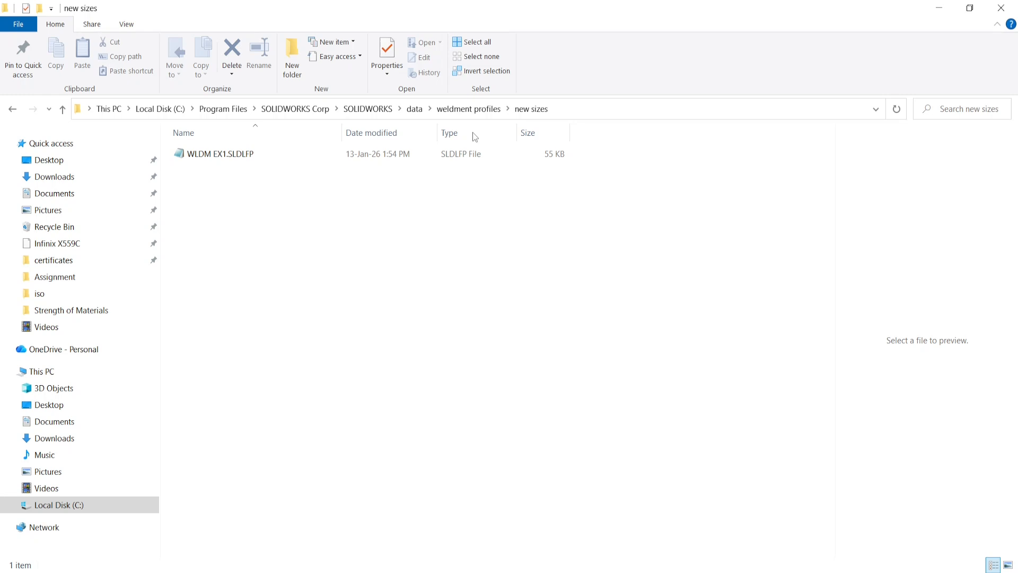
left_click(458, 109)
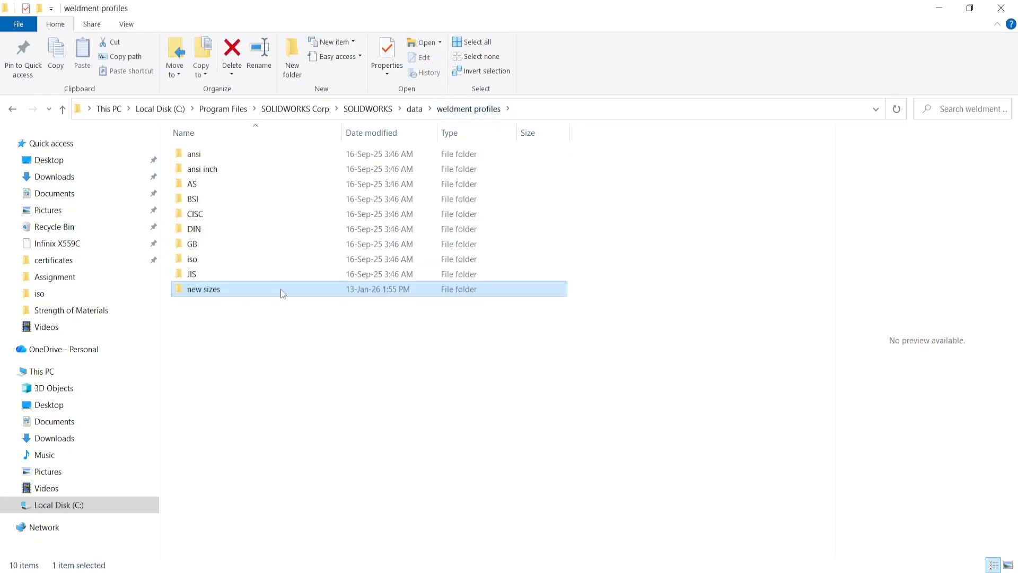
left_click(371, 384)
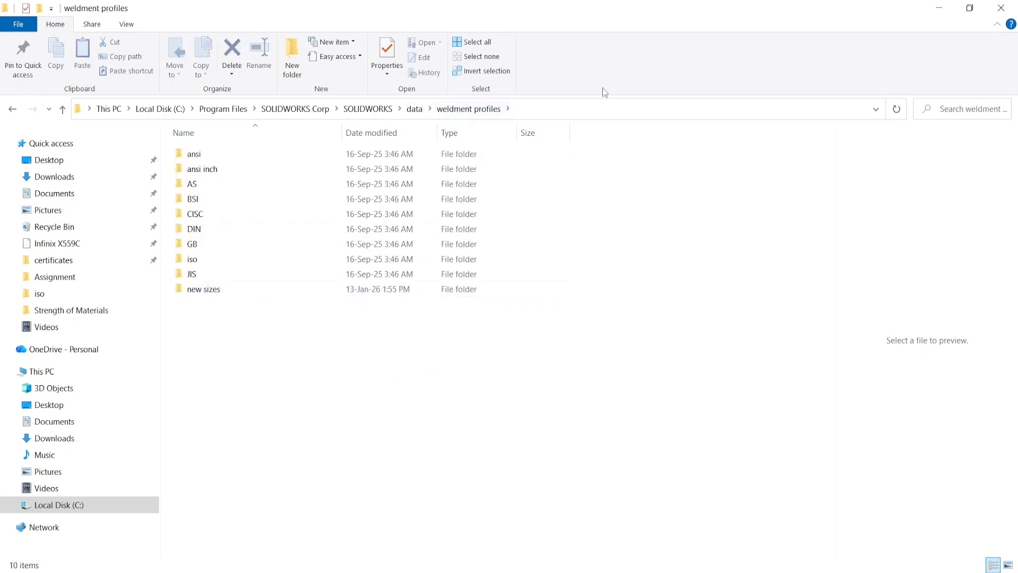
Switch to the Weldment Practice Questions document in Word and examine the WLDM EX2 and WLDM EX3 profile drawings
mouse_move(470, 572)
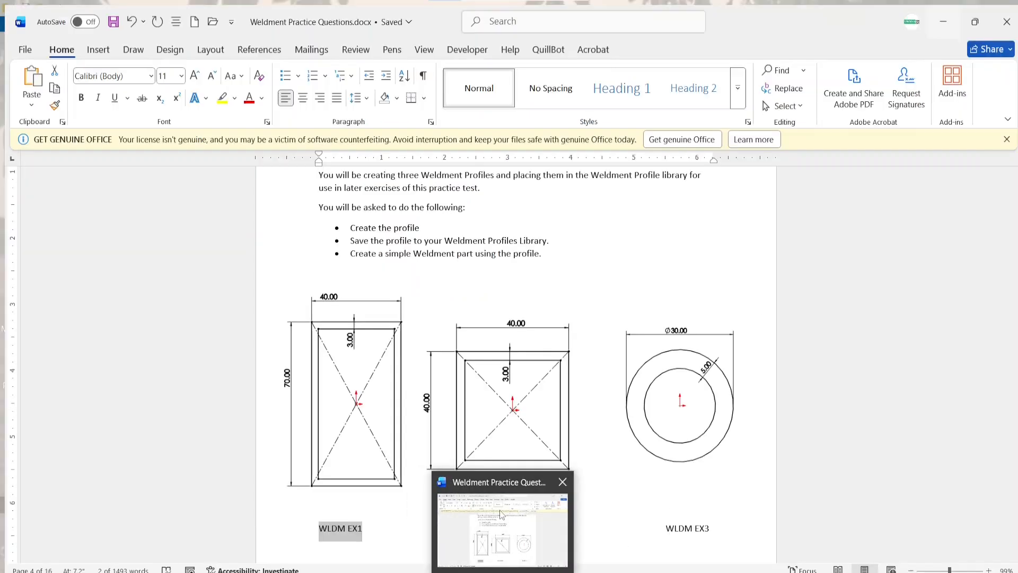
left_click(502, 514)
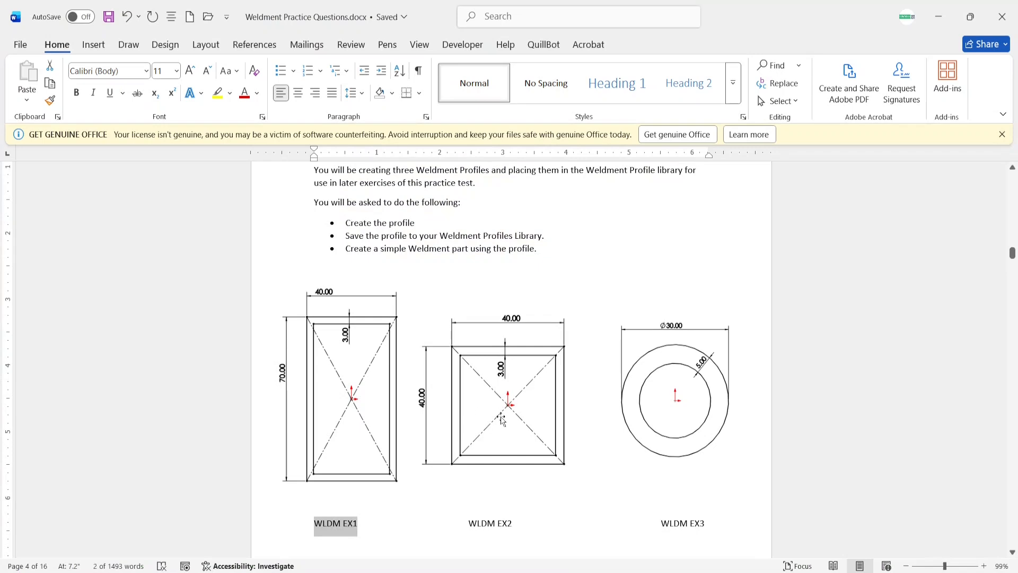
left_click(511, 375)
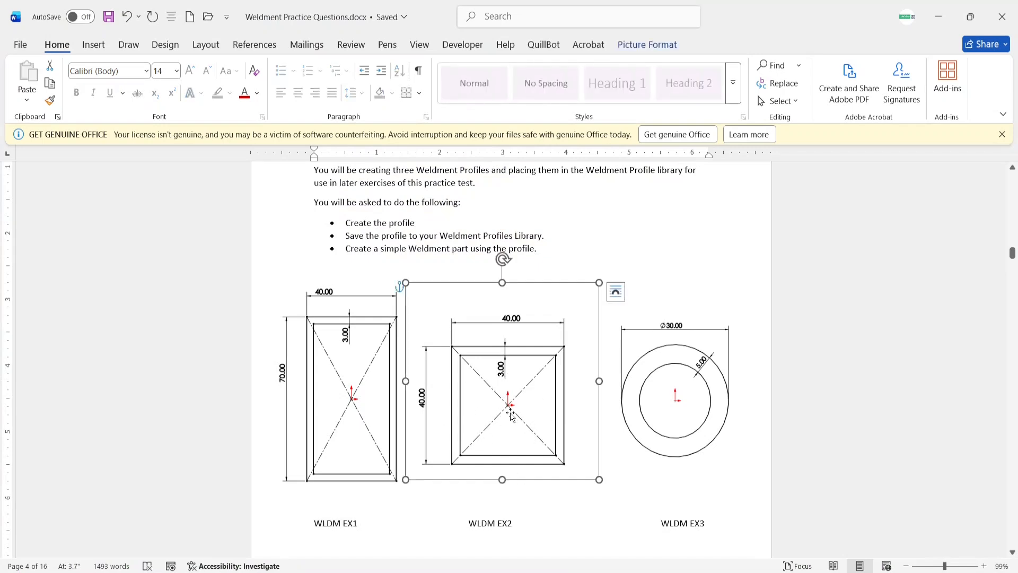
left_click(674, 390)
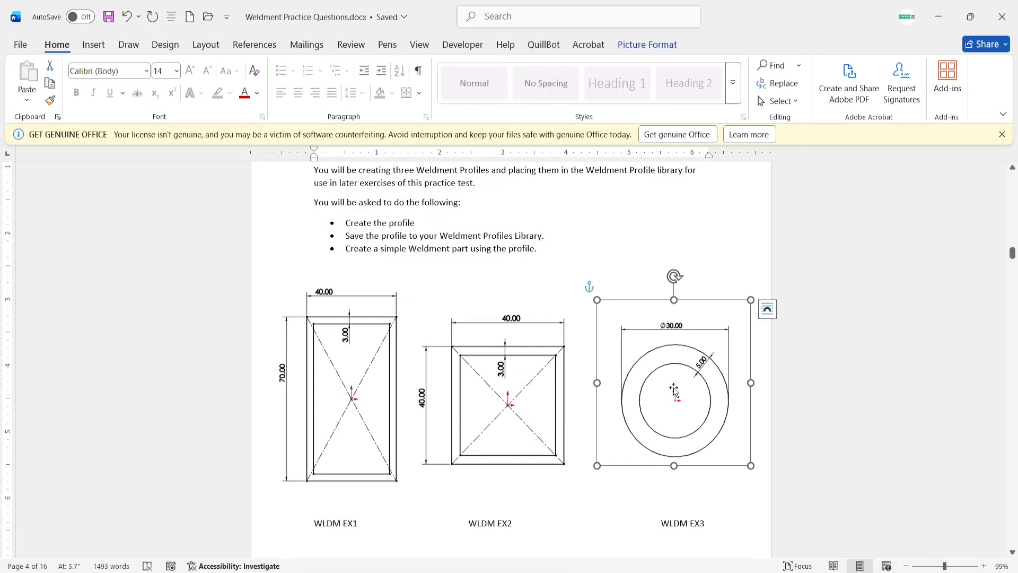
Switch to SOLIDWORKS and create a new part with MMGS (millimeter, gram, second) units
mouse_move(470, 571)
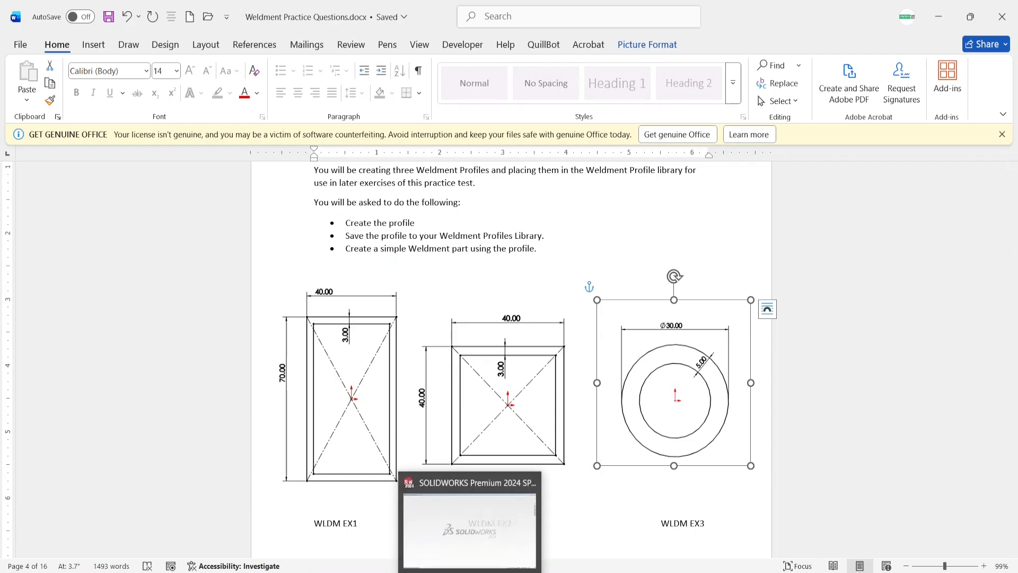
left_click(471, 531)
left_click(89, 19)
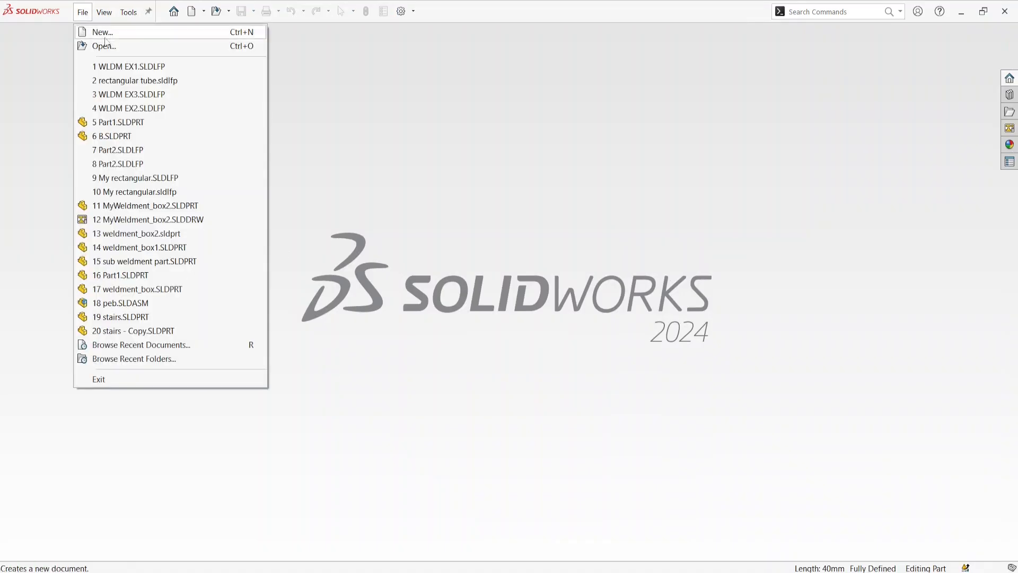
left_click(95, 30)
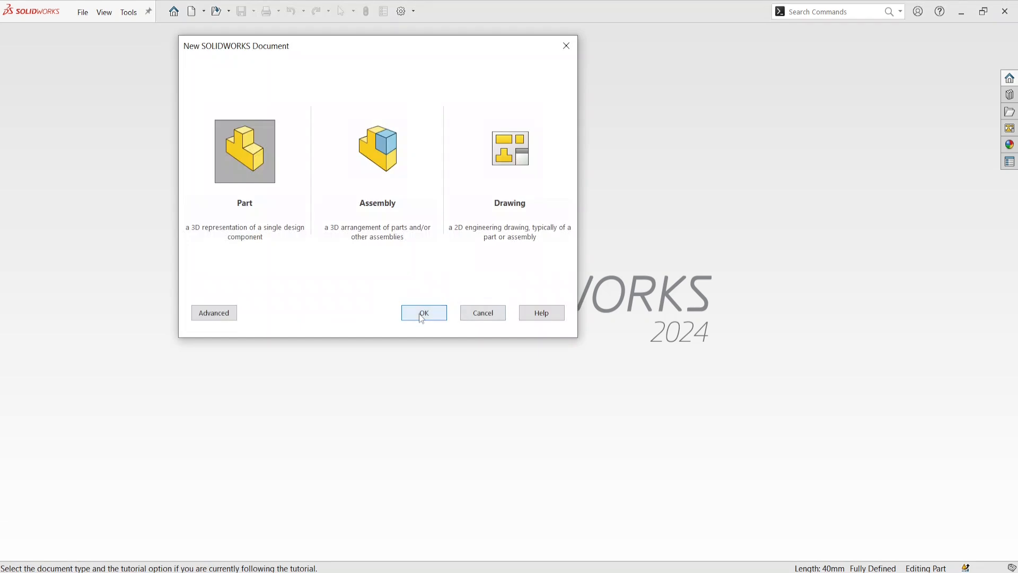
left_click(422, 315)
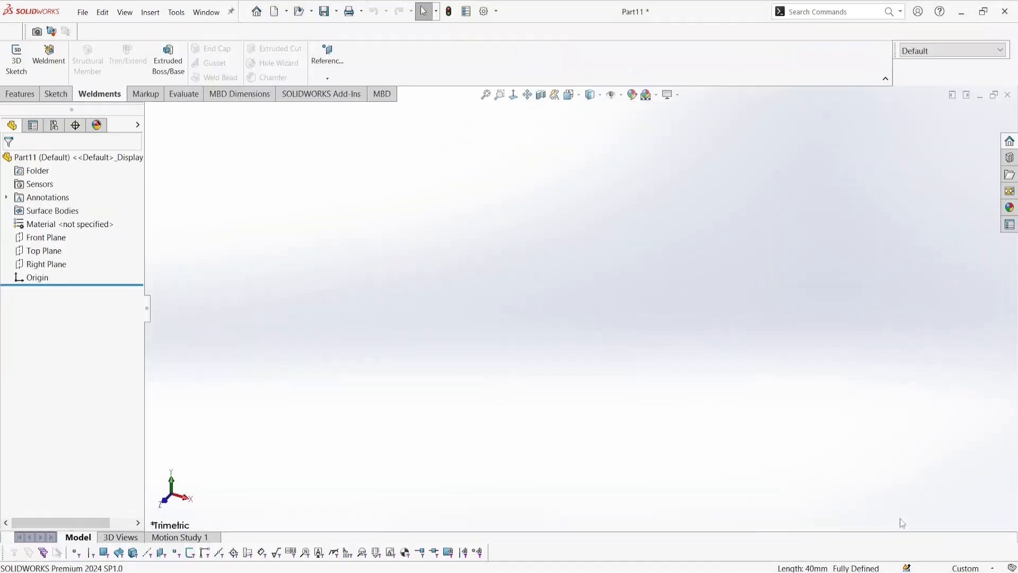
left_click(973, 568)
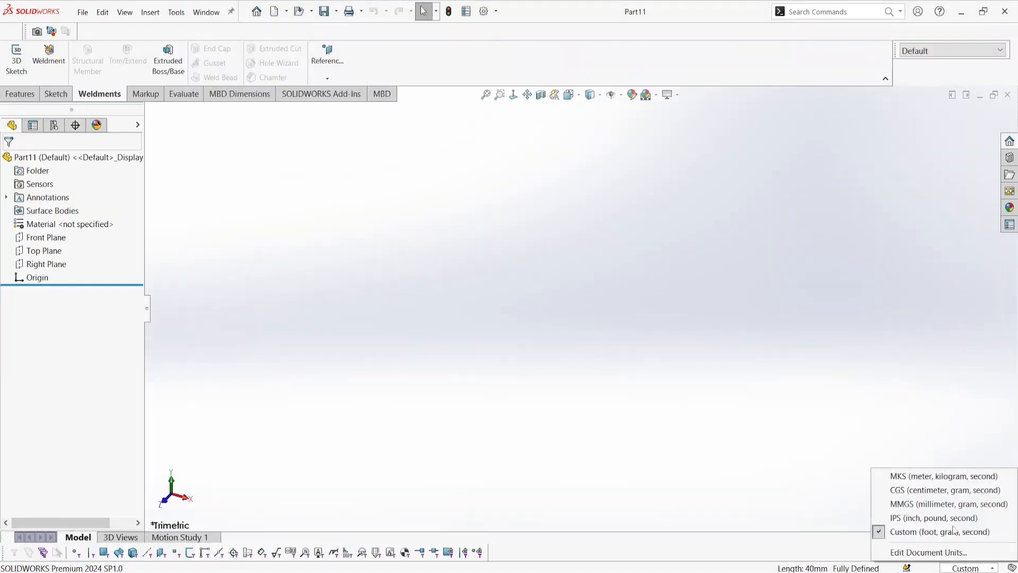
left_click(935, 505)
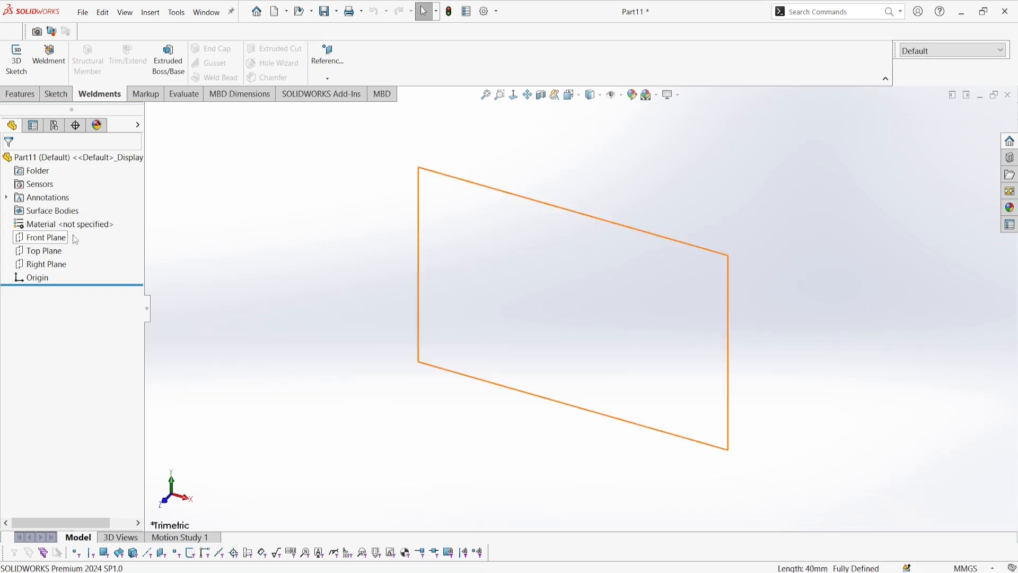
Start a sketch on the Top Plane and draw a center rectangle about 139 mm wide centred on the origin
left_click(44, 250)
left_click(51, 228)
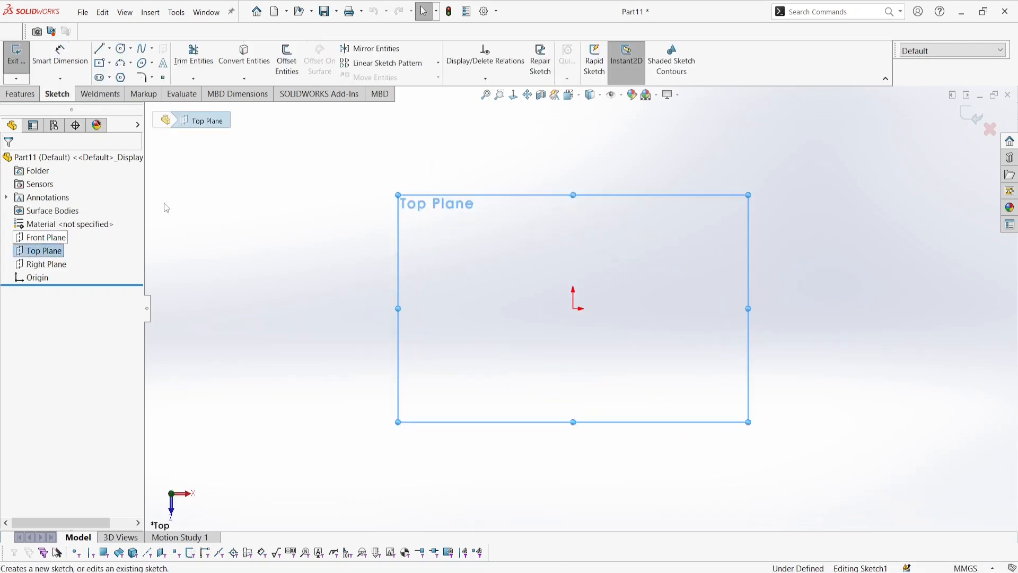
right_click_drag(296, 228, 265, 243)
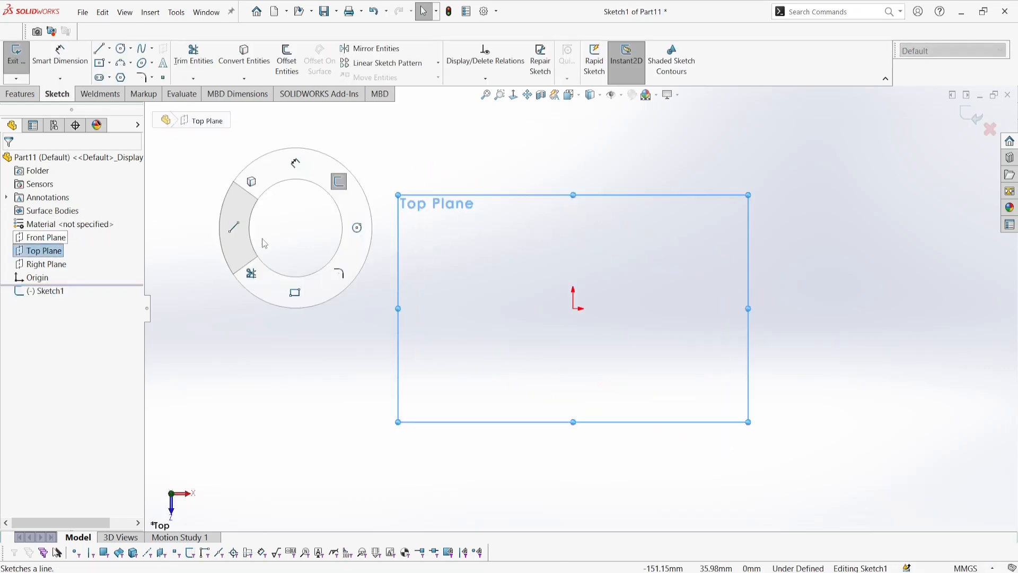
left_click(109, 62)
left_click(121, 93)
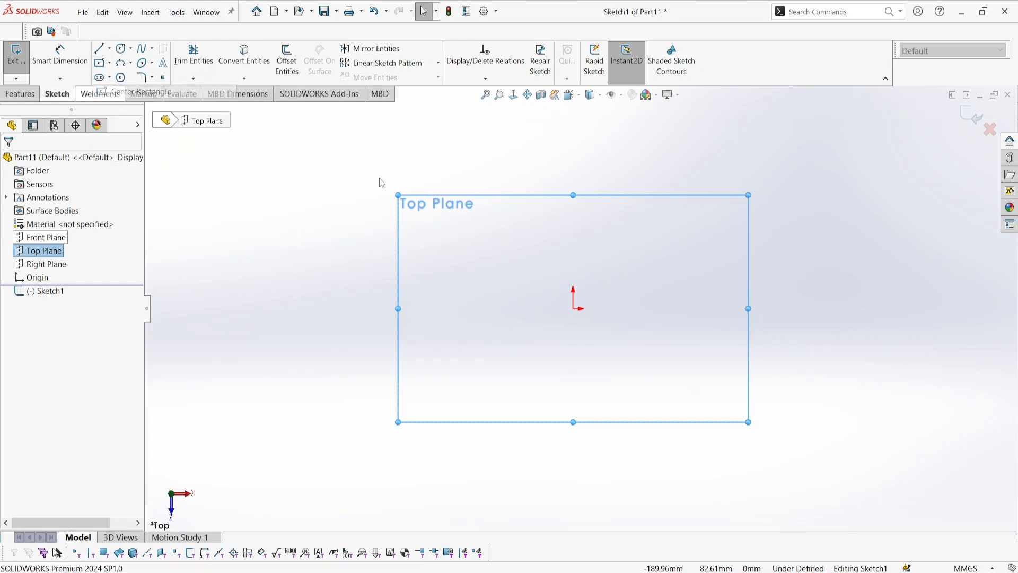
left_click(573, 309)
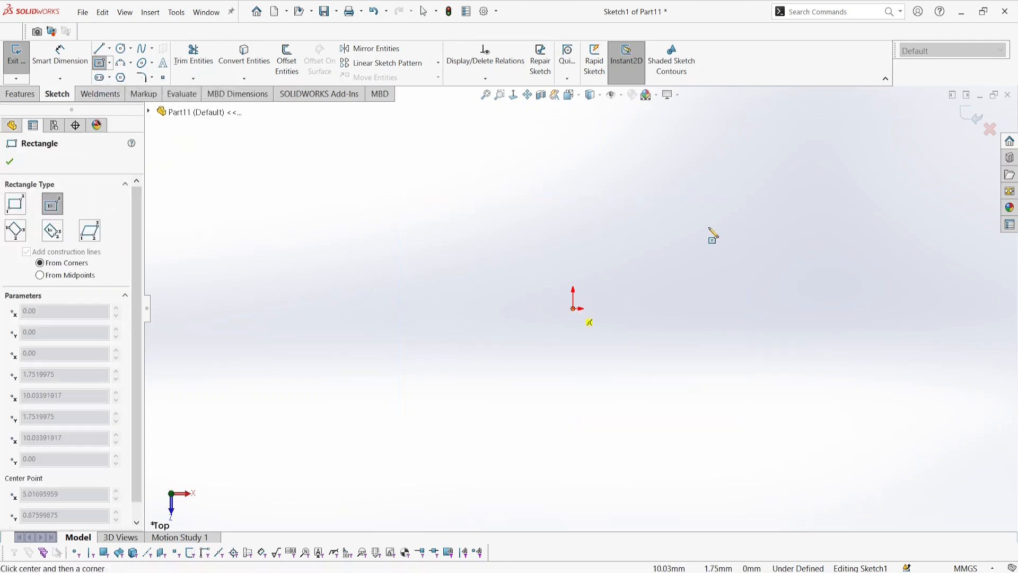
left_click(710, 193)
Dimension the rectangle's width and height at 40 mm each
right_click_drag(781, 252, 781, 206)
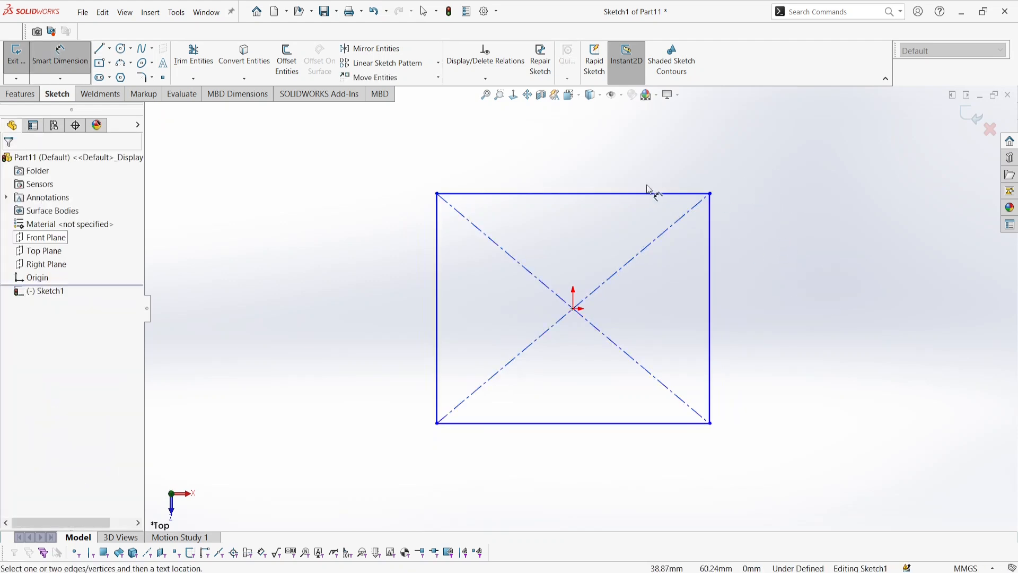
left_click(630, 197)
left_click(616, 180)
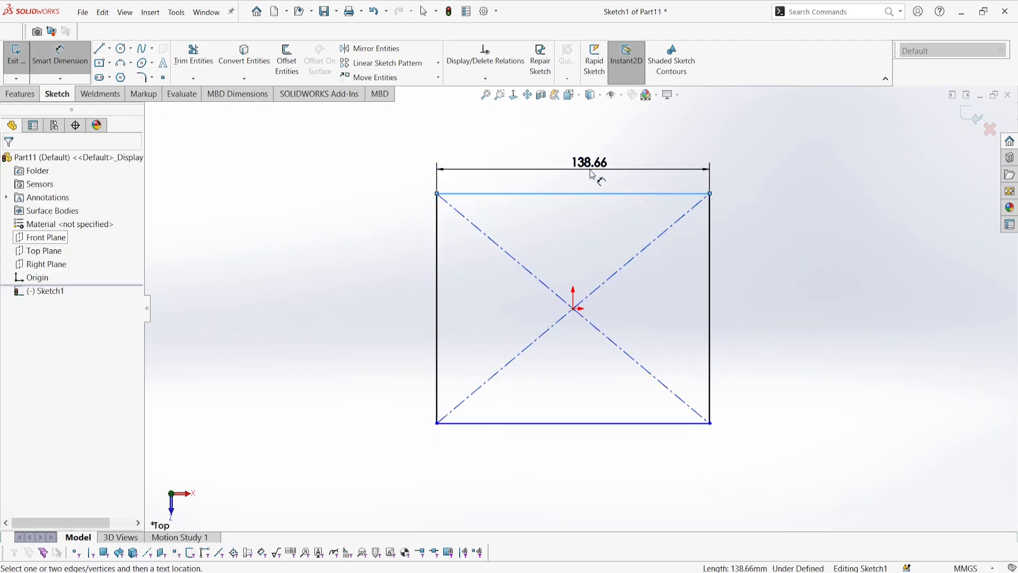
left_click(593, 174)
type("40")
key("Return")
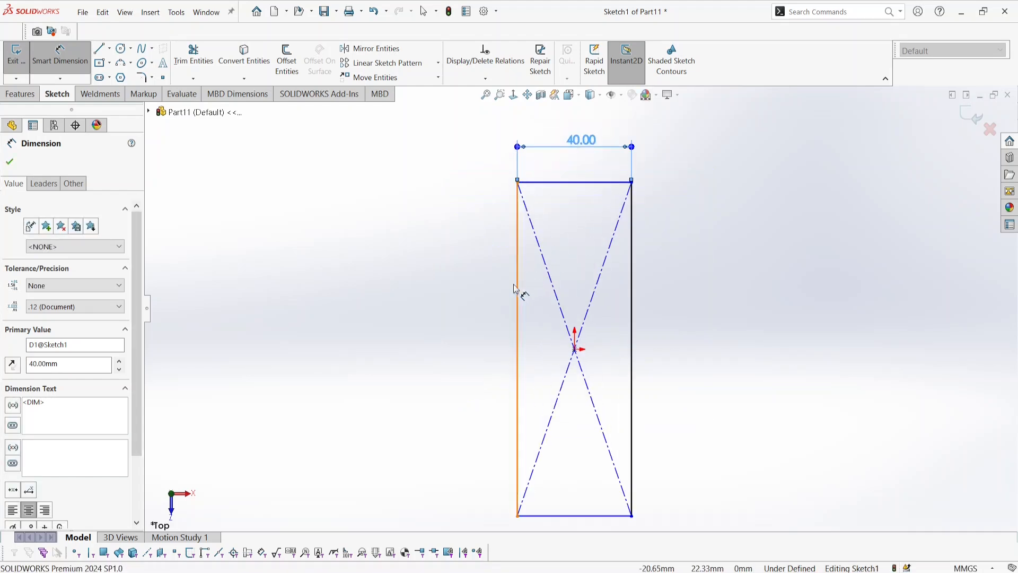
left_click(518, 293)
left_click(505, 296)
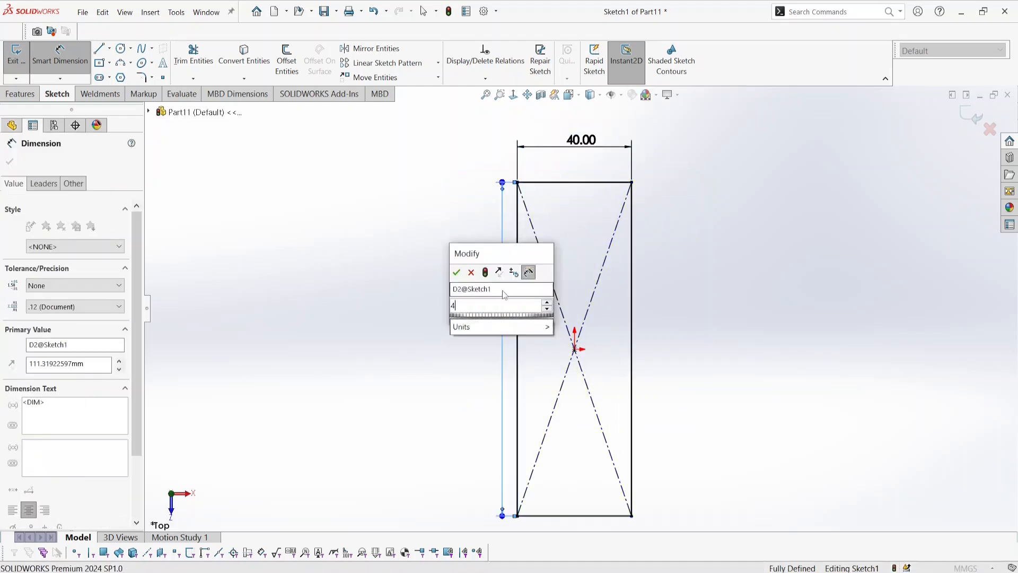
key("Return")
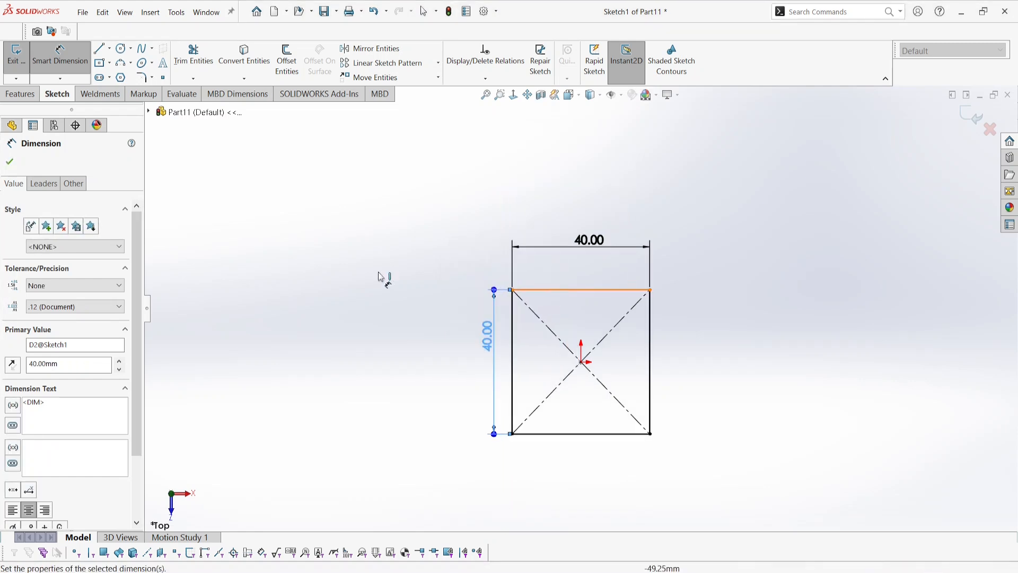
left_click(10, 162)
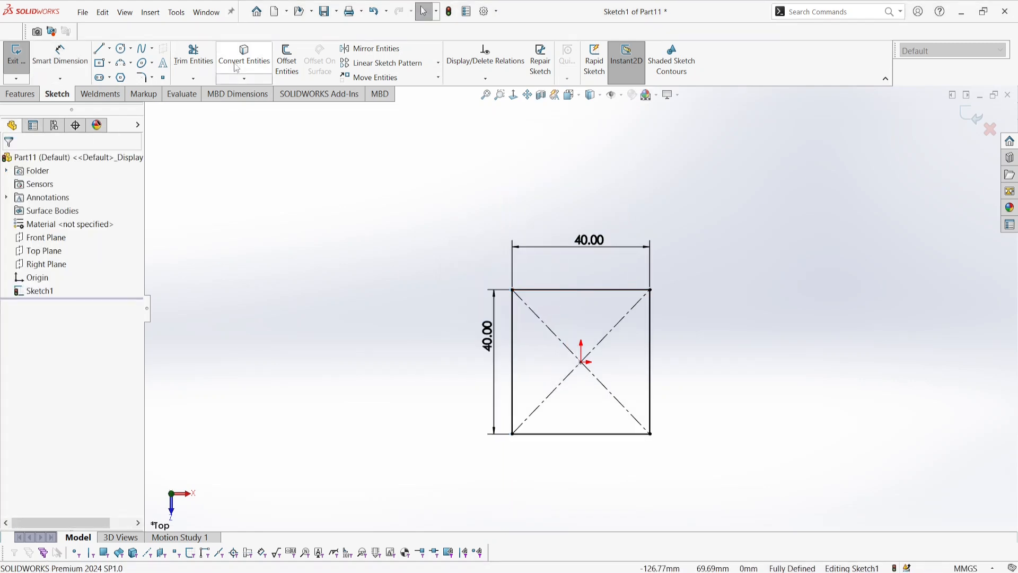
Offset the square 3 mm inward to form the tube wall, and exit the sketch
left_click(287, 61)
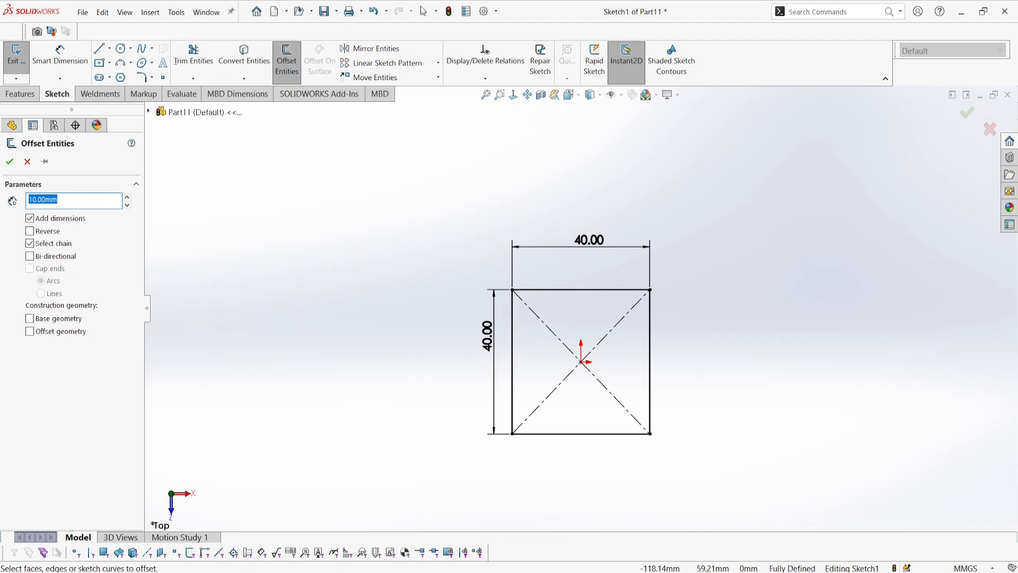
key("Return")
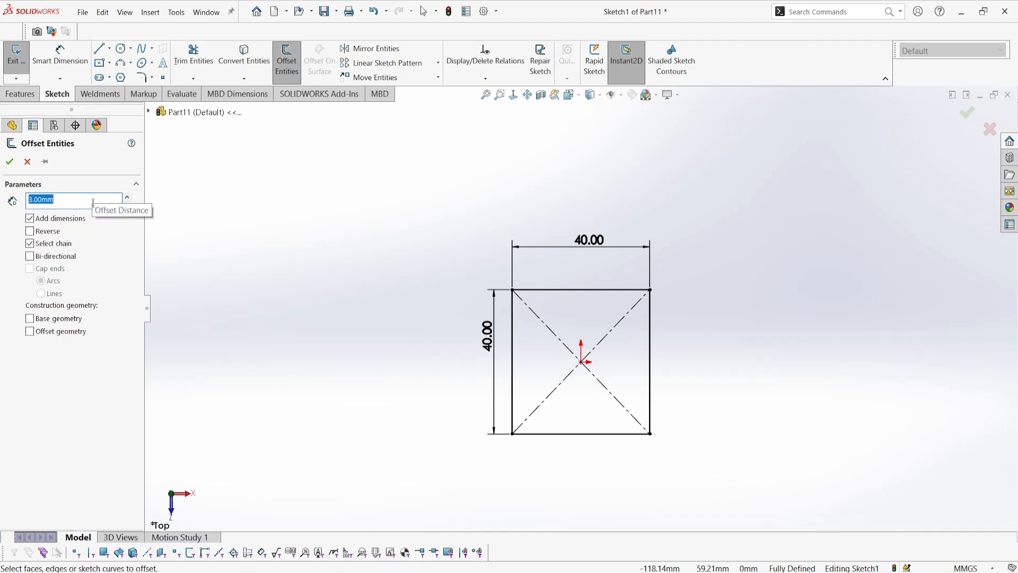
left_click(551, 290)
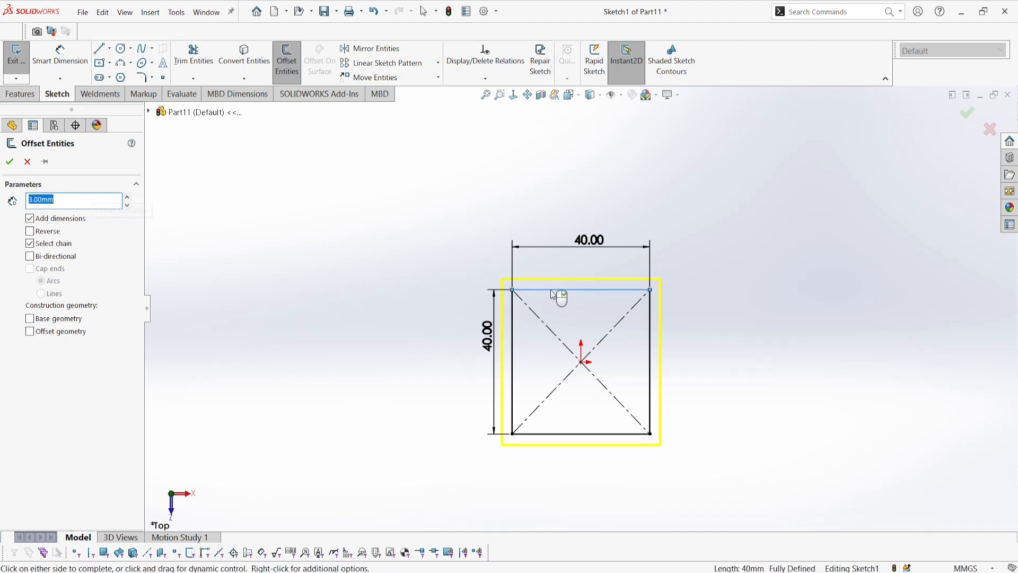
left_click(30, 232)
left_click(9, 162)
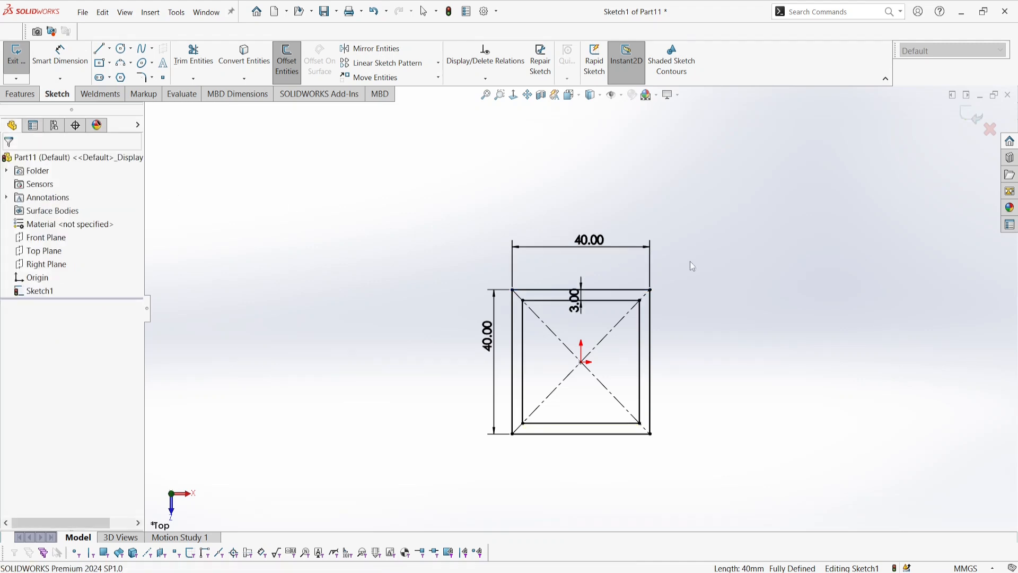
left_click(975, 120)
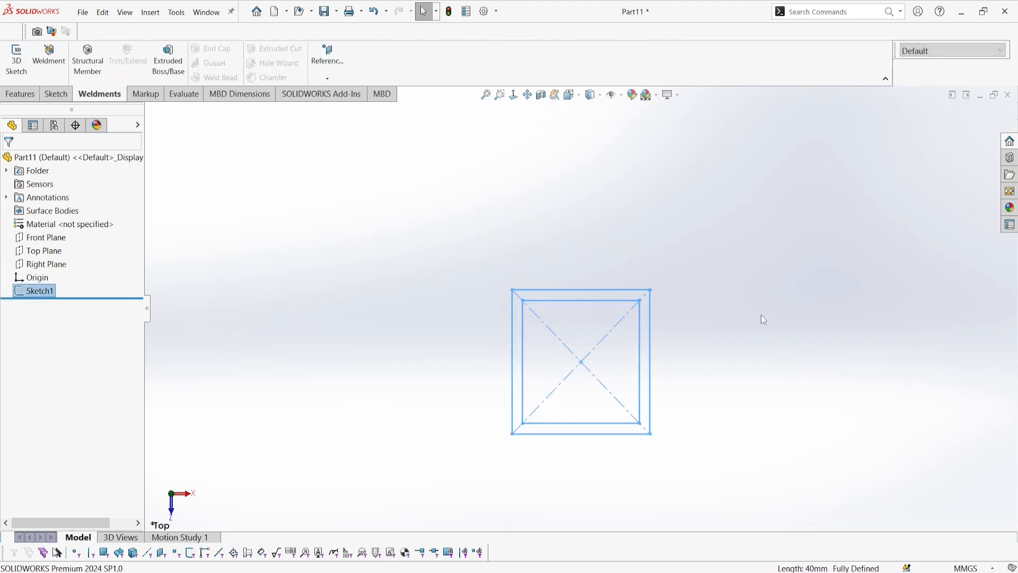
left_click(411, 322)
Switch to the Weldment Practice Questions document in Word, copy the profile name WLDM EX2, and return to SOLIDWORKS
mouse_move(448, 554)
left_click(504, 512)
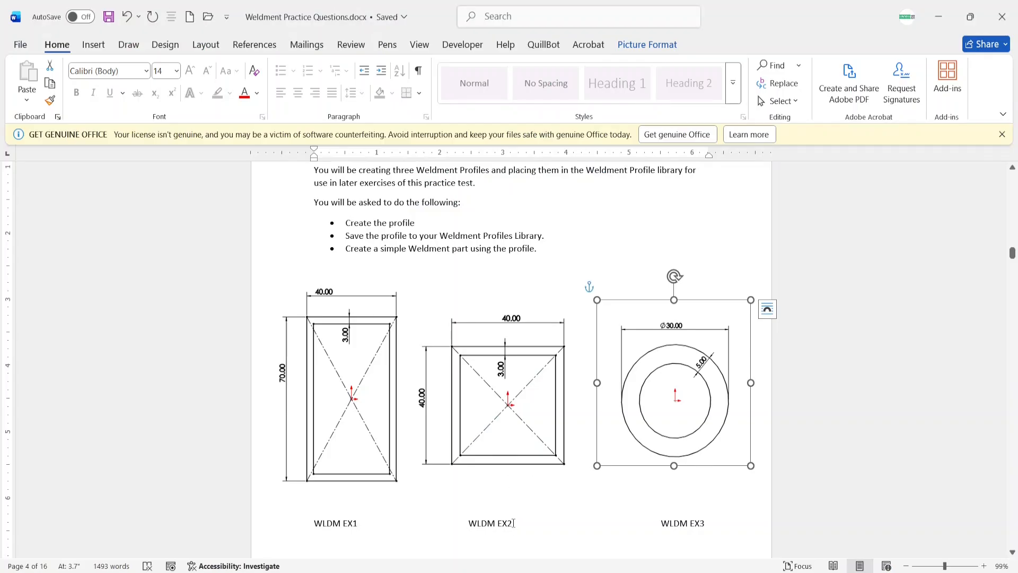
double_click(508, 523)
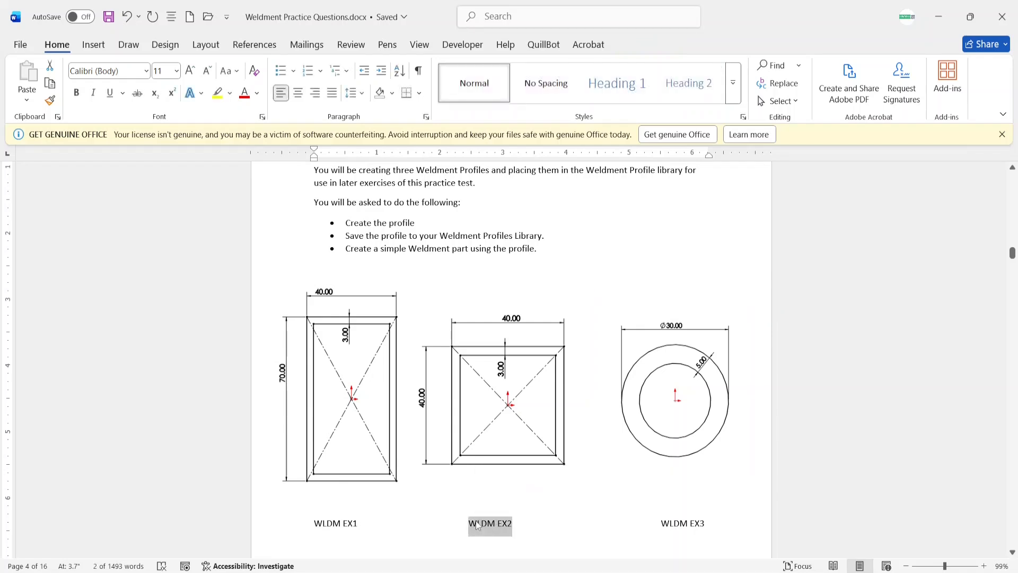
right_click(477, 525)
left_click(513, 303)
mouse_move(466, 562)
left_click(471, 528)
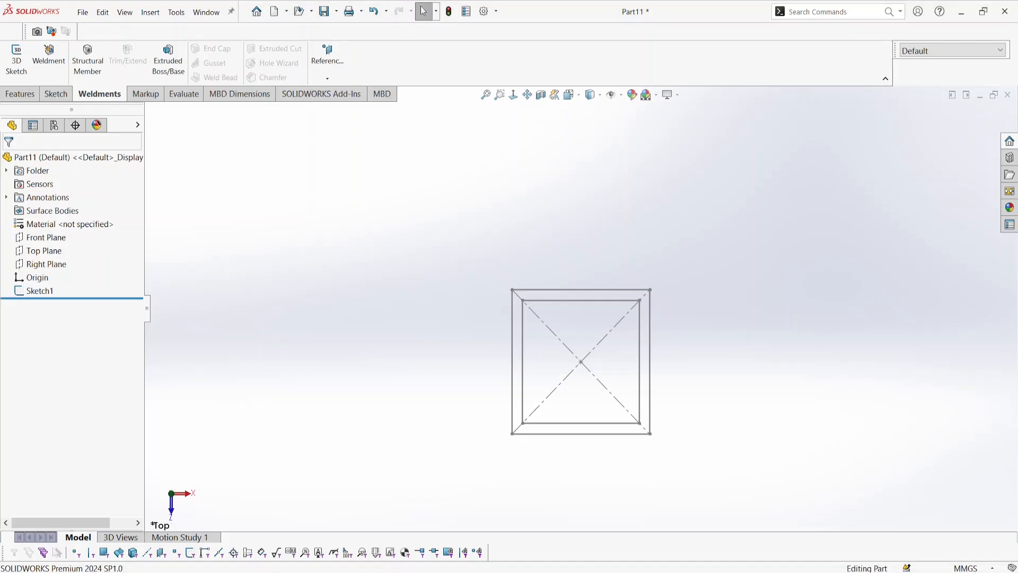
Save the square profile to the Desktop as a Lib Feat Part (*.sldlfp) named WLDM EX2
left_click(83, 12)
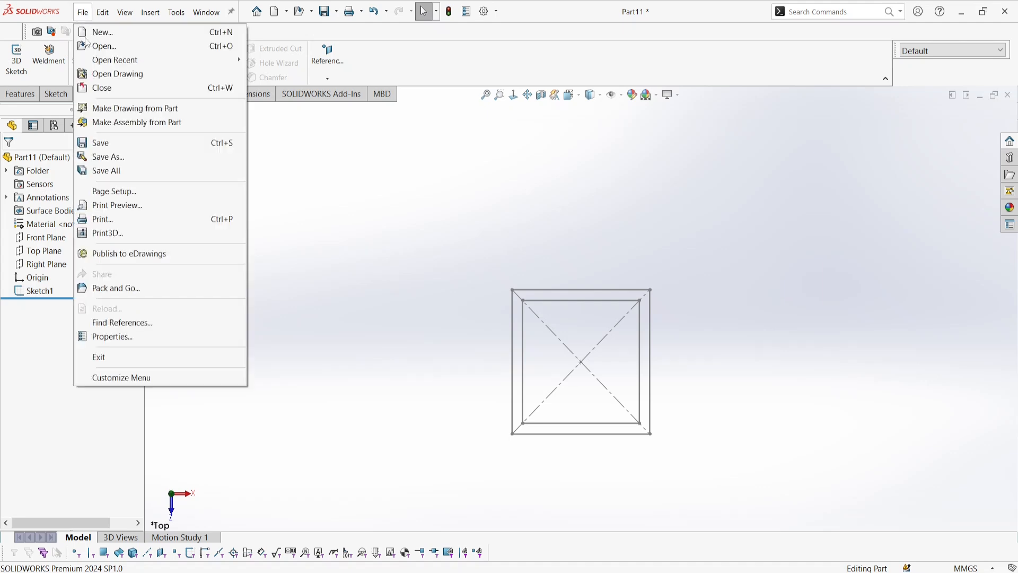
left_click(114, 144)
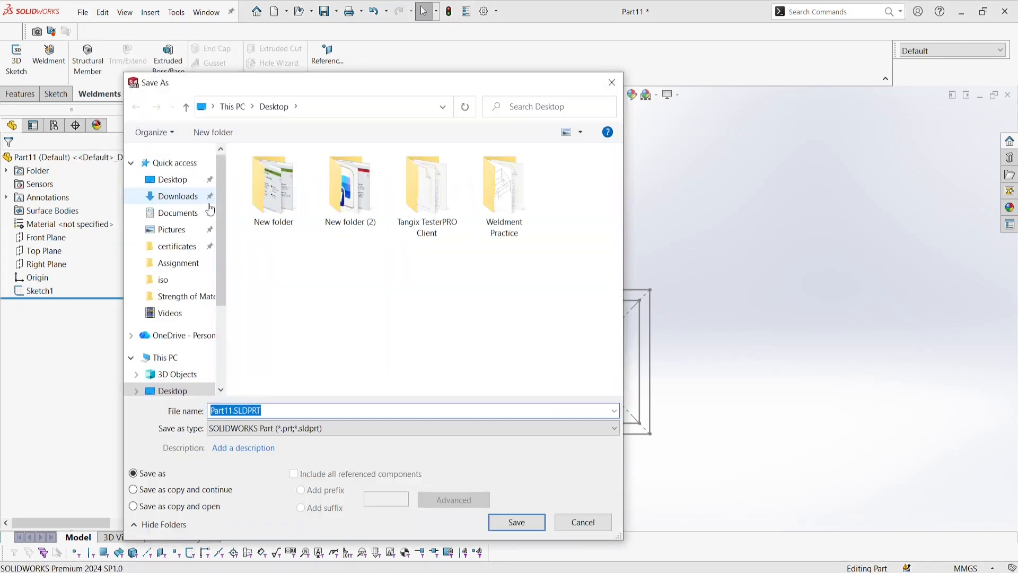
left_click(310, 427)
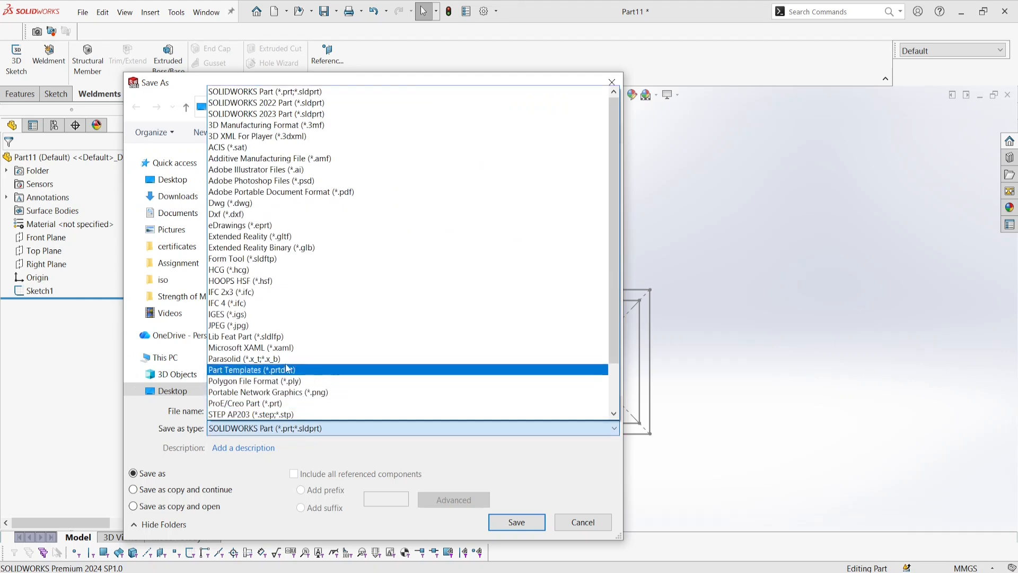
left_click(265, 338)
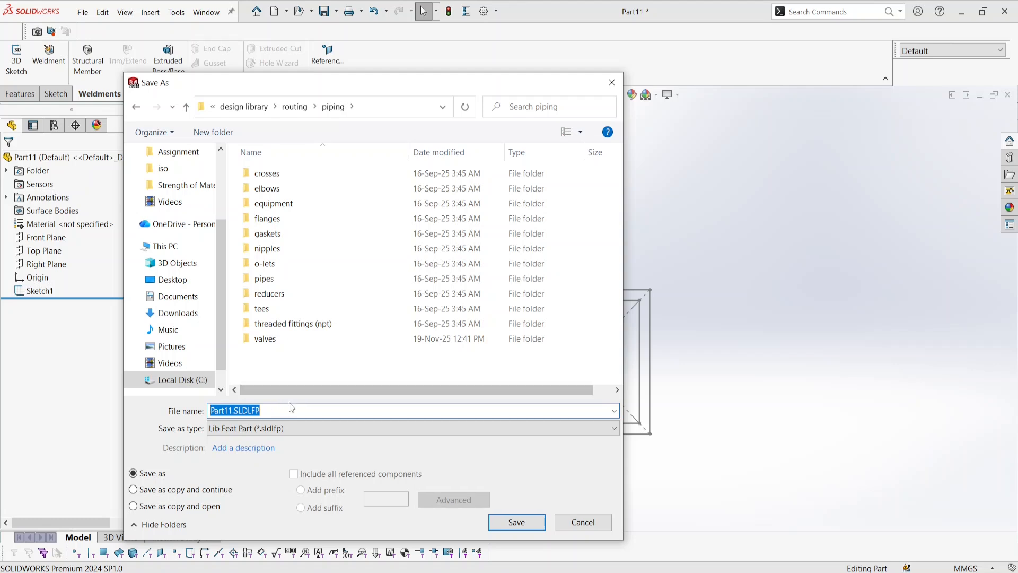
scroll(211, 314, "up", 3)
left_click(172, 180)
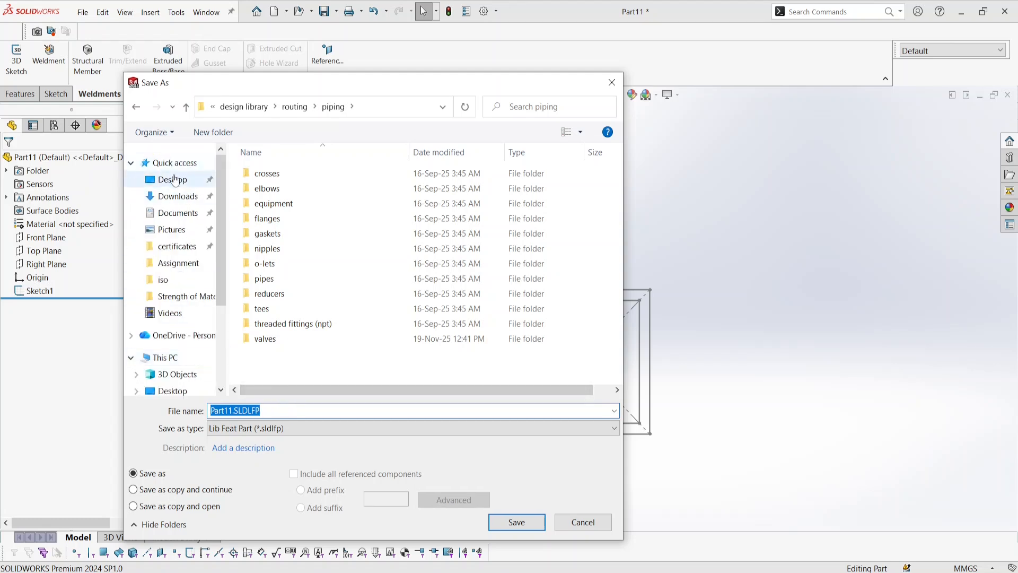
double_click(288, 409)
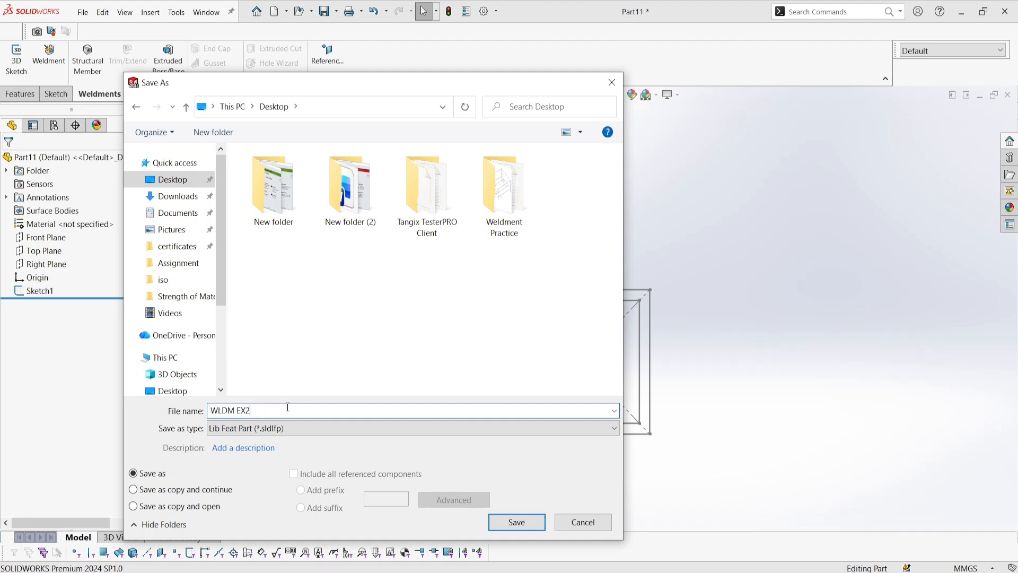
left_click(510, 524)
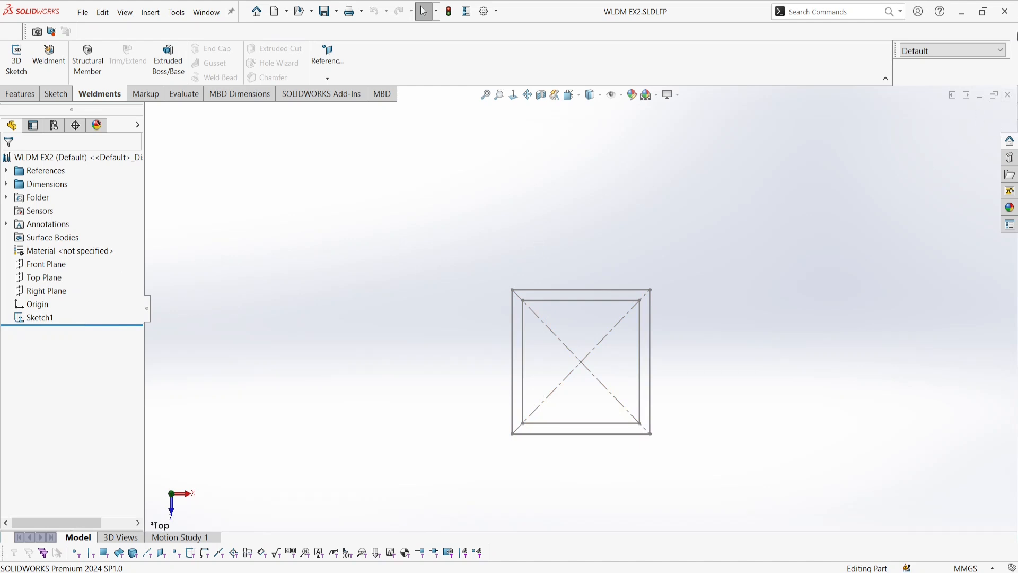
Close the WLDM EX2 library feature part
left_click(984, 53)
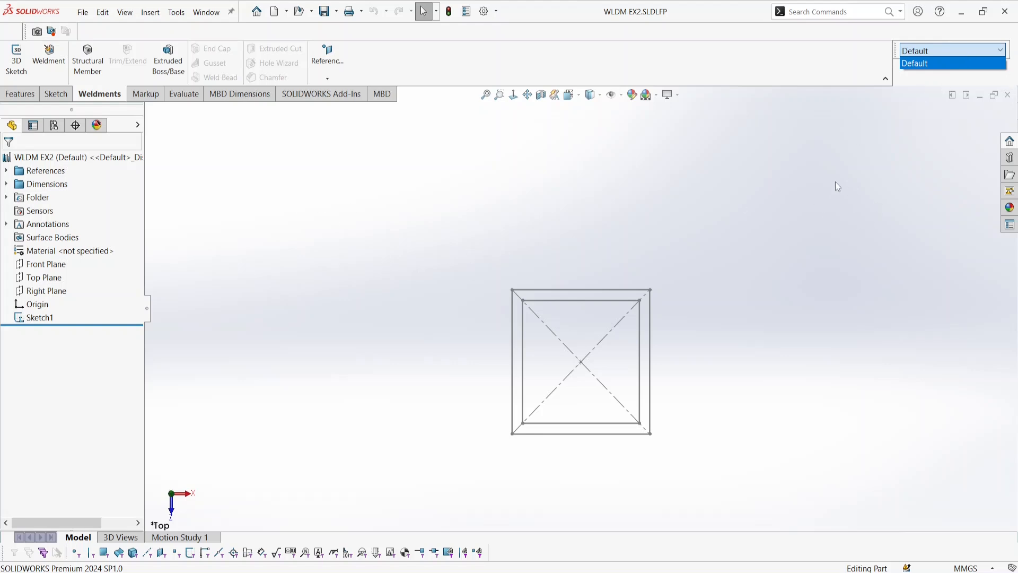
left_click(874, 212)
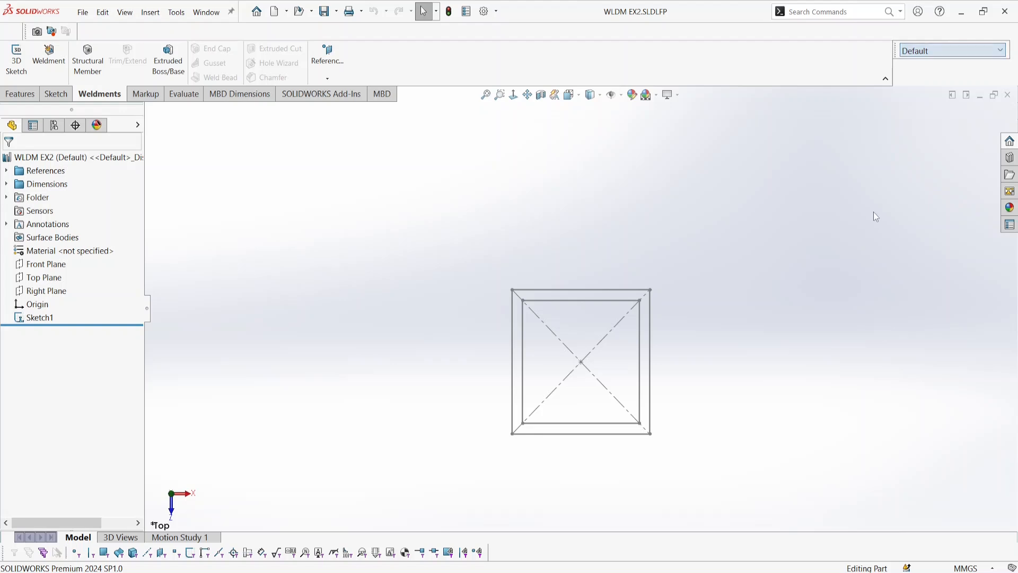
left_click(1006, 94)
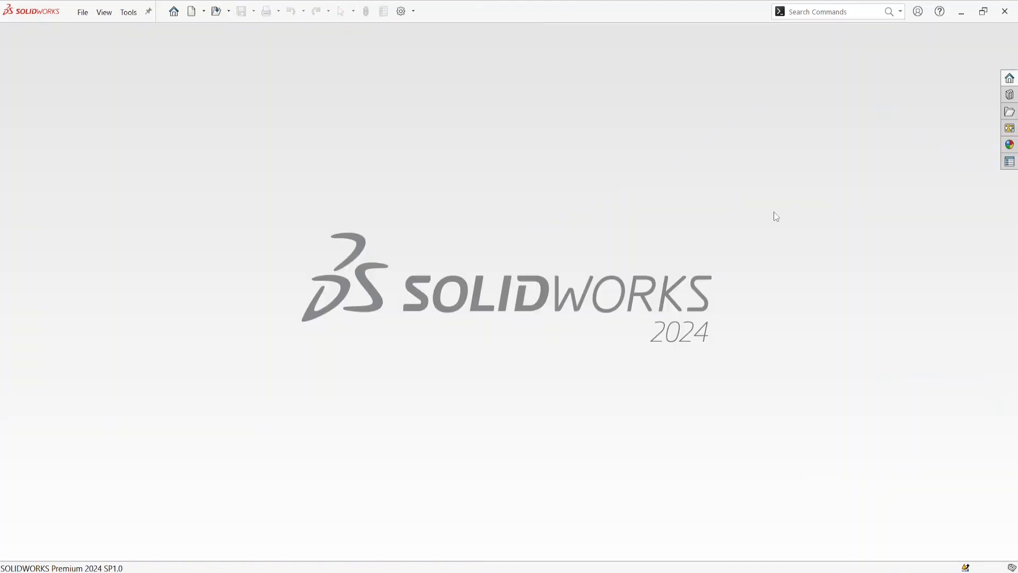
Check the WLDM EX3 drawing in the Word document, and create a new SOLIDWORKS part with MMGS (millimeter, gram, second) units
mouse_move(503, 572)
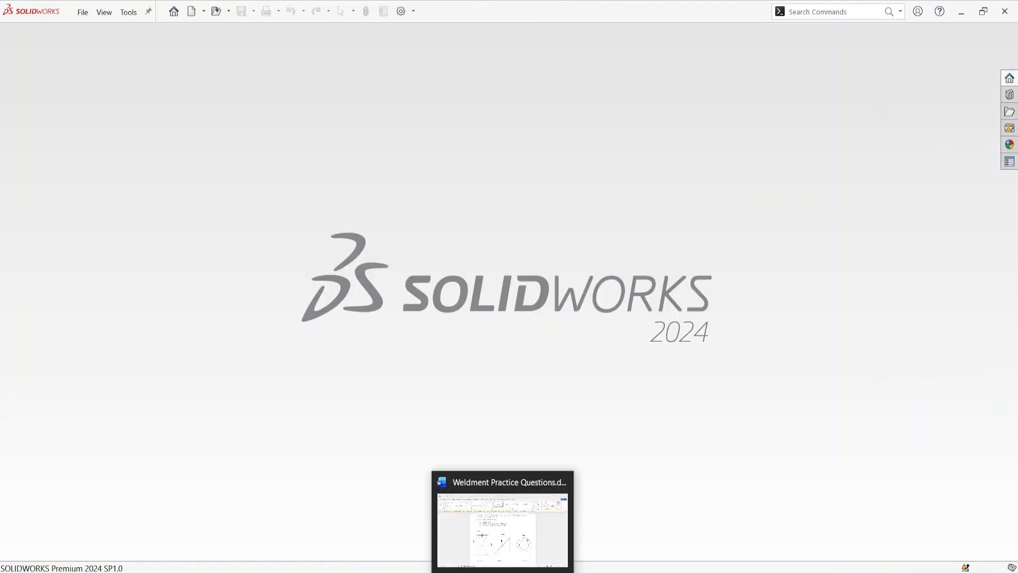
left_click(470, 572)
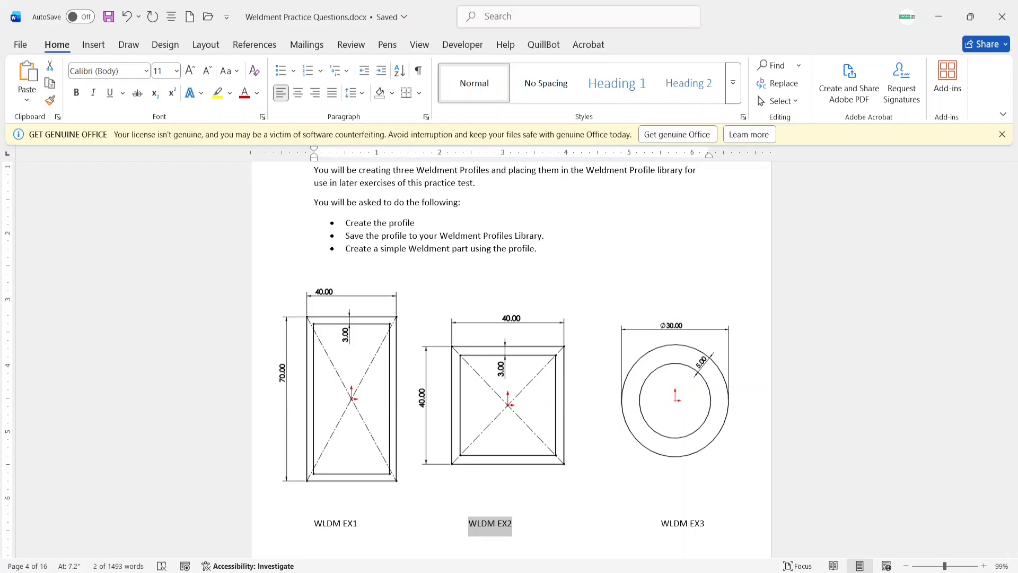
left_click(469, 572)
left_click(83, 12)
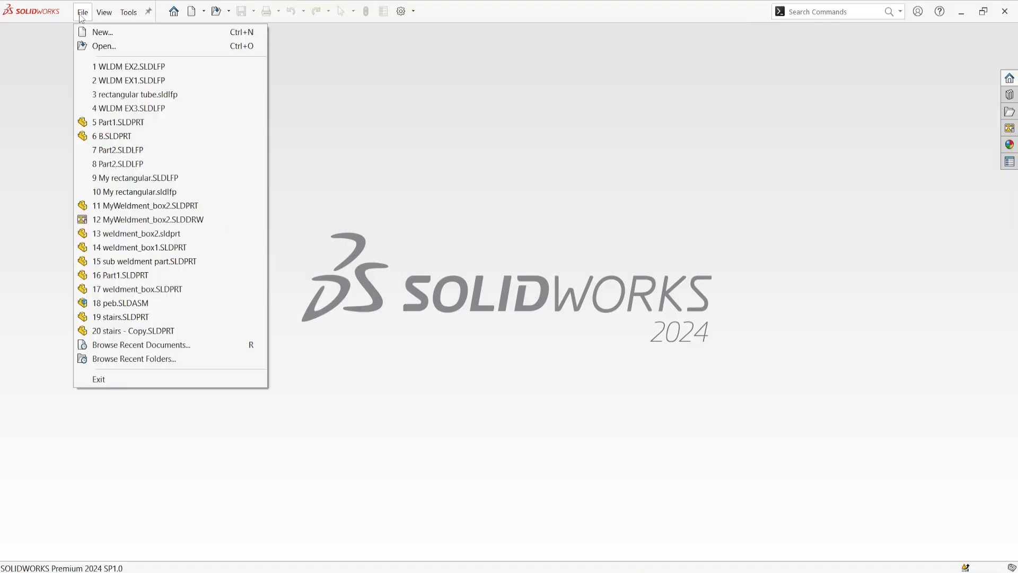
left_click(89, 33)
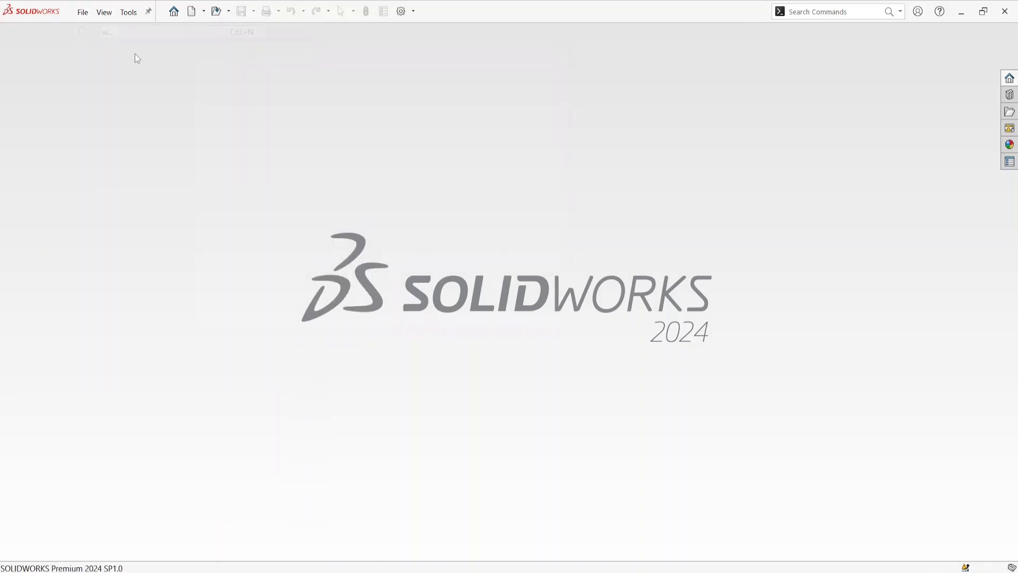
left_click(423, 313)
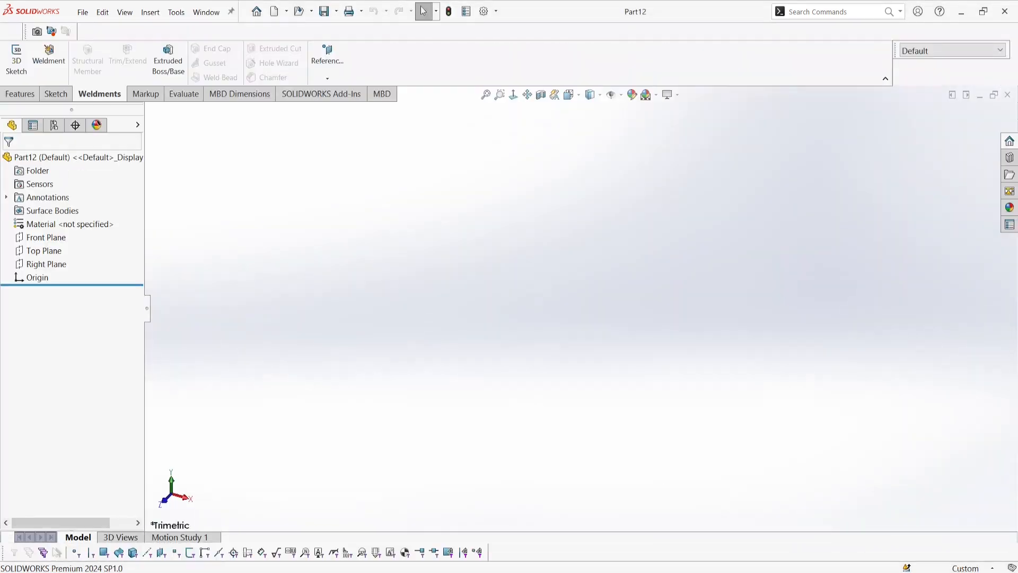
left_click(971, 568)
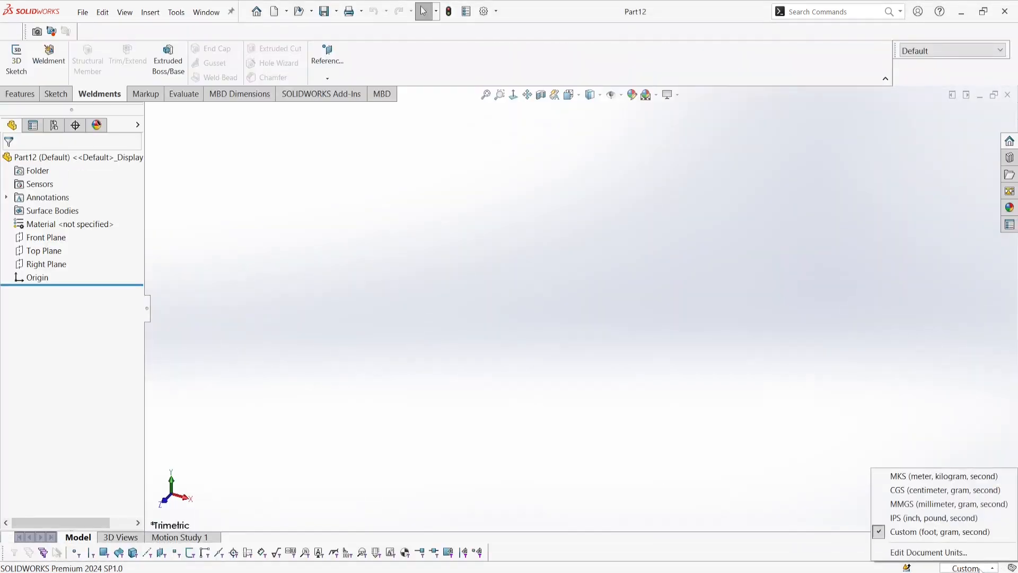
left_click(902, 504)
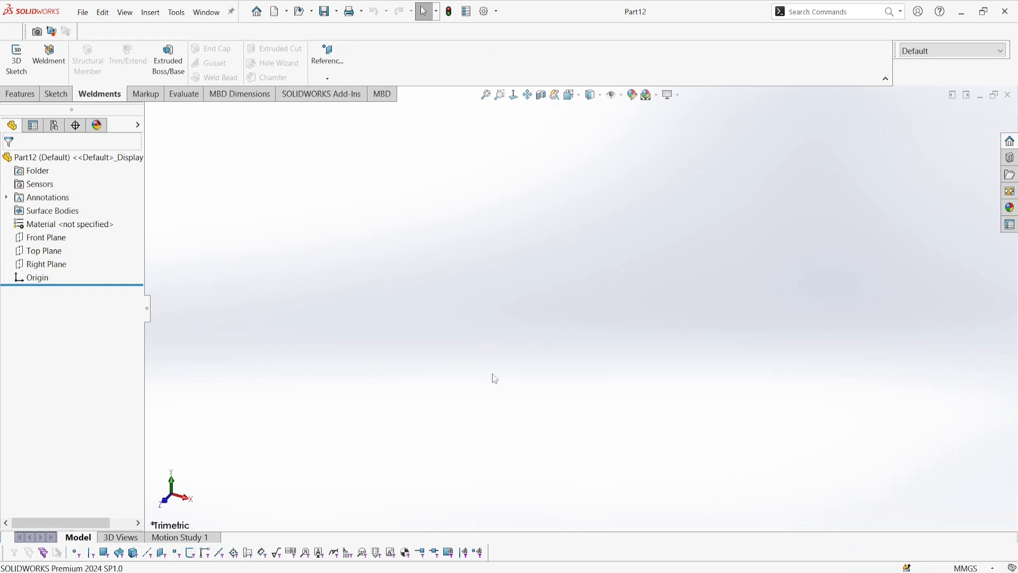
Start a sketch on the Top Plane and draw two concentric circles at the origin, with radii of about 88 mm and 71 mm
left_click(47, 252)
left_click(53, 230)
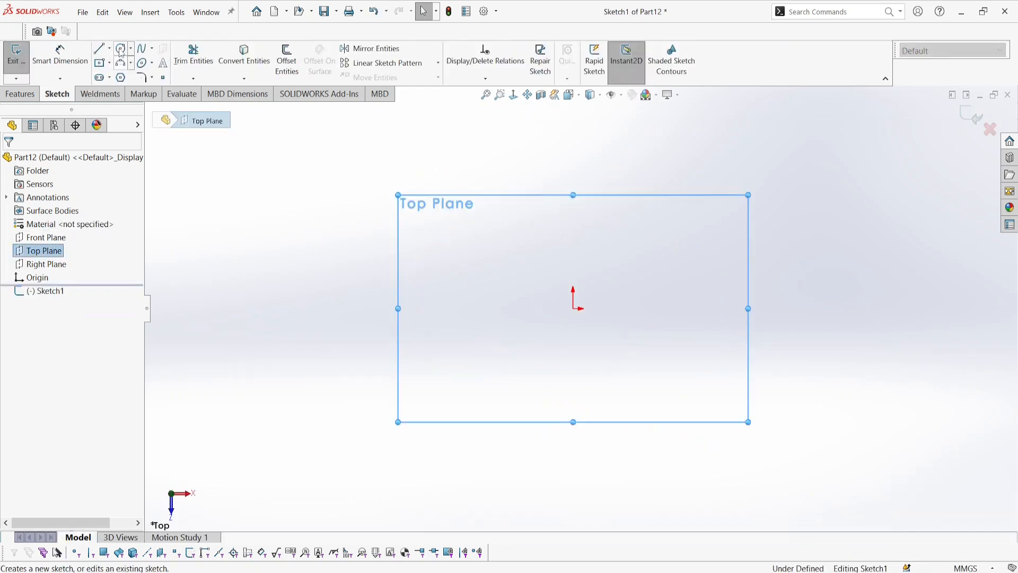
left_click(121, 49)
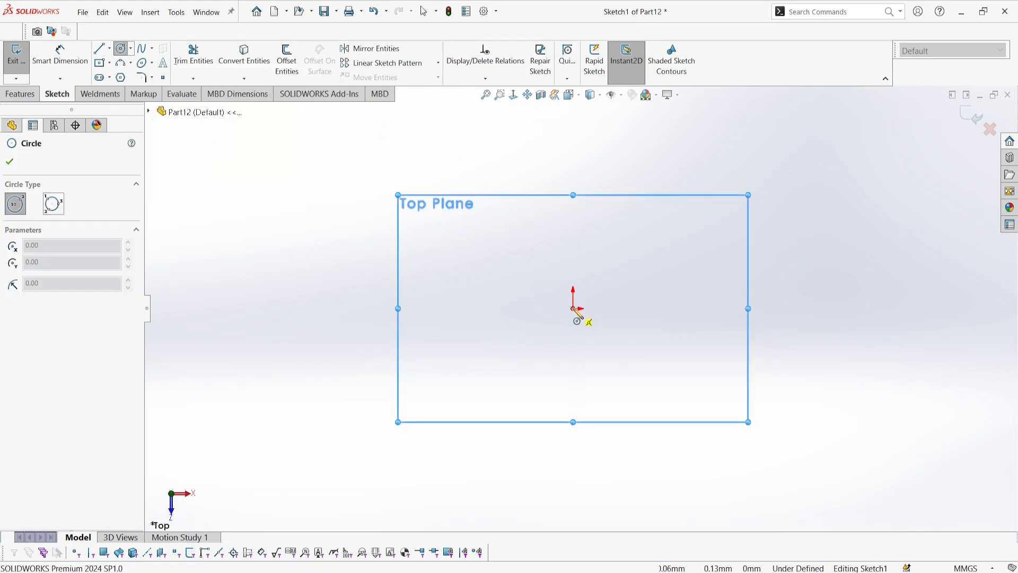
mouse_move(574, 308)
left_mouse_down()
mouse_move(664, 255)
mouse_move(700, 189)
left_mouse_up()
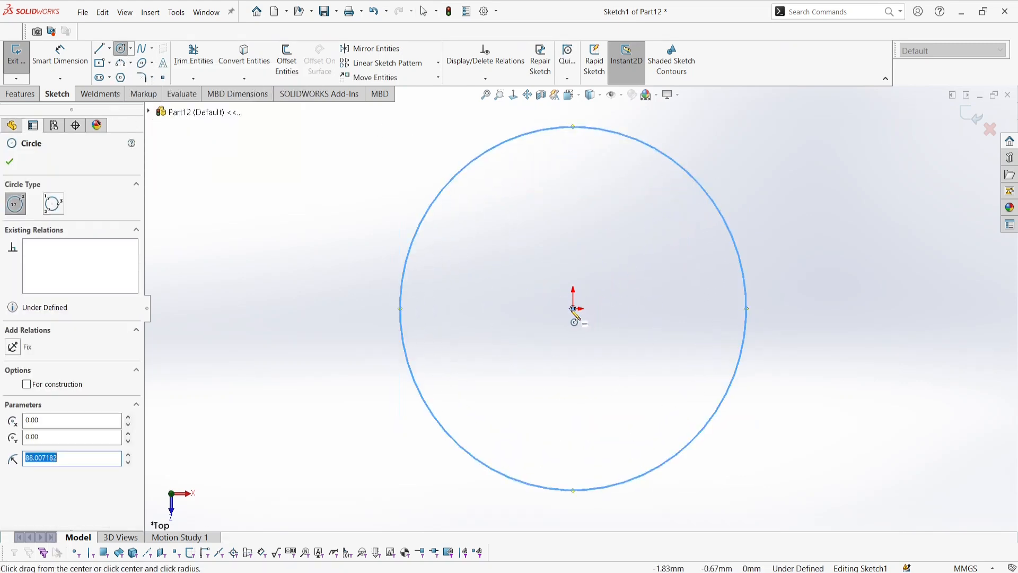
right_click_drag(573, 235, 574, 188)
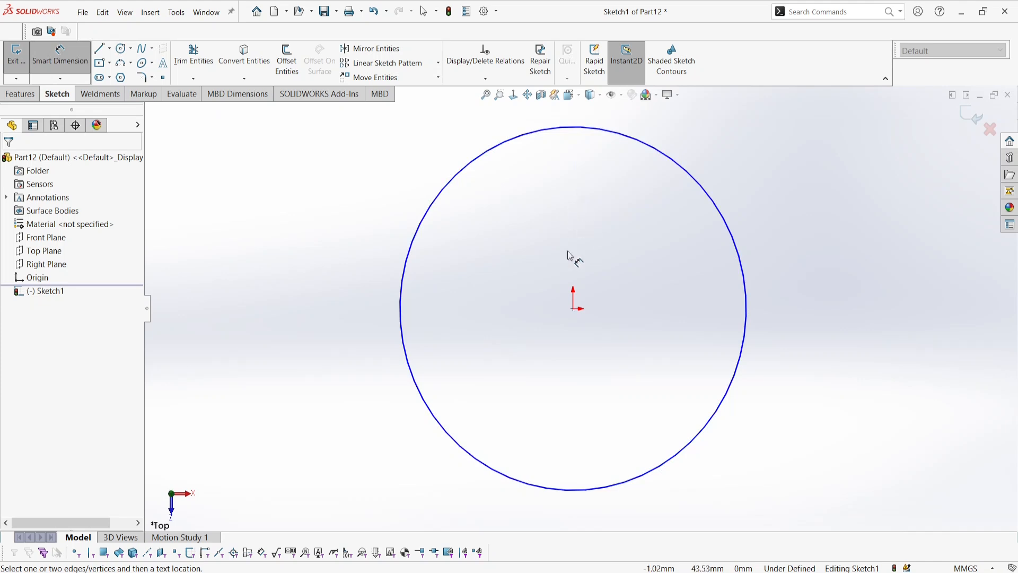
right_click_drag(531, 302, 583, 308)
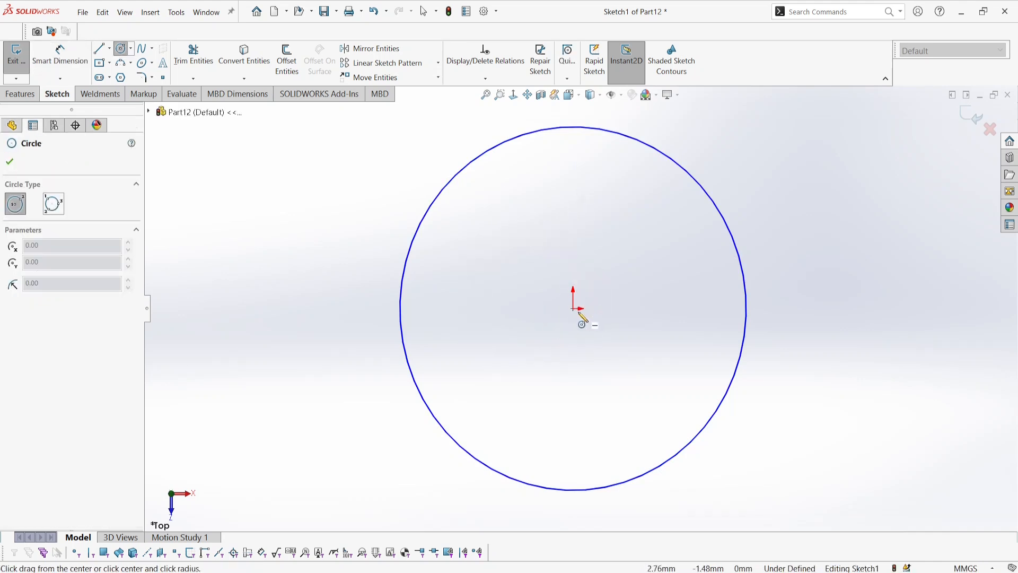
mouse_move(573, 308)
left_mouse_down()
mouse_move(598, 220)
mouse_move(586, 164)
left_mouse_up()
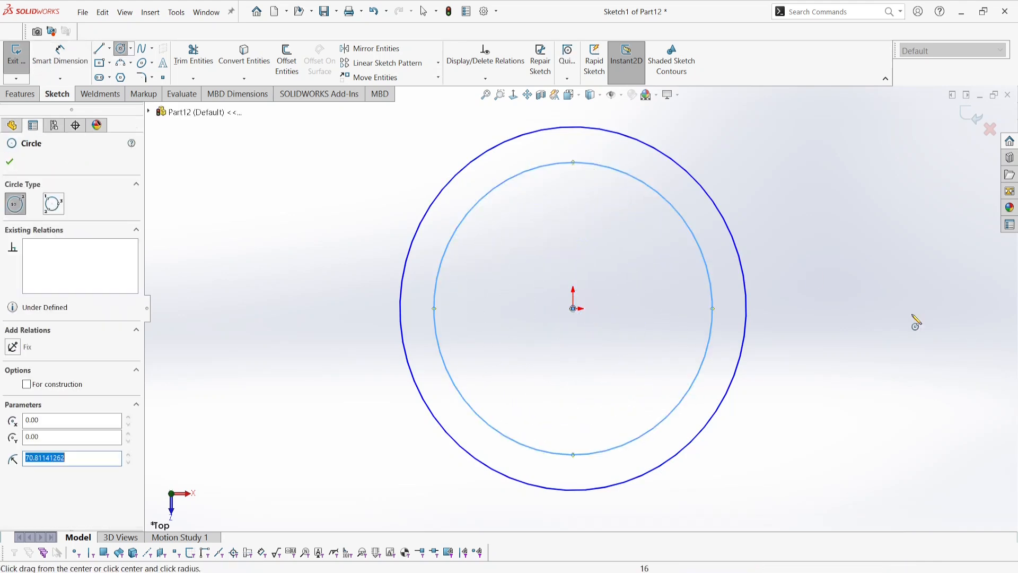
Dimension the radial gap between the two circles at 5 mm
right_click_drag(882, 304, 882, 245)
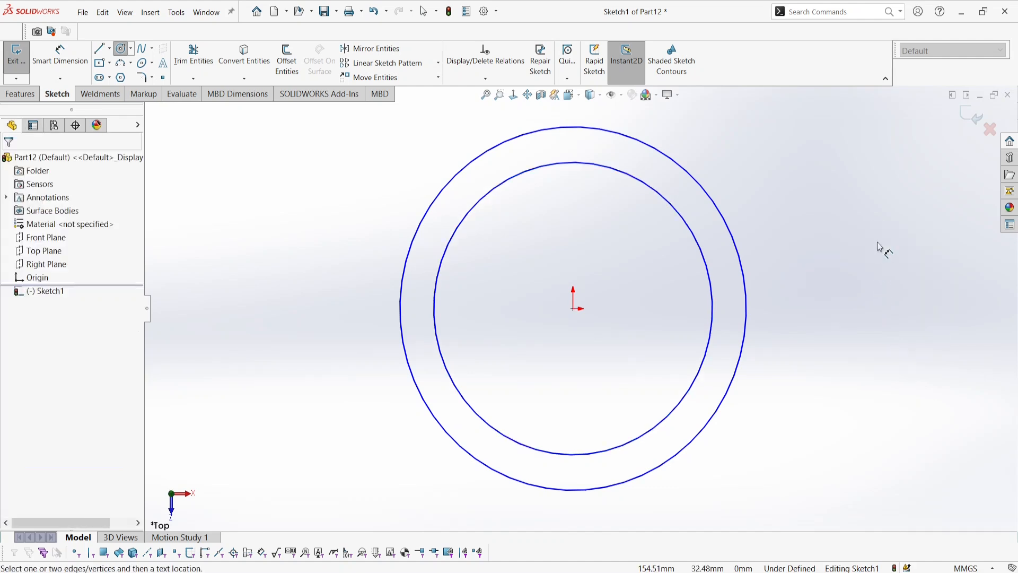
left_click(651, 190)
left_click(674, 170)
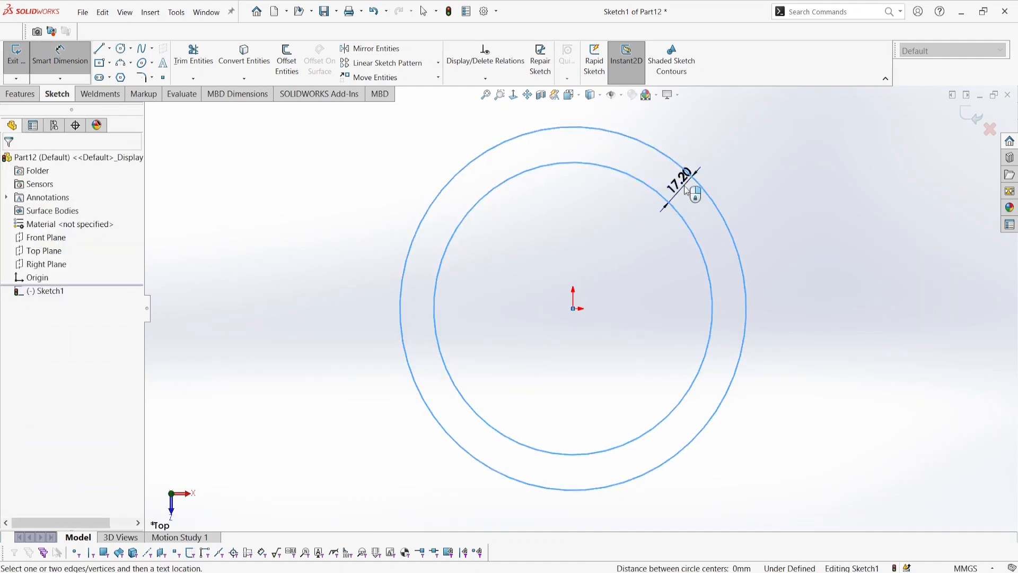
left_click(686, 190)
type("5")
key("Return")
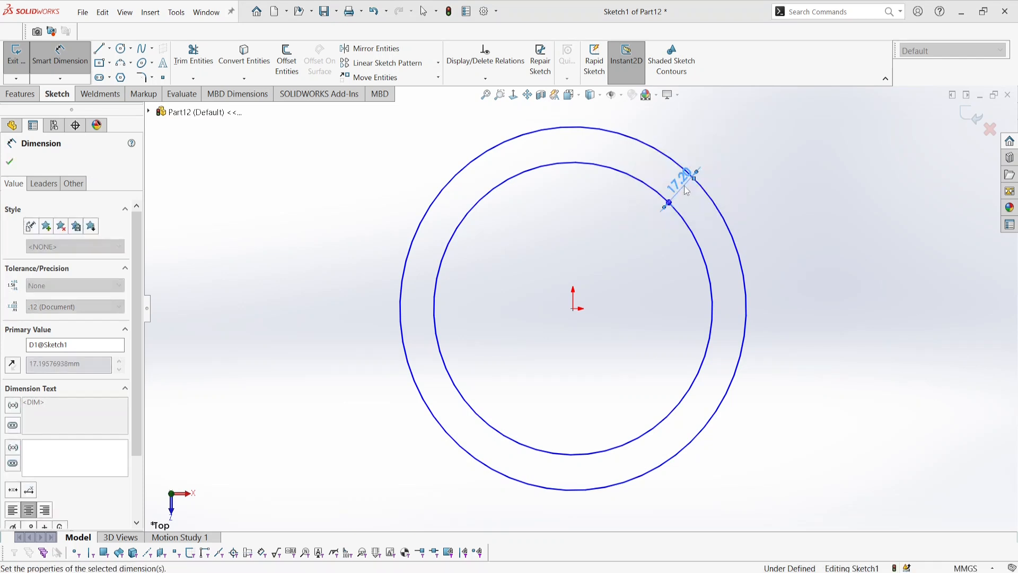
Dimension the outer circle's diameter at 30 mm and move that dimension closer to the circle
left_click(594, 153)
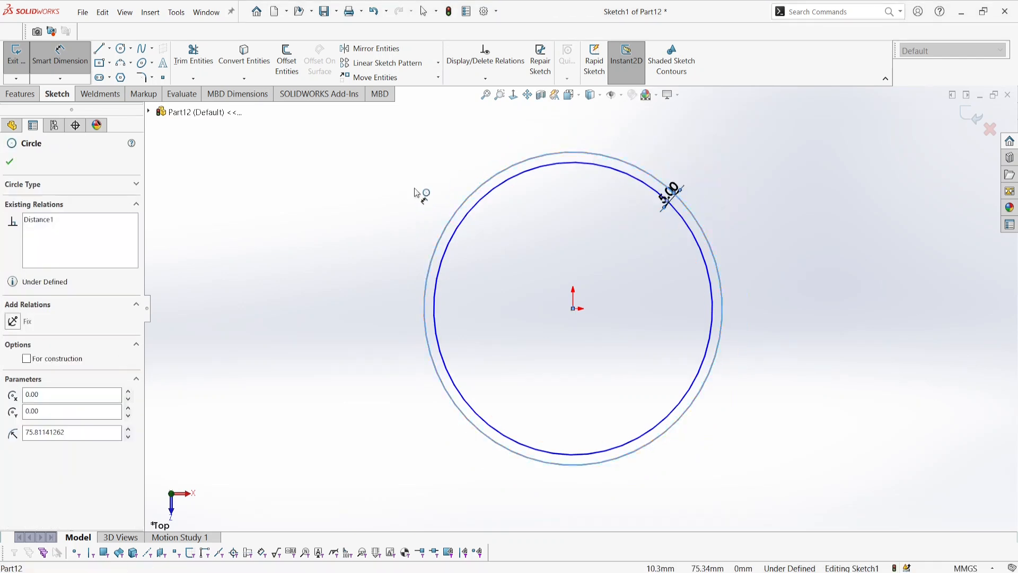
left_click(379, 248)
type("150")
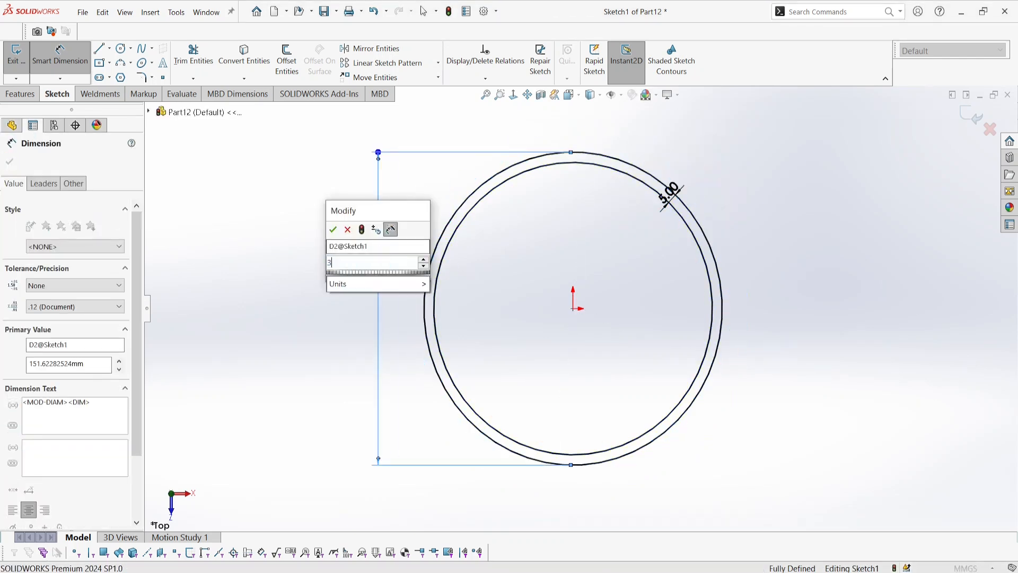
key("Return")
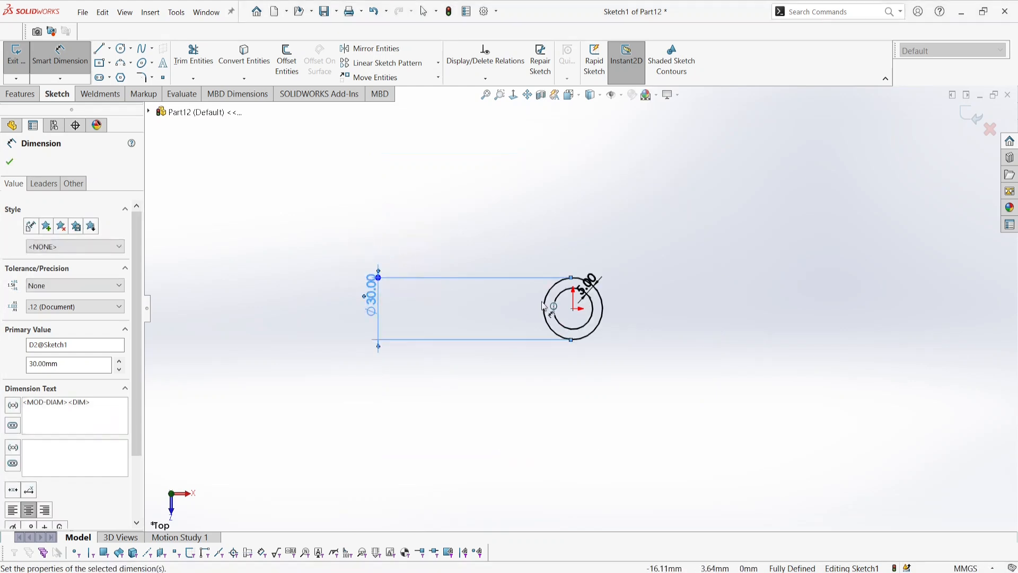
scroll(532, 298, "down", 5)
scroll(323, 316, "up", 3)
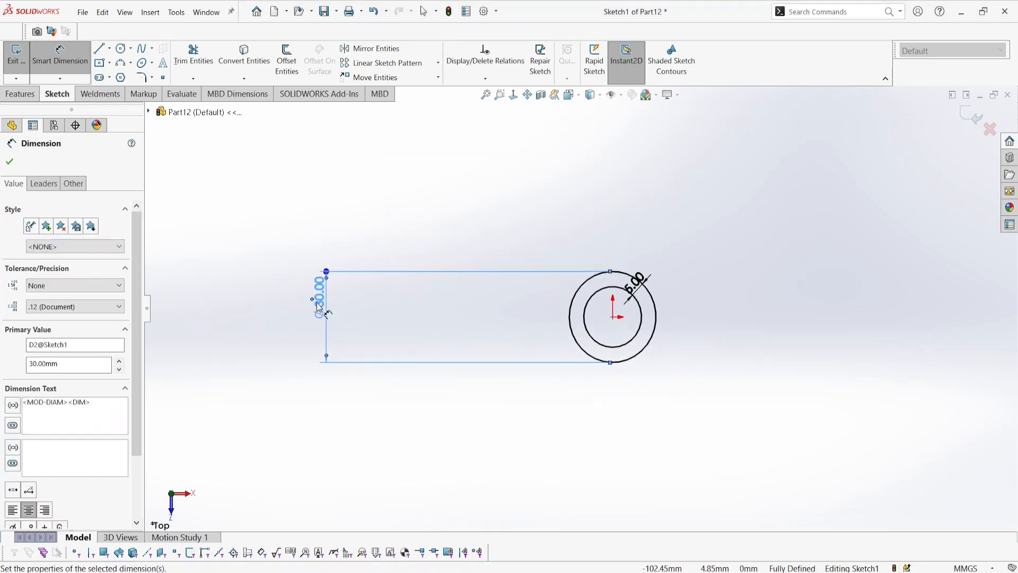
left_click_drag(320, 304, 537, 298)
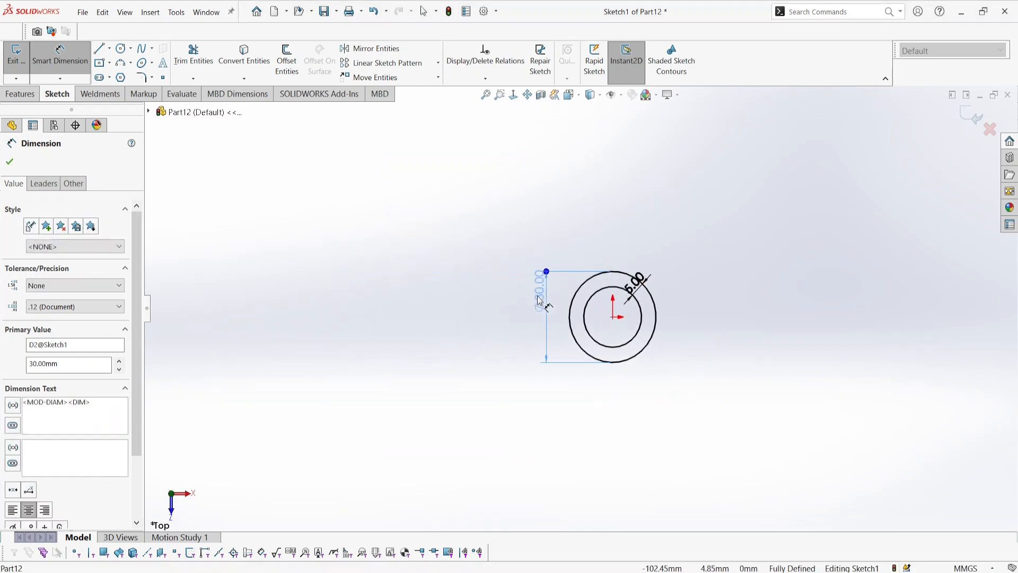
left_click(13, 166)
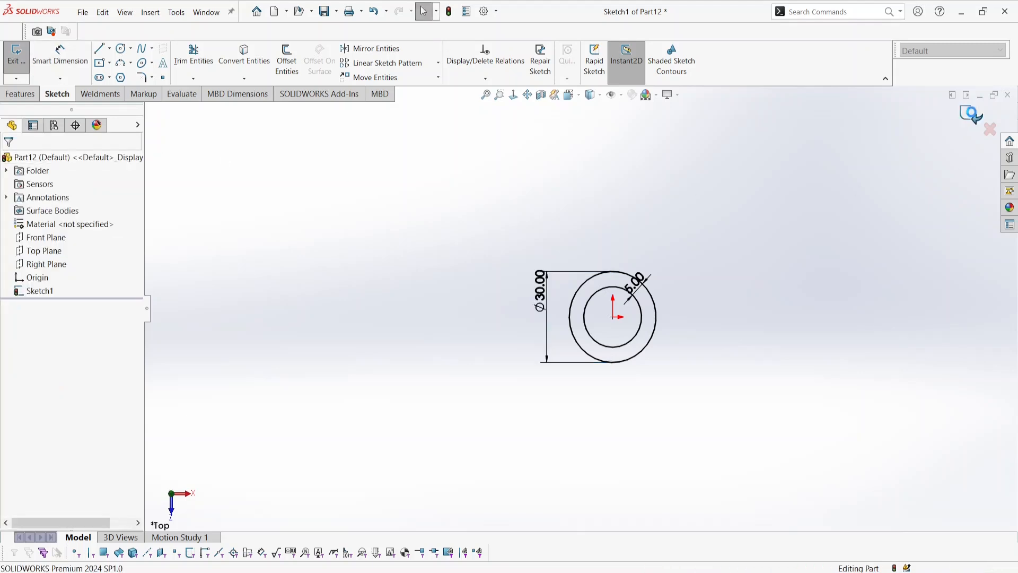
Switch to the Weldment Practice Questions document in Word, copy the WLDM EX3 profile label and return to SOLIDWORKS
mouse_move(510, 571)
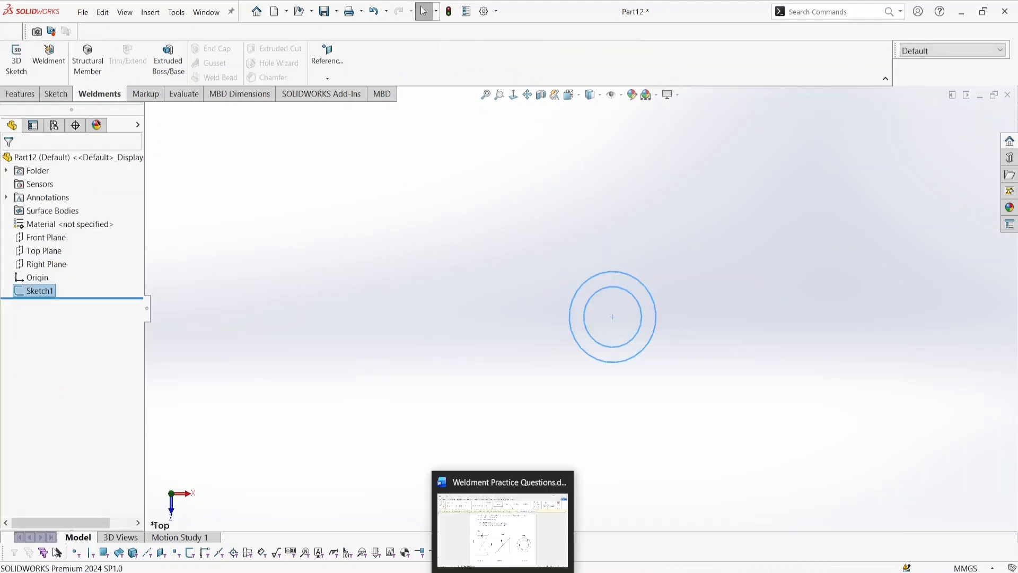
left_click(504, 514)
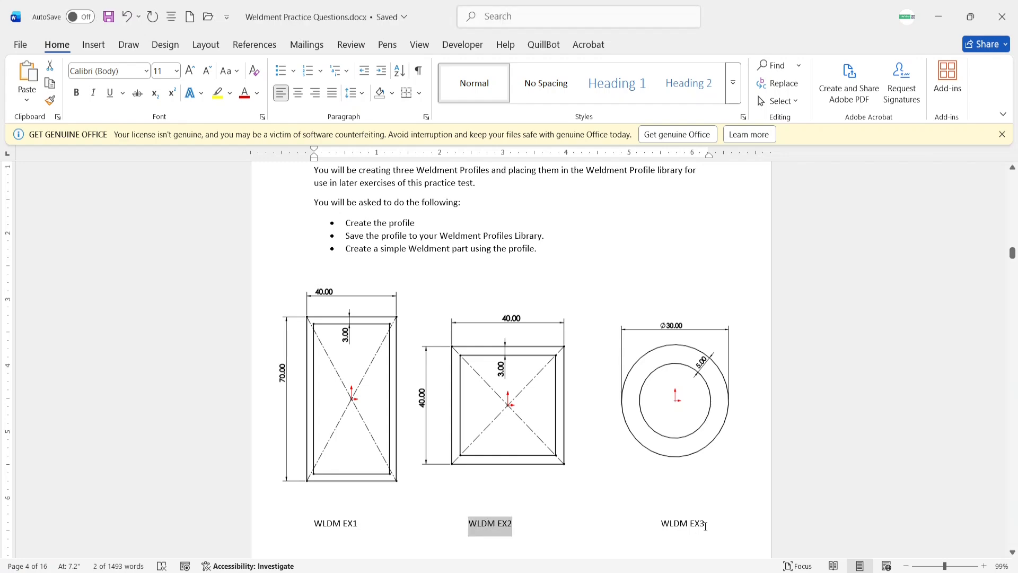
left_click(705, 524)
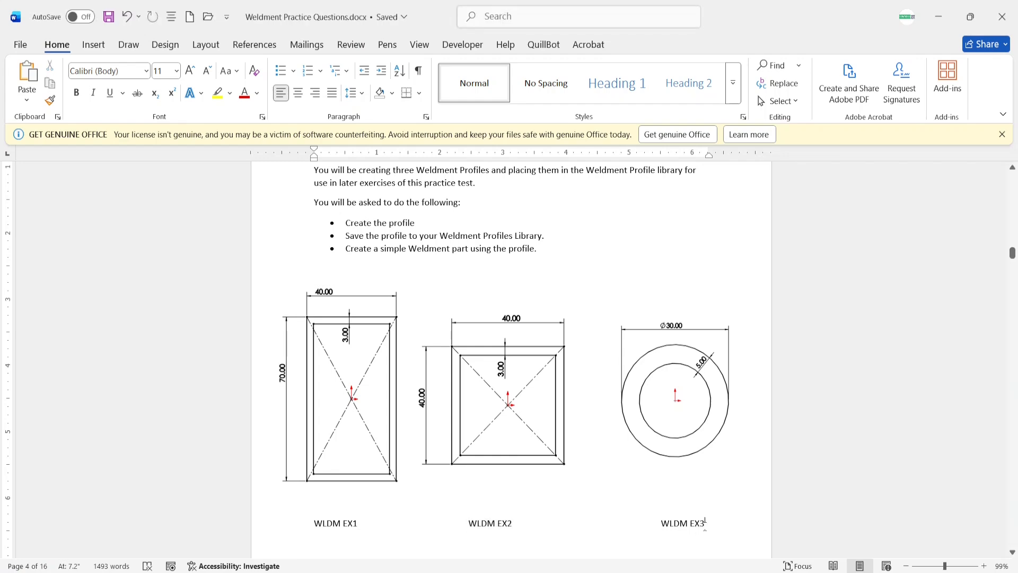
right_click(676, 522)
left_click(706, 298)
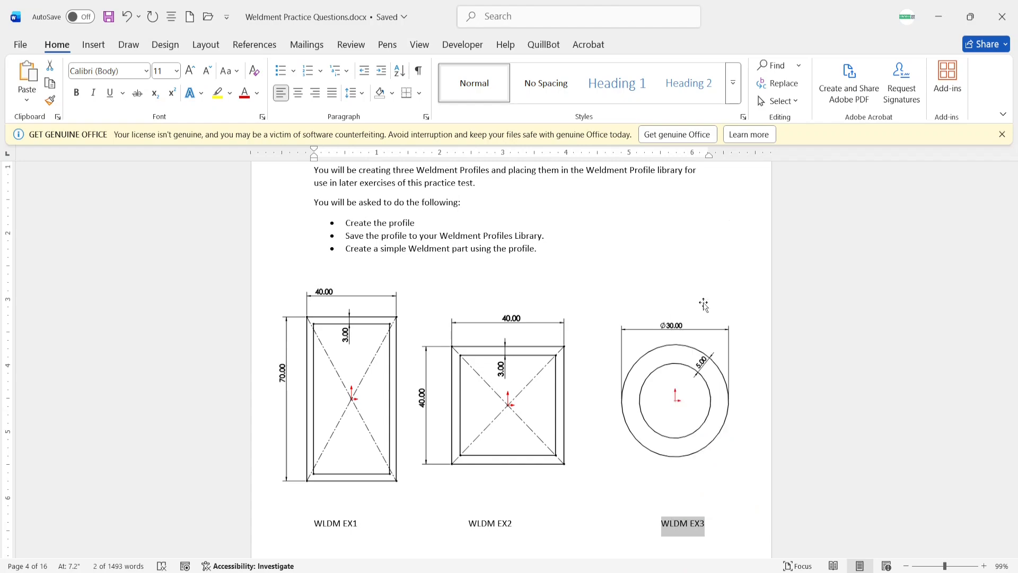
left_click(535, 541)
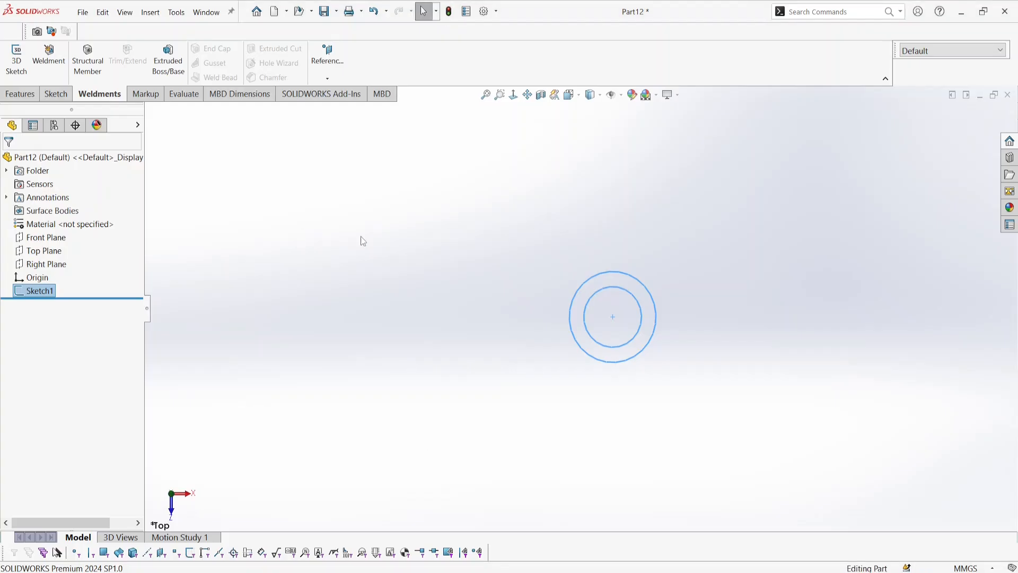
Save the part on the Desktop as a Lib Feat Part (*.sldlfp) named WLDM EX3
left_click(82, 12)
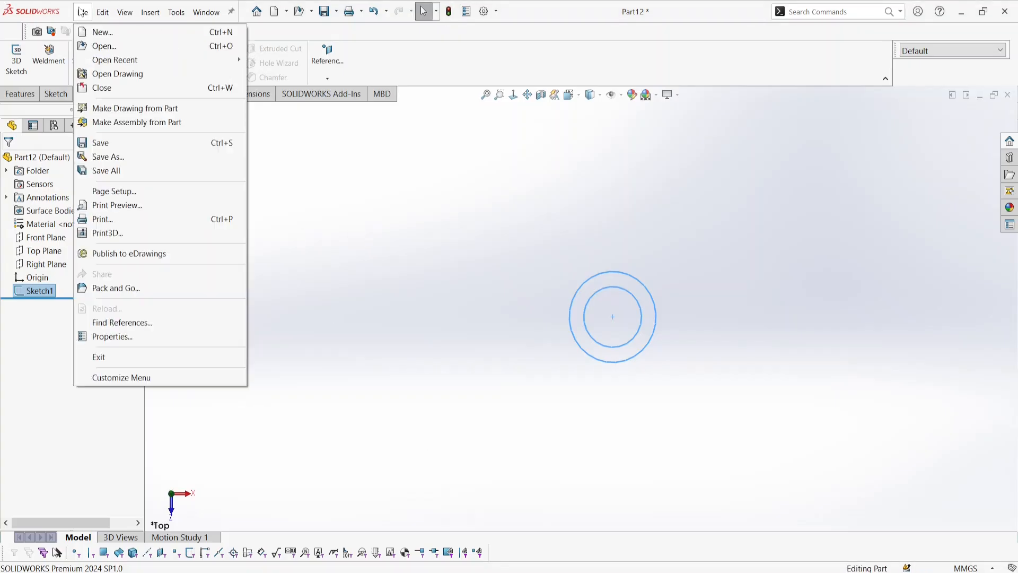
left_click(106, 156)
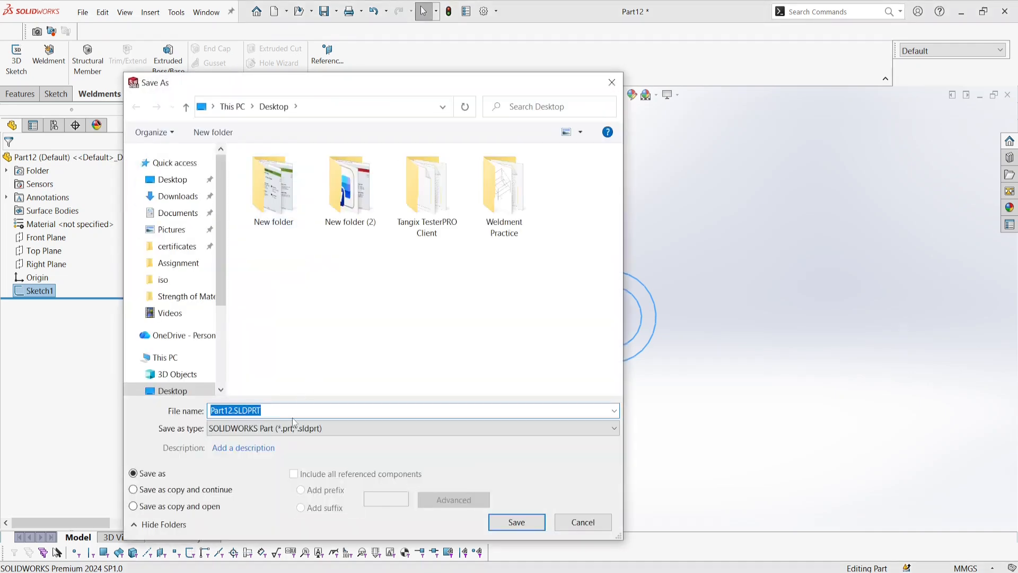
left_click(294, 428)
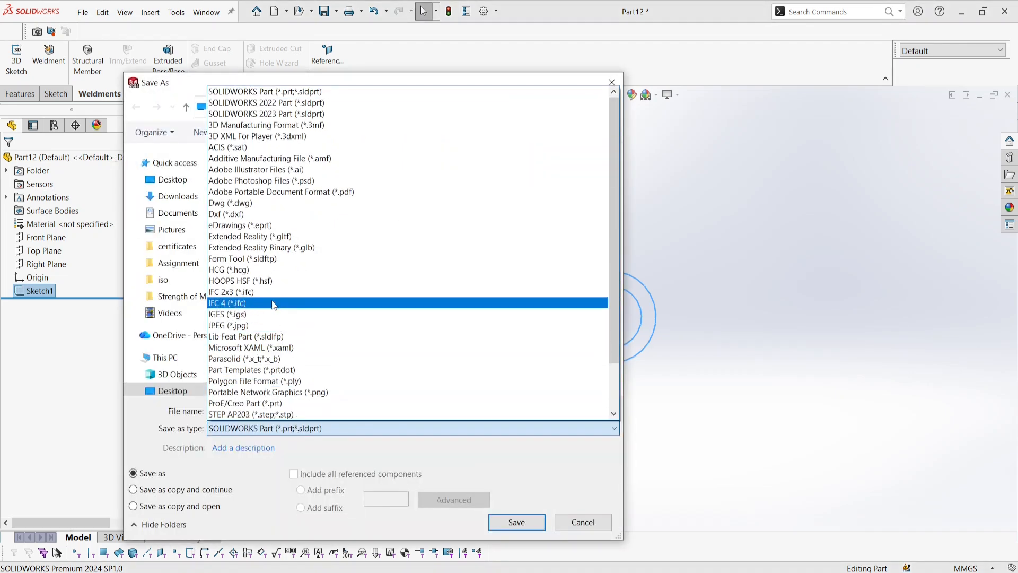
left_click(263, 336)
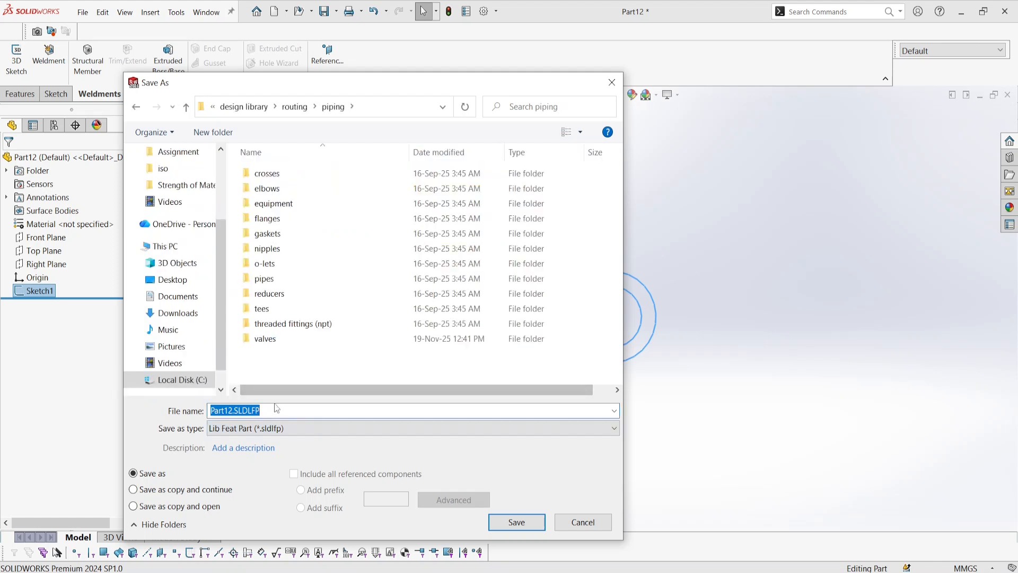
scroll(175, 212, "up", 3)
left_click(177, 184)
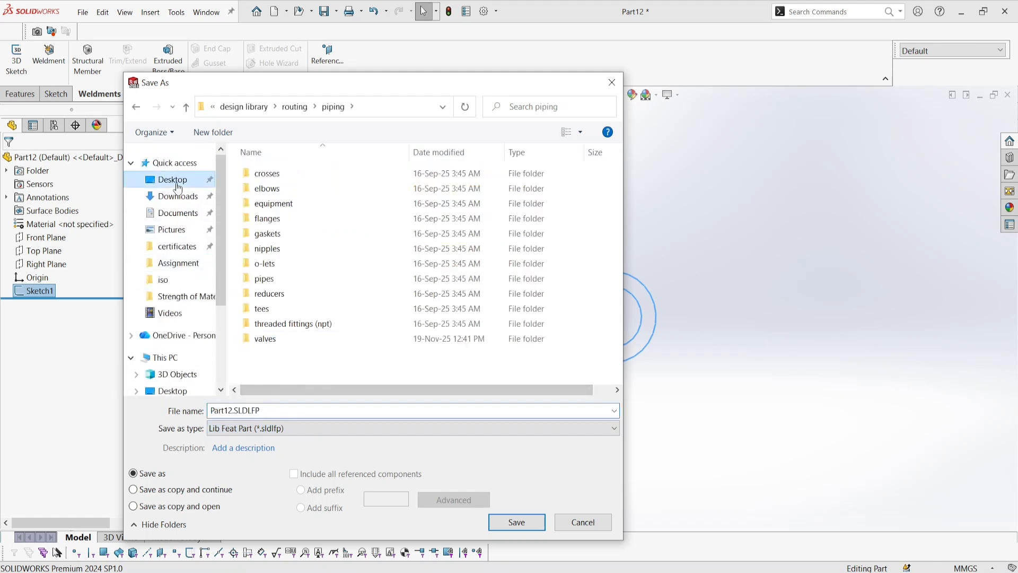
double_click(285, 415)
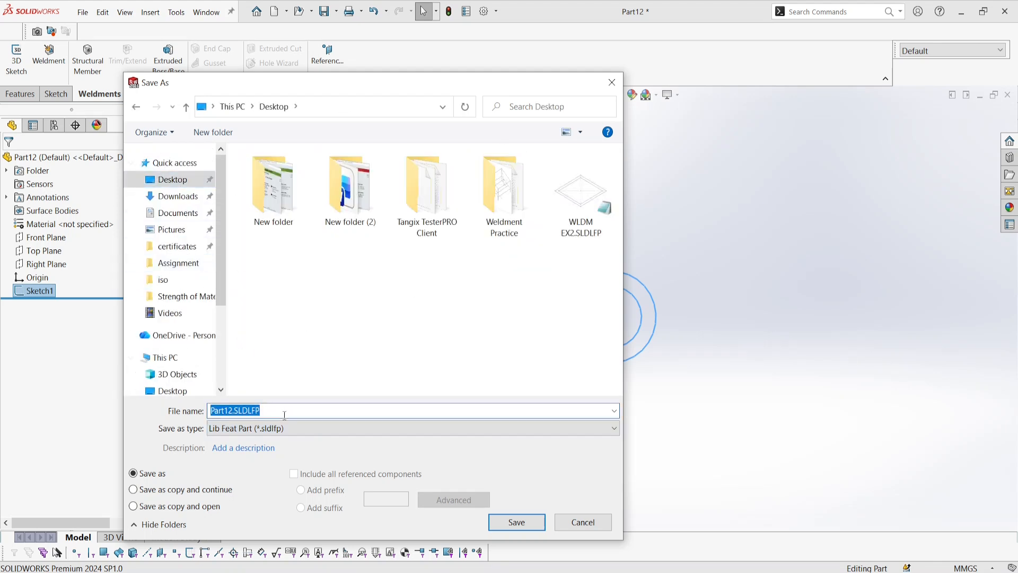
key("BackSpace")
type("WLDM EX3")
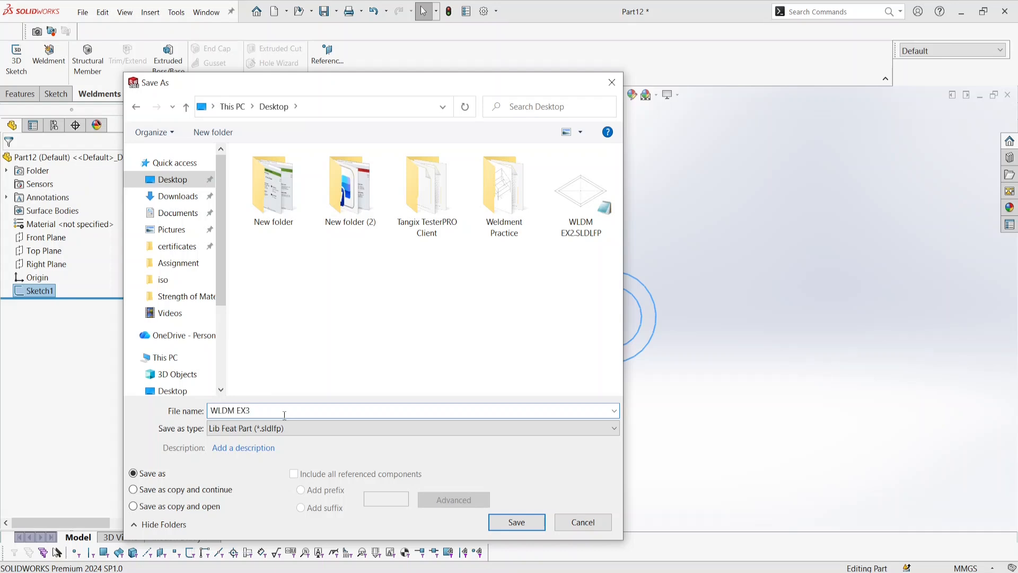
left_click(510, 525)
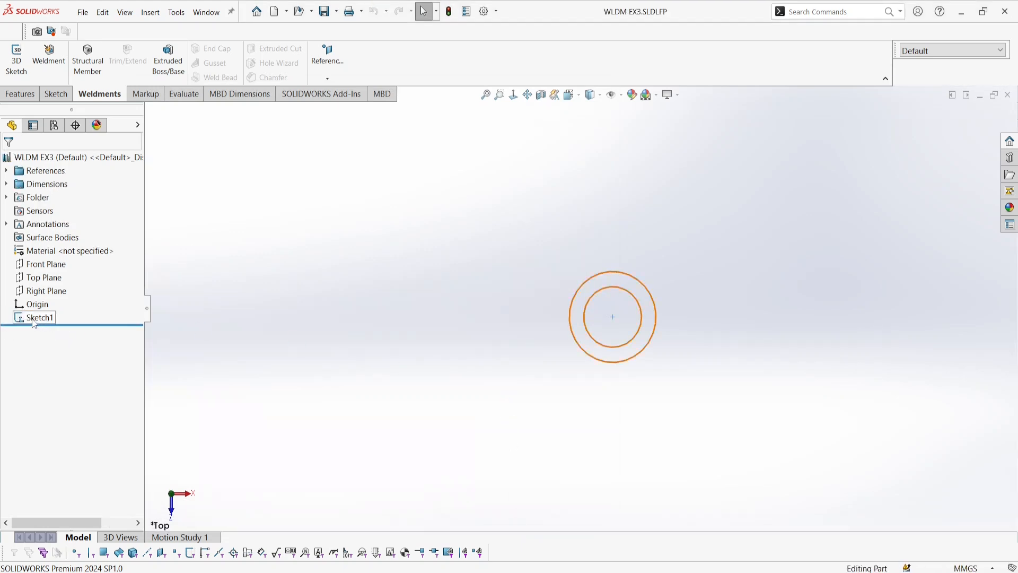
Close the saved WLDM EX3 library part and switch to the weldment profiles folder in File Explorer
scroll(764, 298, "down", 2)
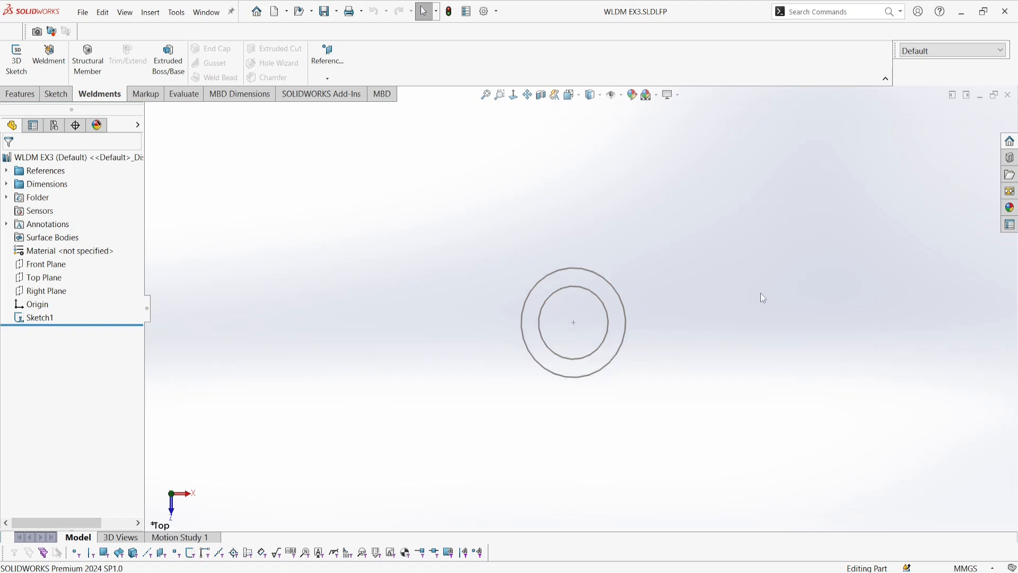
left_click(1009, 95)
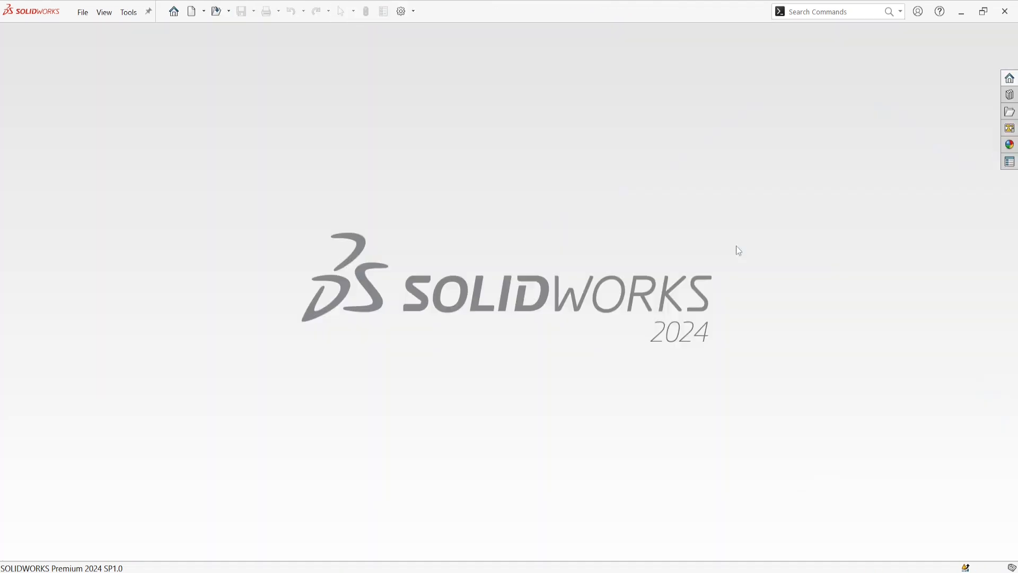
left_click(960, 15)
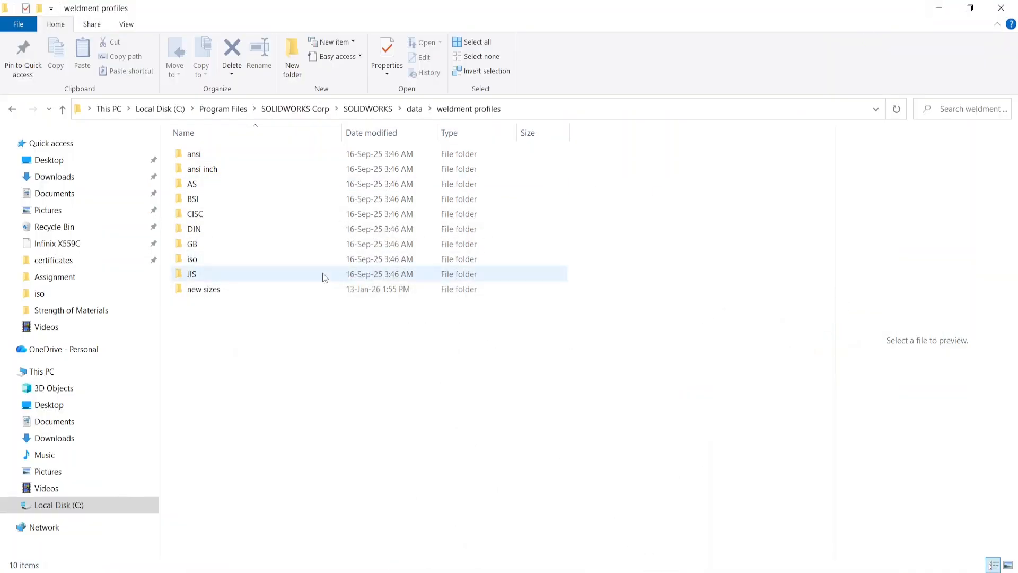
Move WLDM EX2.SLDLFP and WLDM EX3.SLDLFP from the Desktop into the new sizes folder, granting administrator permission for both files
left_click(969, 8)
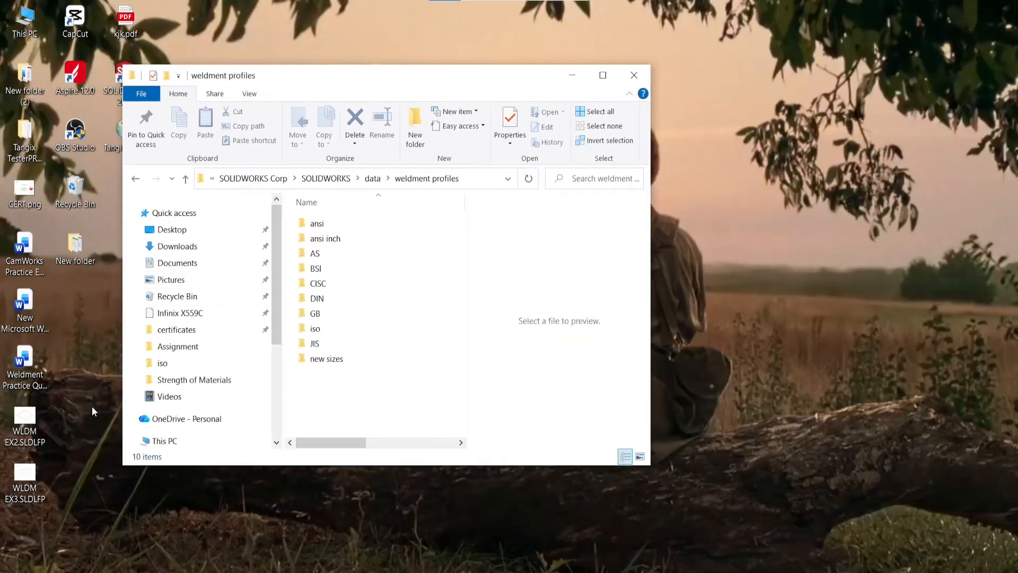
left_click_drag(62, 426, 16, 479)
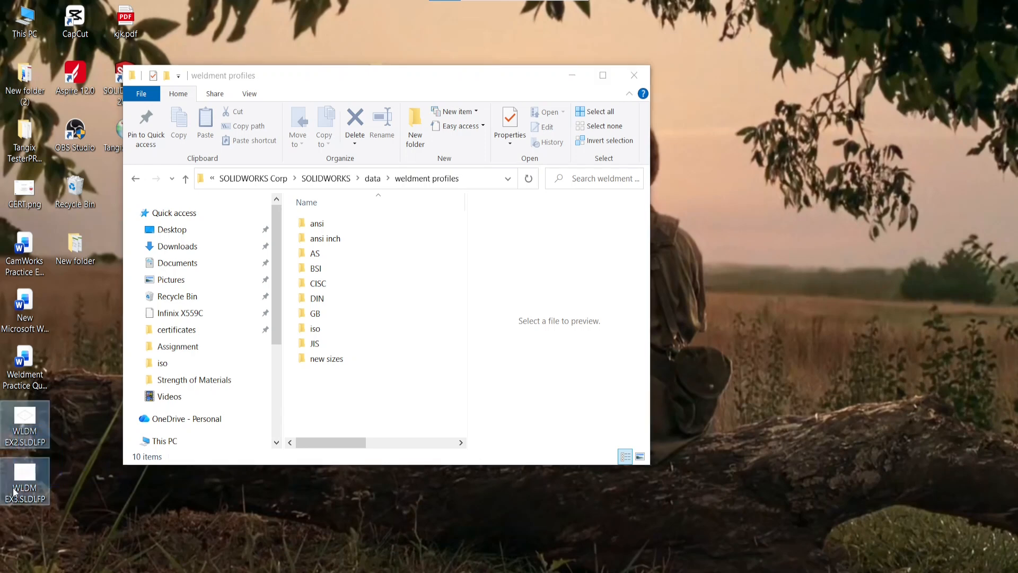
right_click(16, 430)
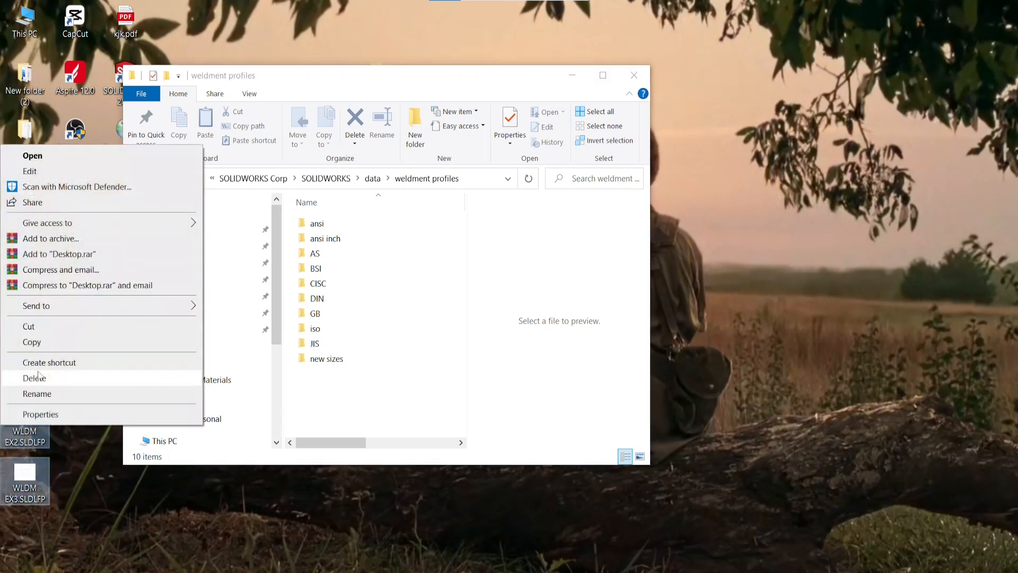
left_click(51, 326)
left_click(328, 360)
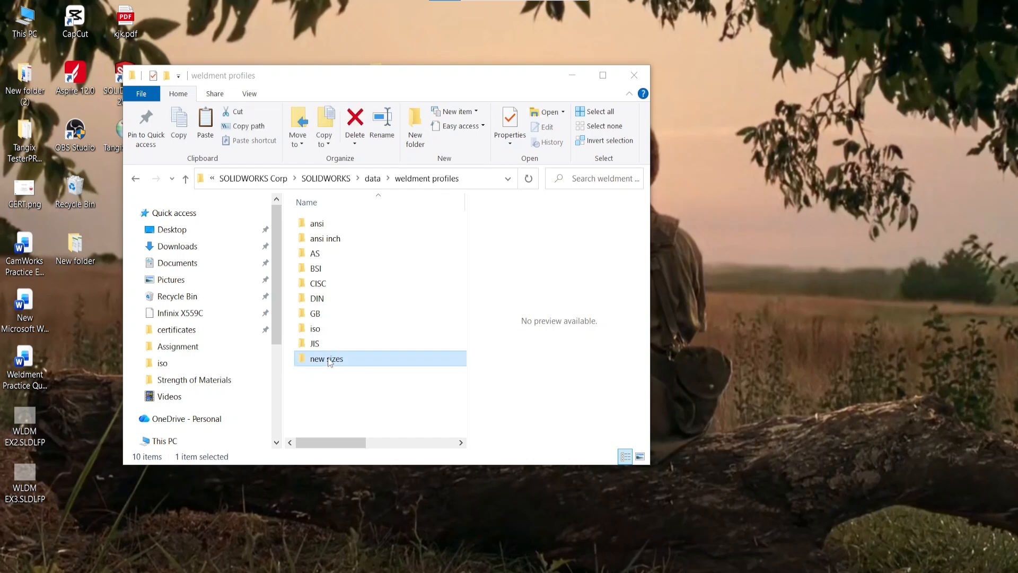
double_click(329, 360)
double_click(275, 75)
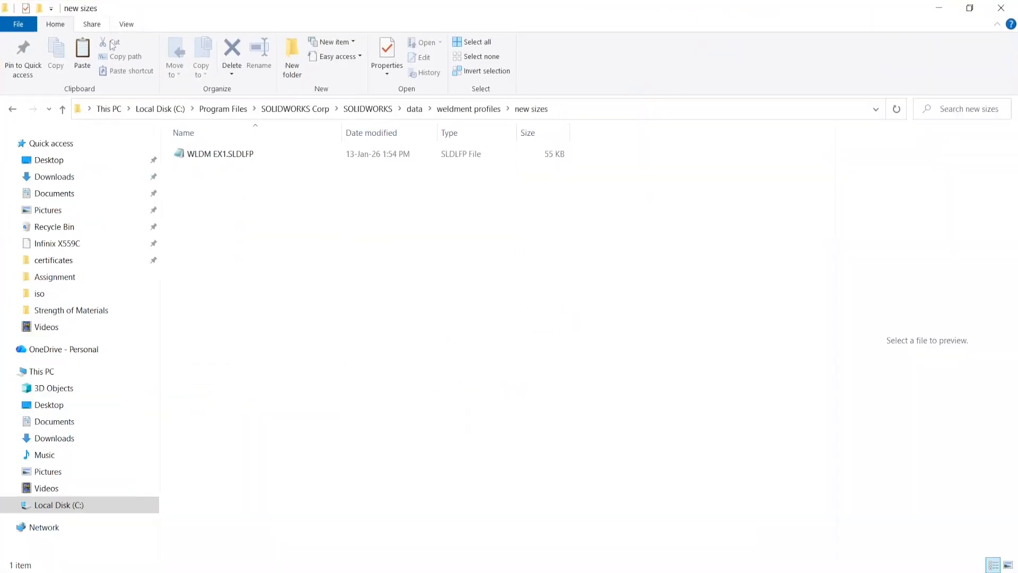
left_click(85, 54)
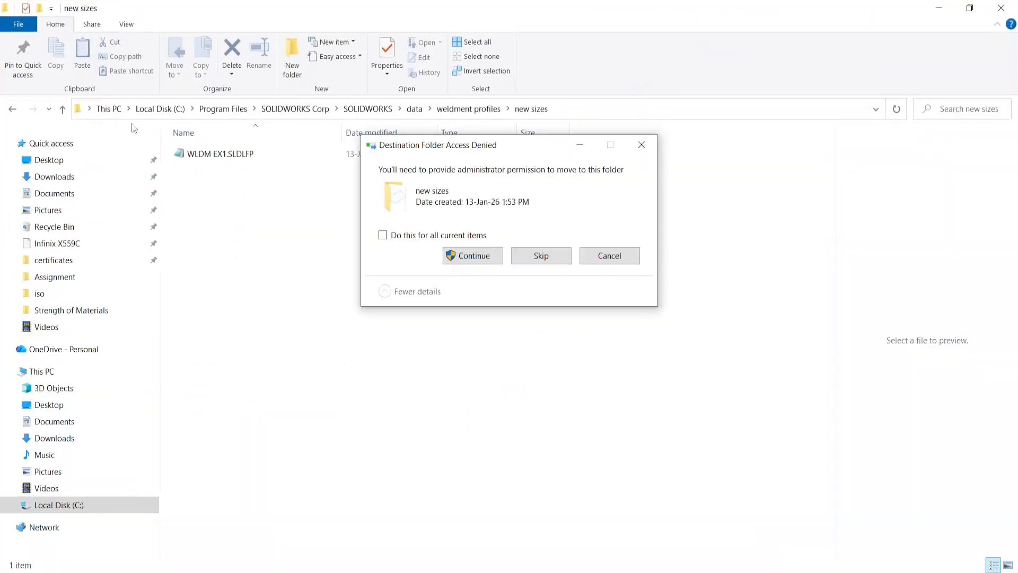
left_click(475, 261)
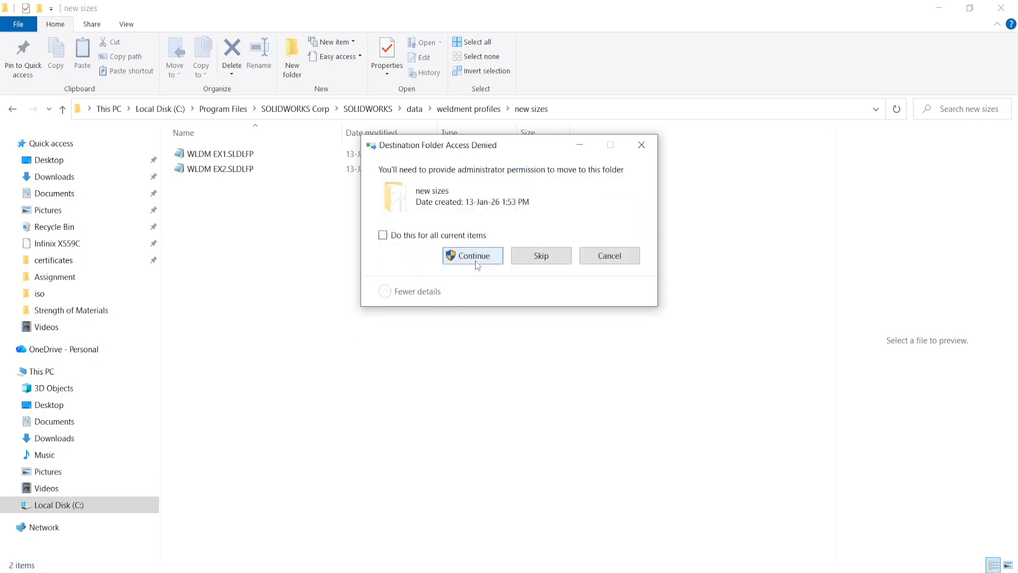
left_click(476, 260)
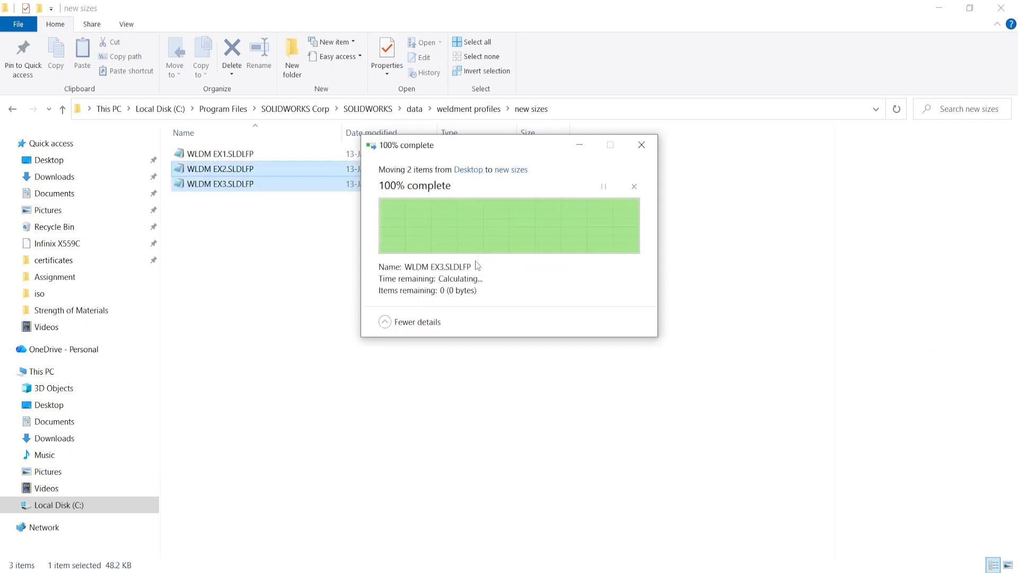
Reopen the new sizes folder from weldment profiles and preview the WLDM EX1, EX2 and EX3 files in turn
left_click(421, 225)
left_click(467, 109)
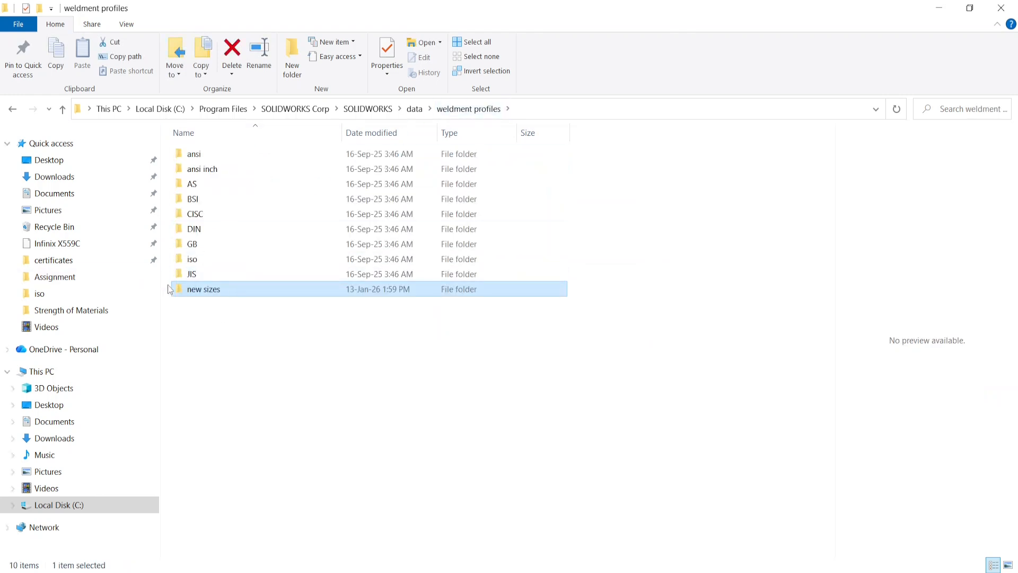
double_click(247, 291)
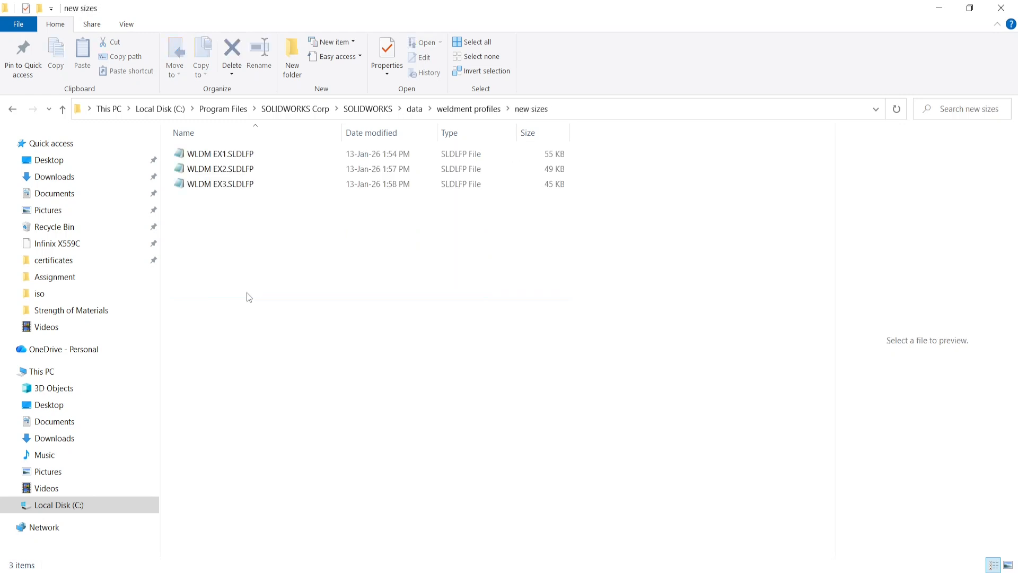
left_click(251, 155)
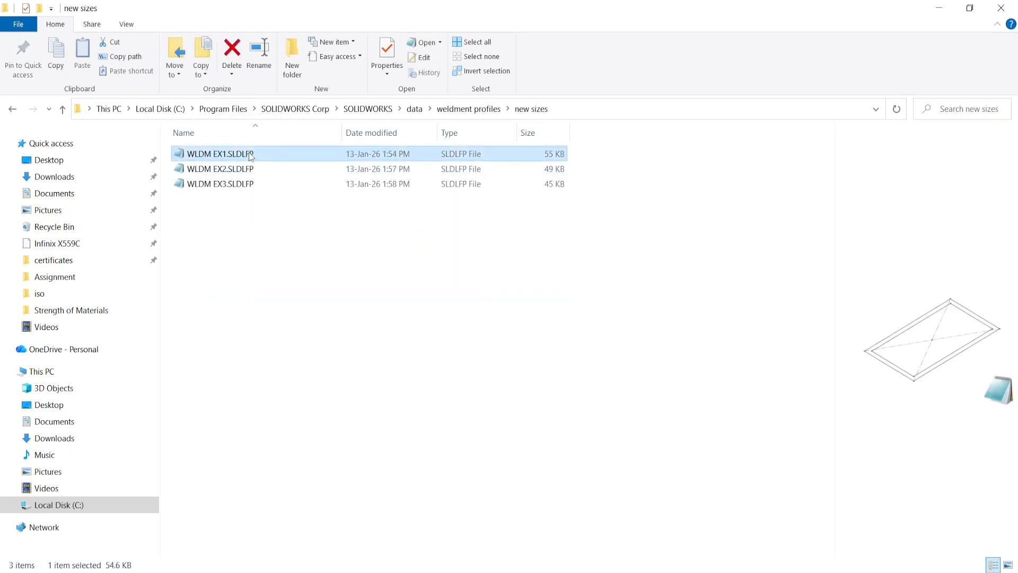
left_click(366, 168)
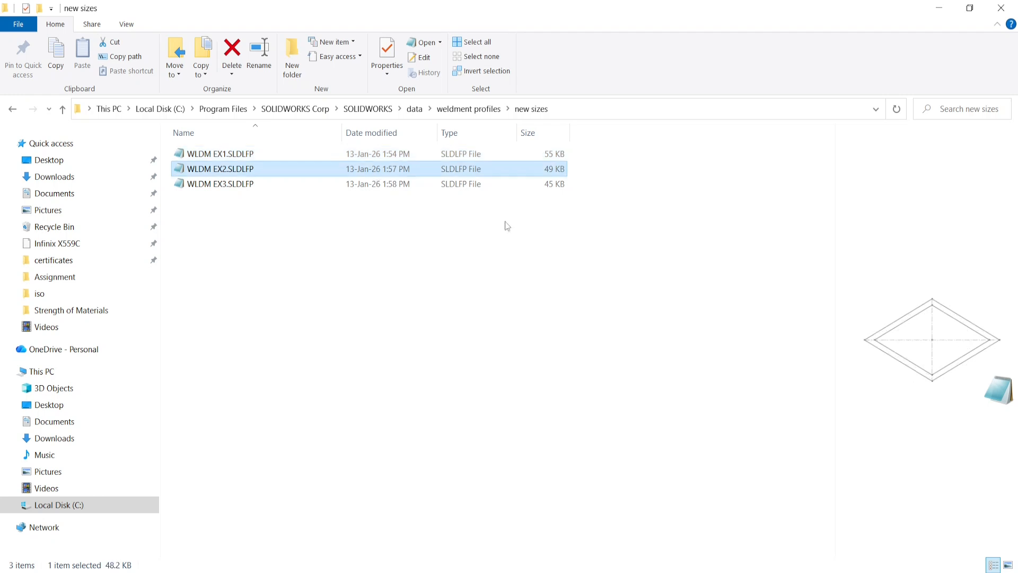
left_click(259, 184)
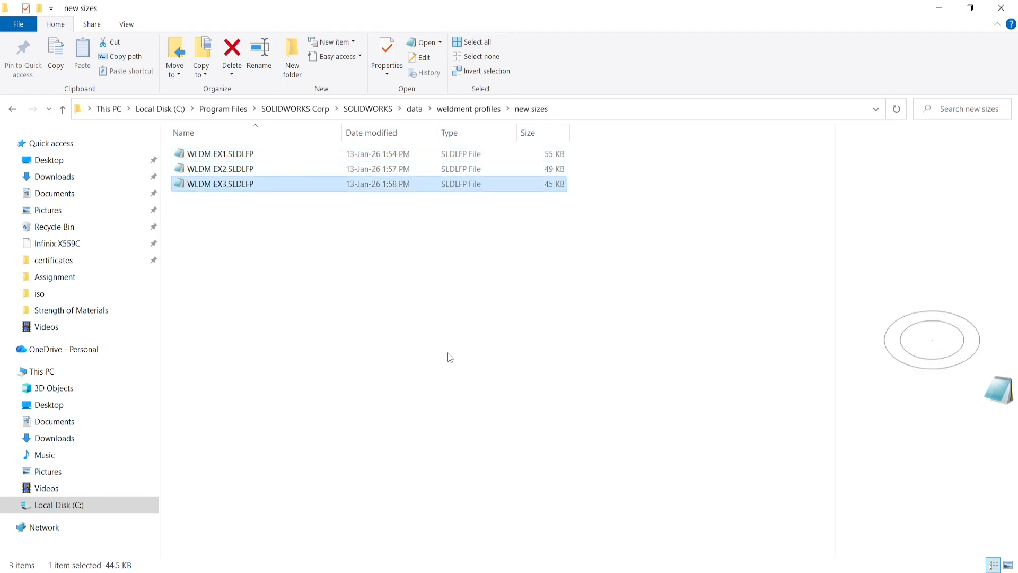
left_click(421, 357)
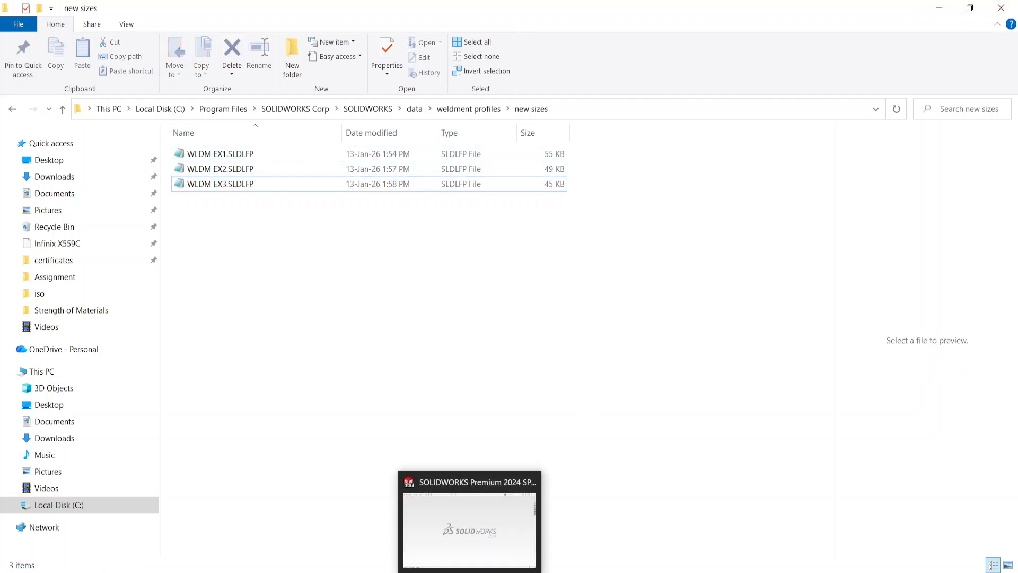
Switch to SOLIDWORKS, create a new part, and set its units to MMGS (millimeter, gram, second)
left_click(470, 571)
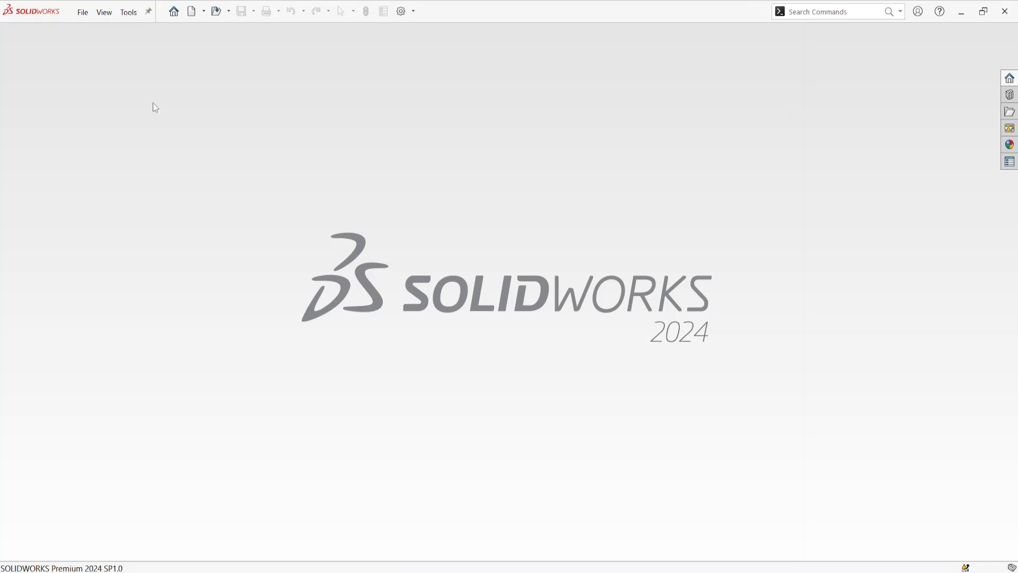
left_click(82, 12)
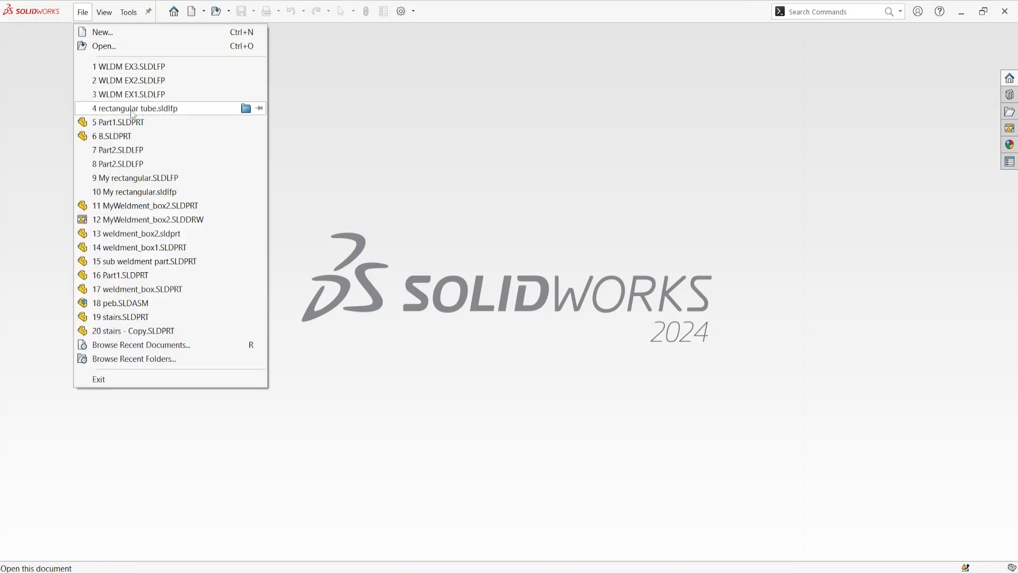
left_click(121, 34)
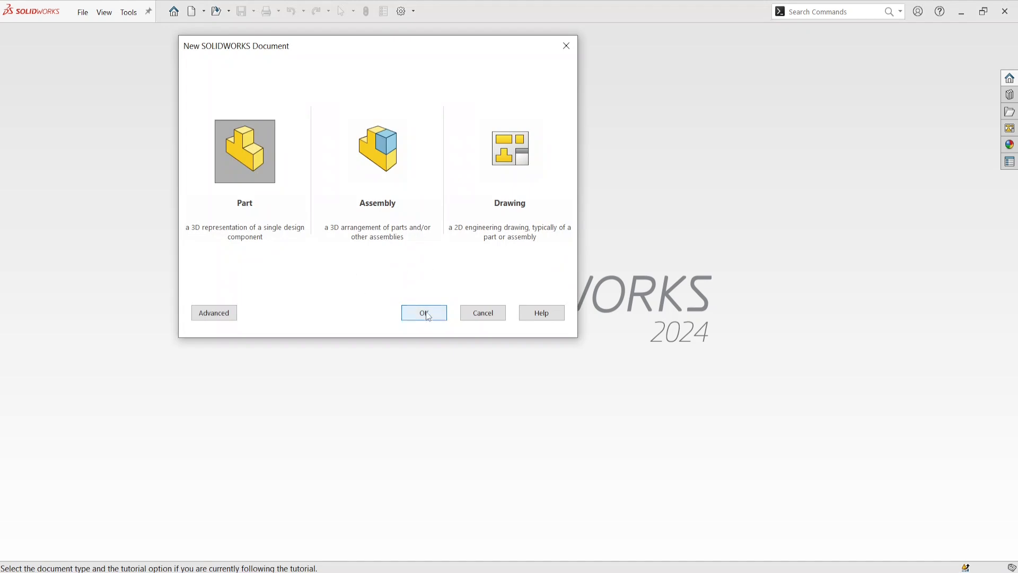
left_click(427, 314)
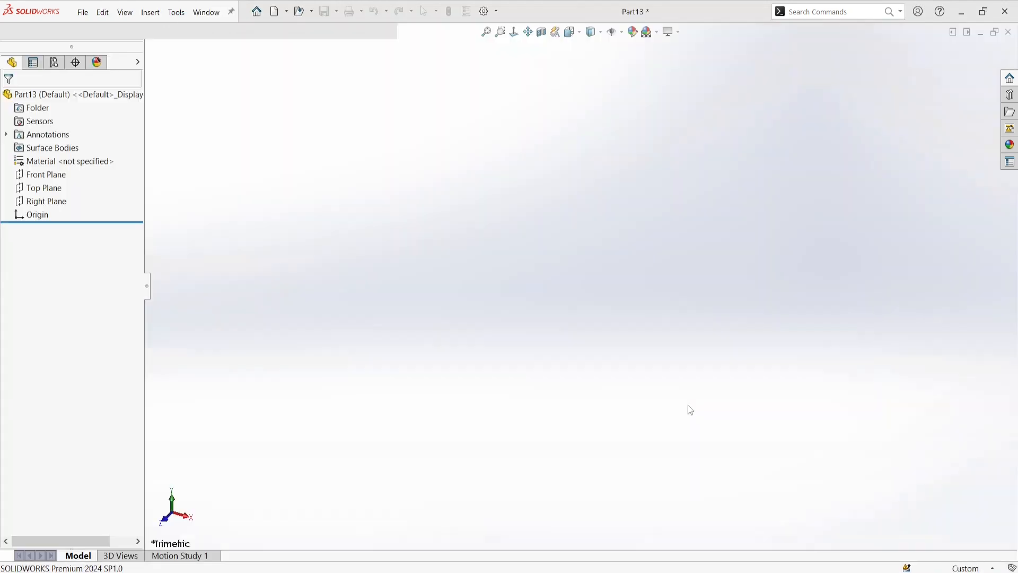
left_click(970, 568)
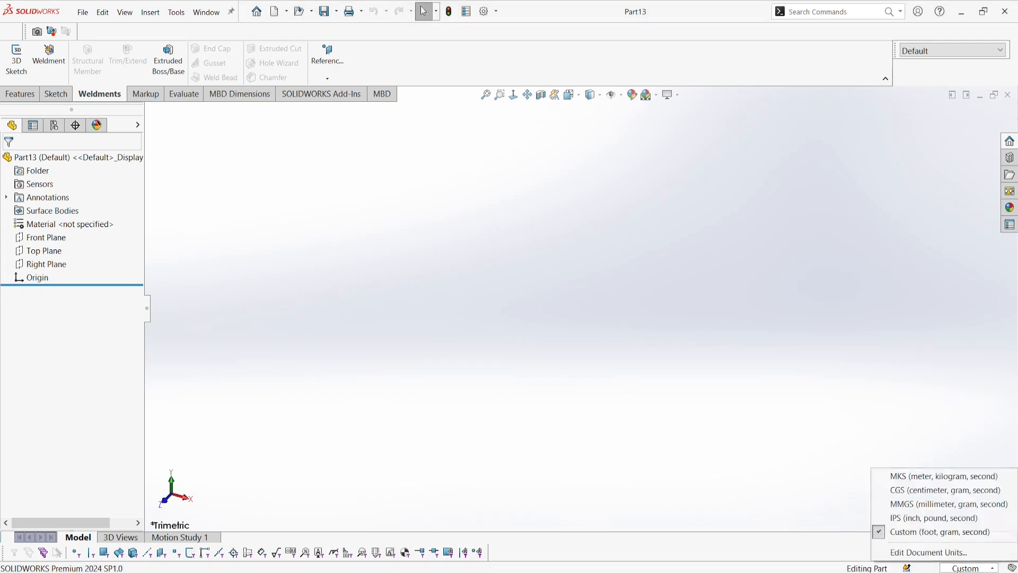
left_click(949, 505)
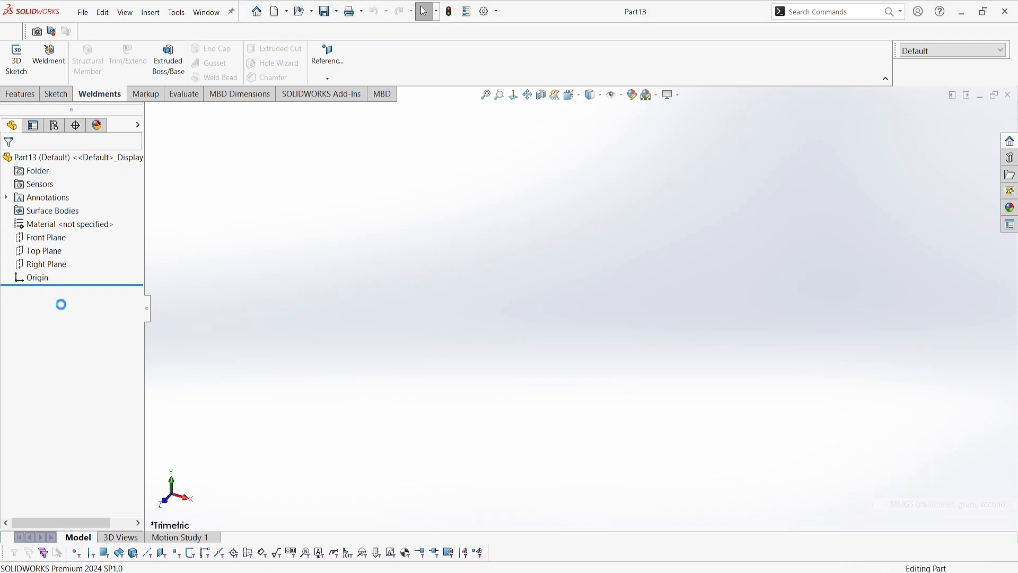
Sketch a line from the origin on the Top Plane, about 186 mm long at about 24°, and exit the sketch
left_click(44, 252)
left_click(48, 234)
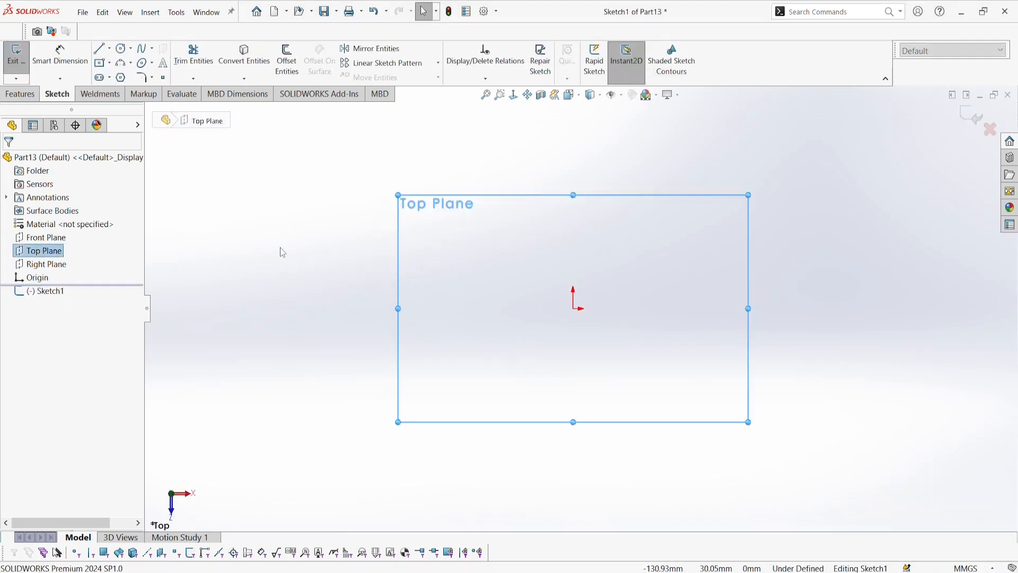
key("l")
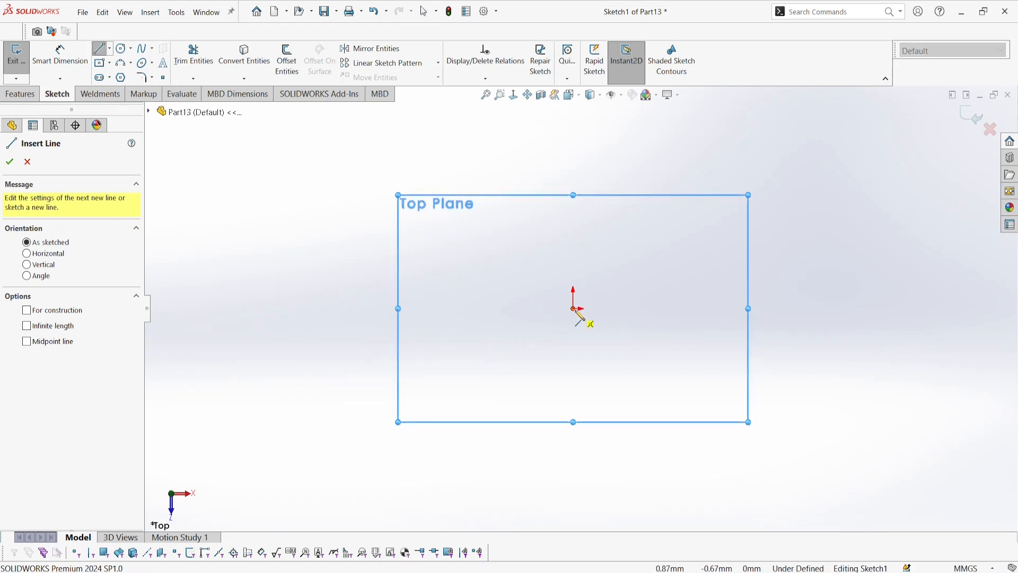
left_click(573, 308)
left_click(909, 154)
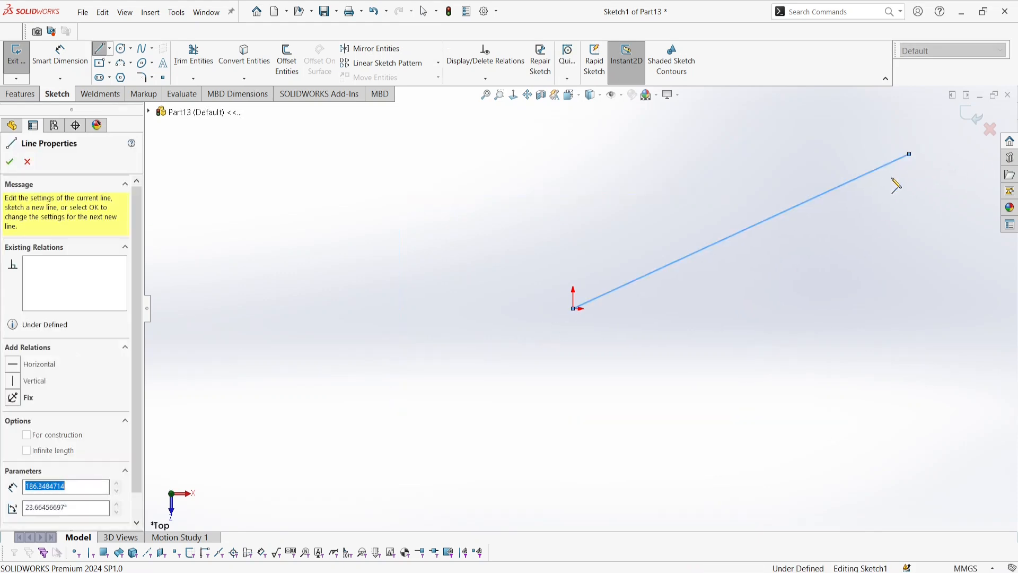
right_click(859, 212)
left_click(879, 216)
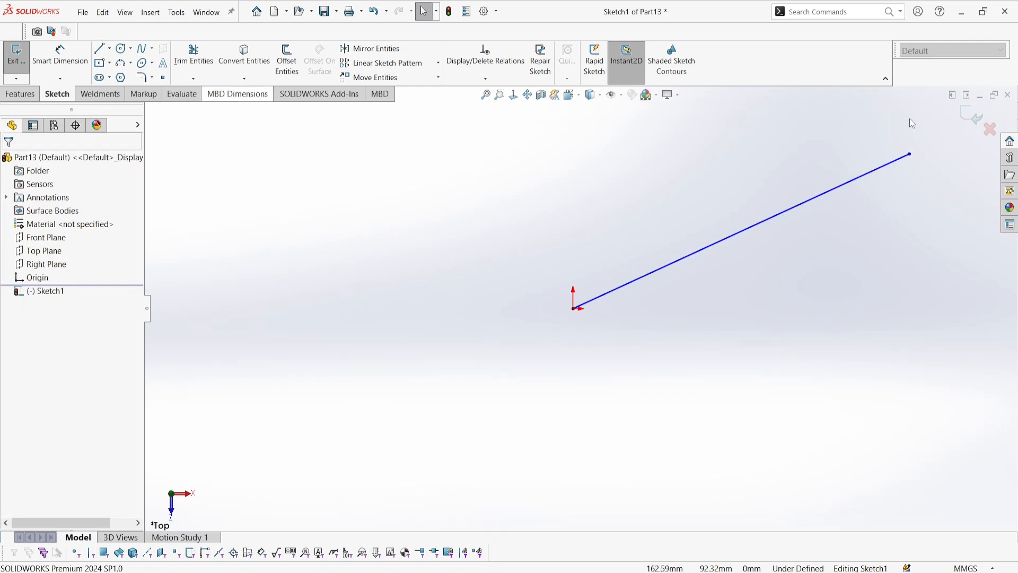
left_click(974, 116)
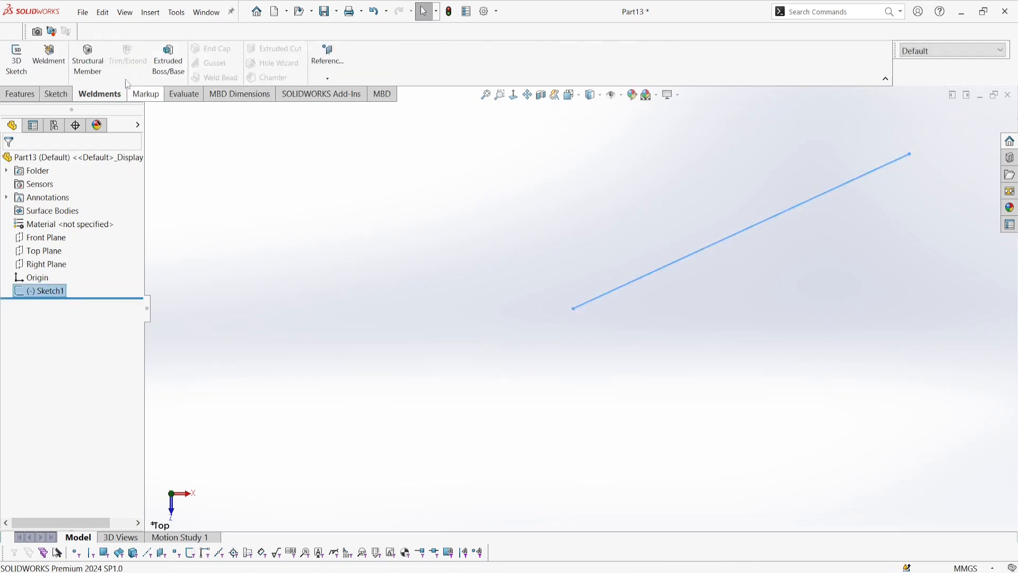
Start a Structural Member, dismiss the invalid path warning, and set the profile standard to new sizes
left_click(88, 59)
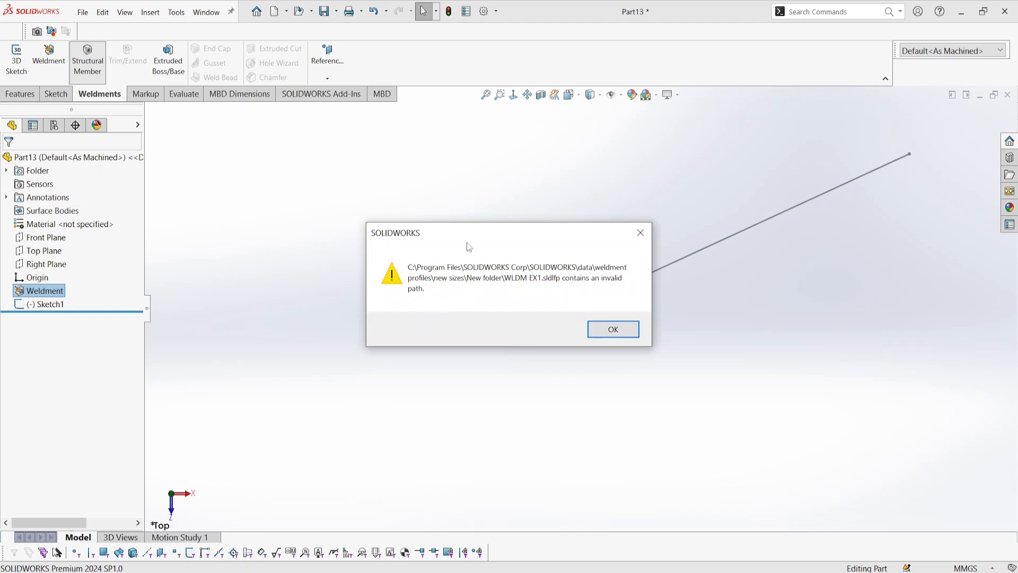
left_click(618, 332)
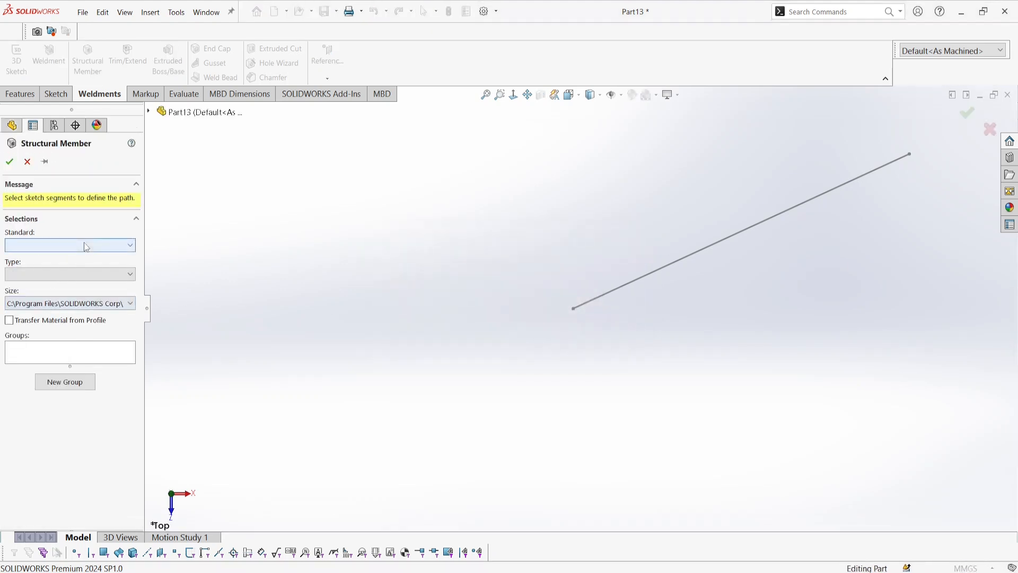
left_click(84, 243)
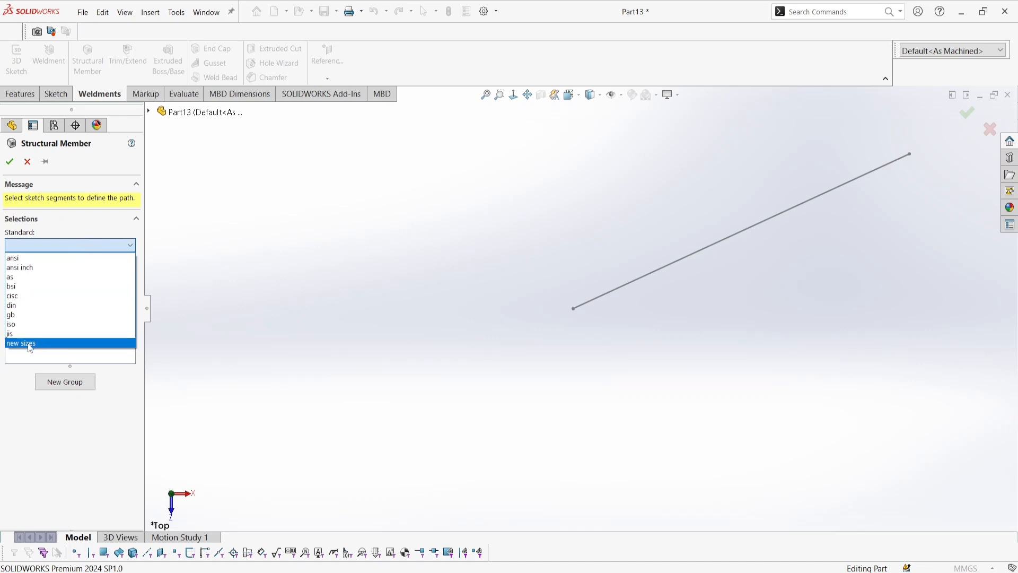
left_click(117, 246)
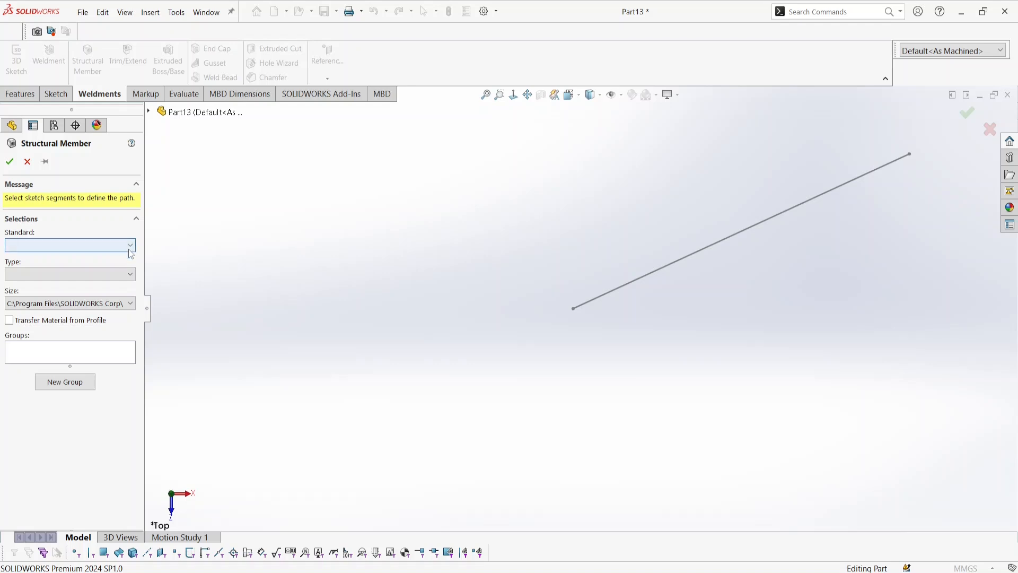
left_click(129, 246)
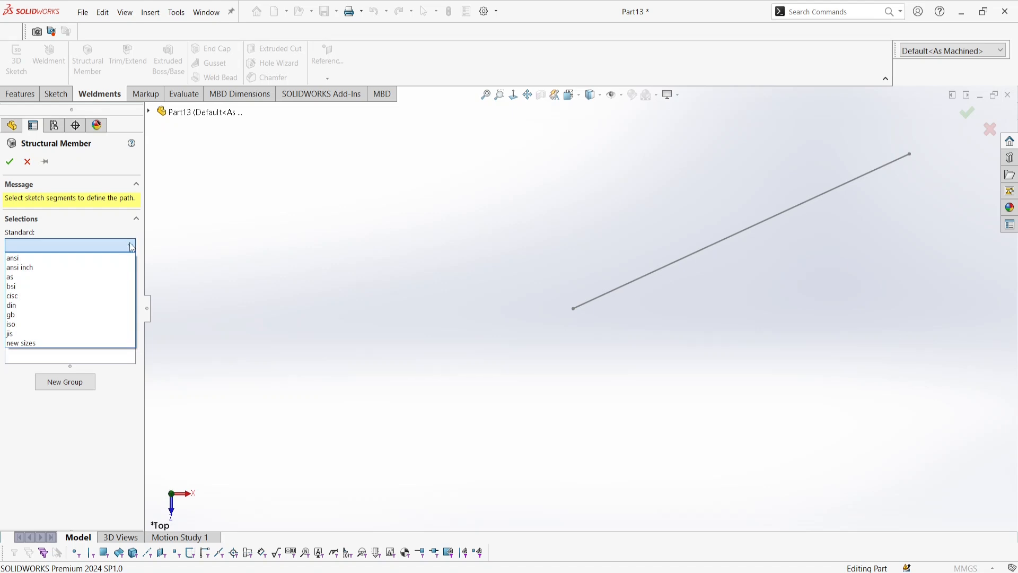
left_click(131, 246)
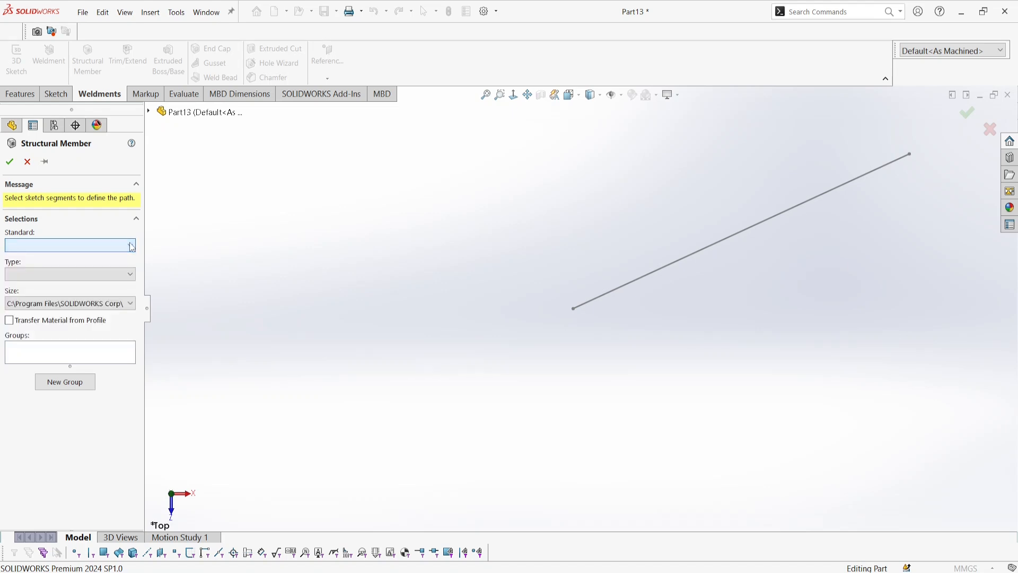
left_click(132, 246)
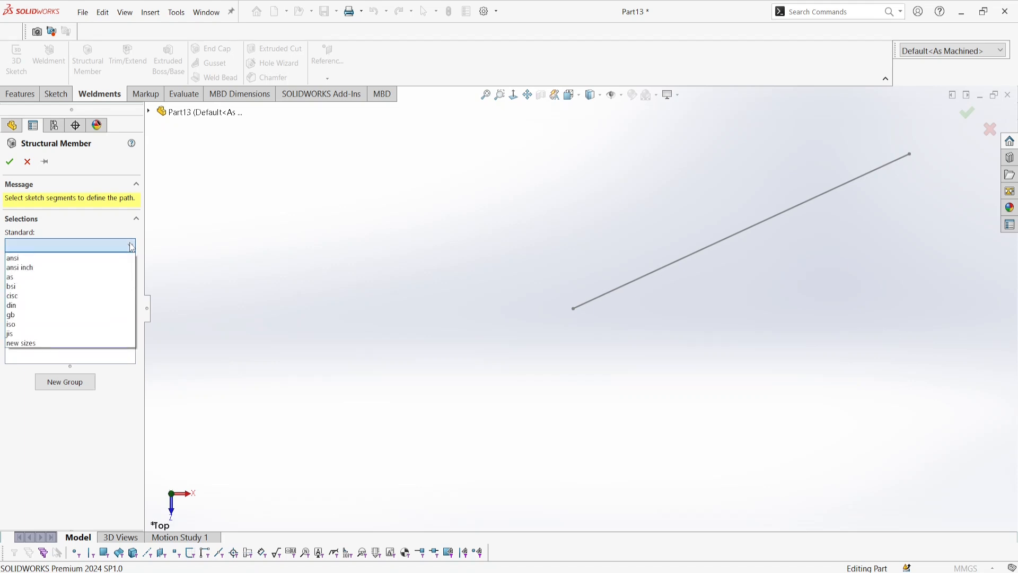
left_click(131, 246)
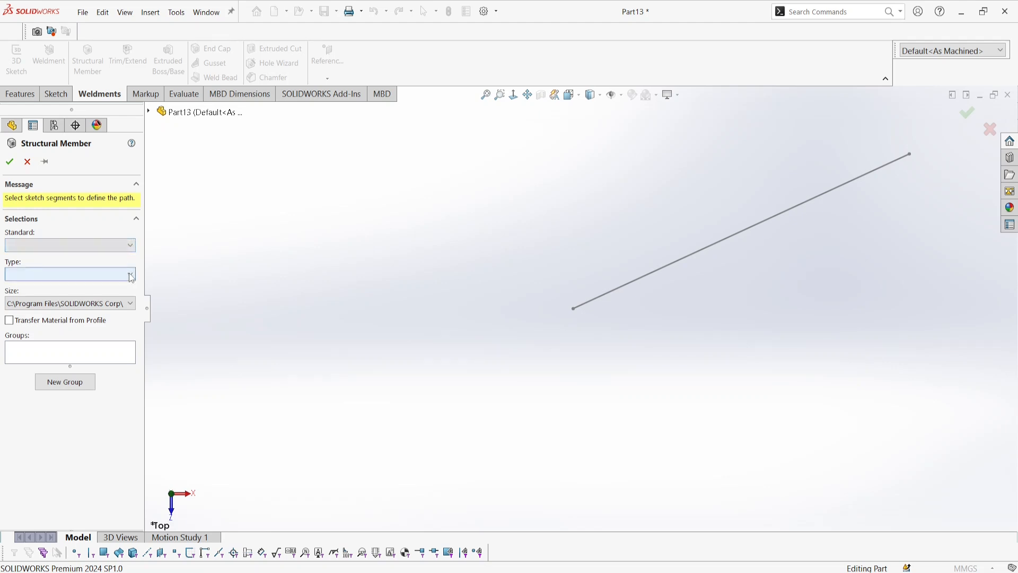
left_click(121, 247)
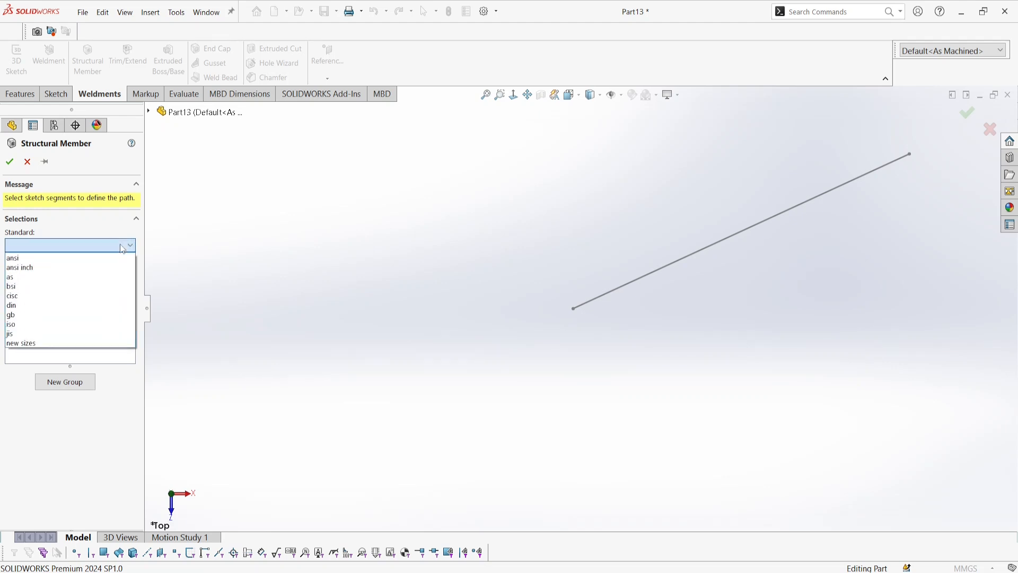
left_click(38, 345)
Check which profile types and sizes are offered for the new sizes standard, reselecting the standard once
left_click(79, 276)
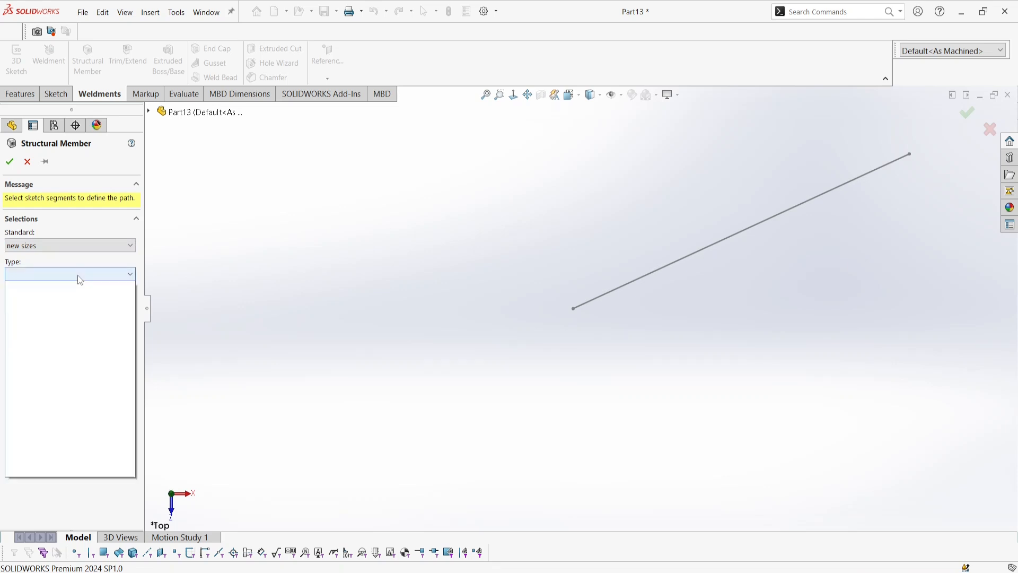
left_click(80, 275)
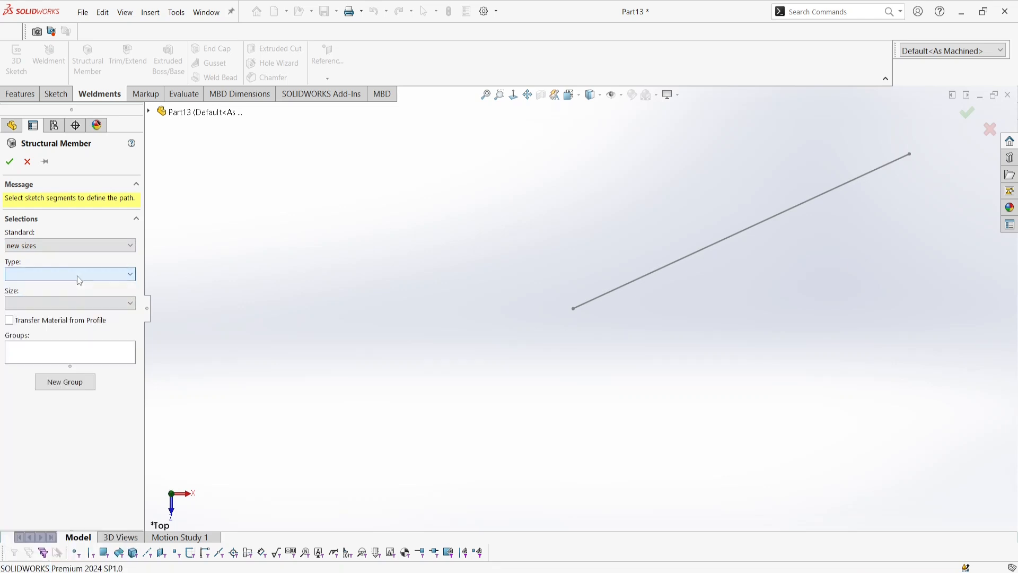
left_click(122, 303)
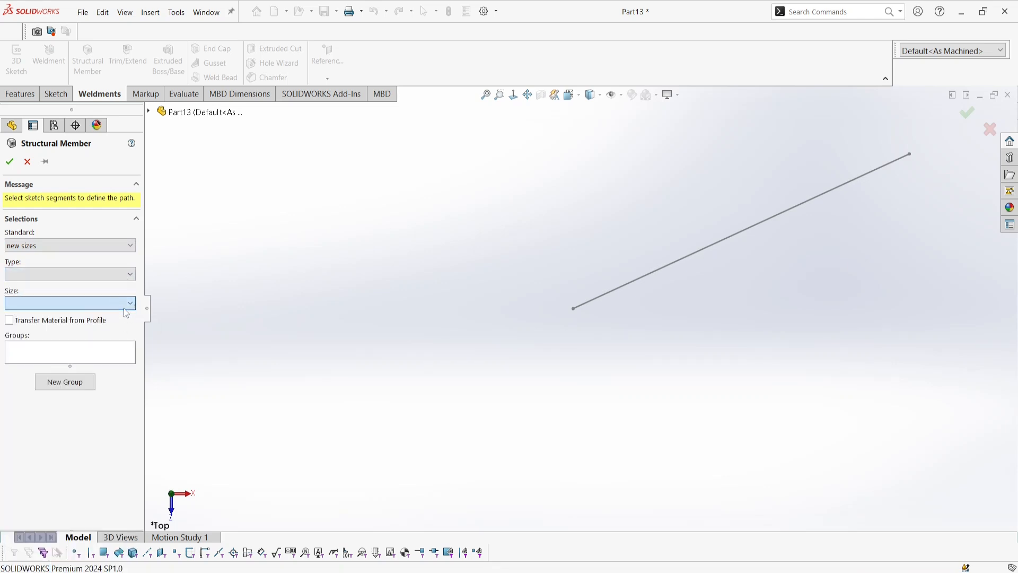
left_click(127, 278)
left_click(127, 278)
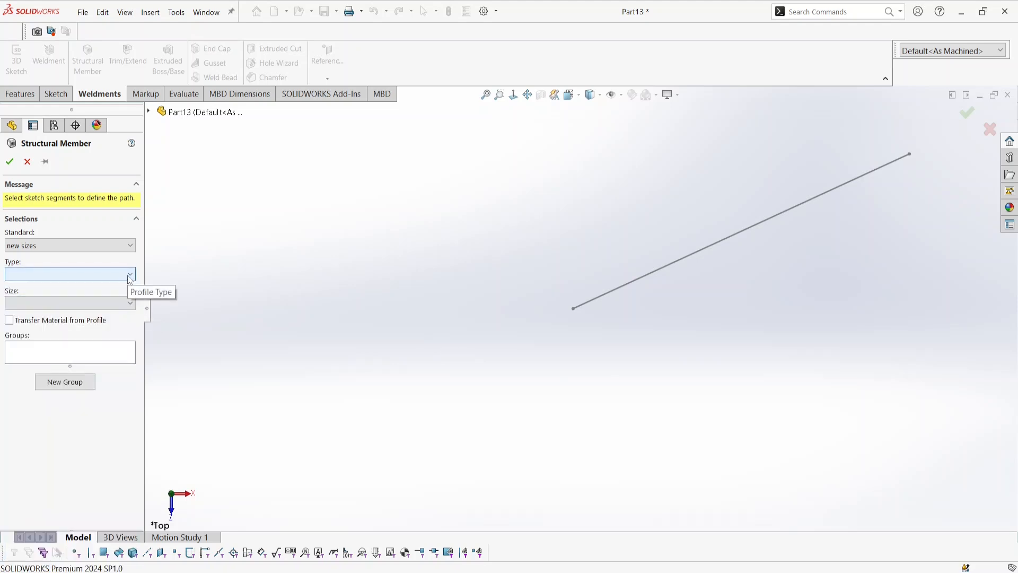
left_click(38, 249)
left_click(40, 344)
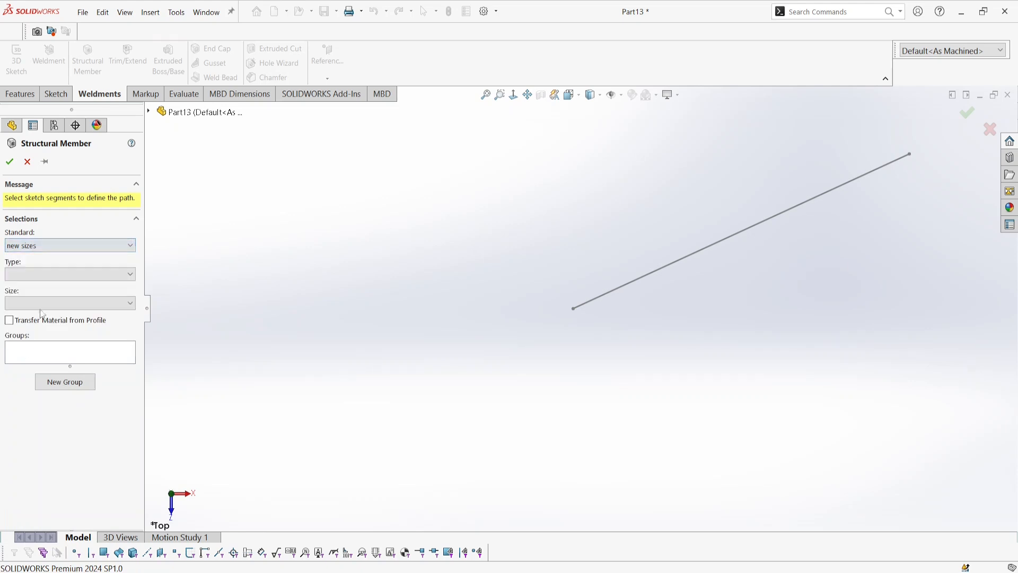
left_click(78, 277)
left_click(85, 277)
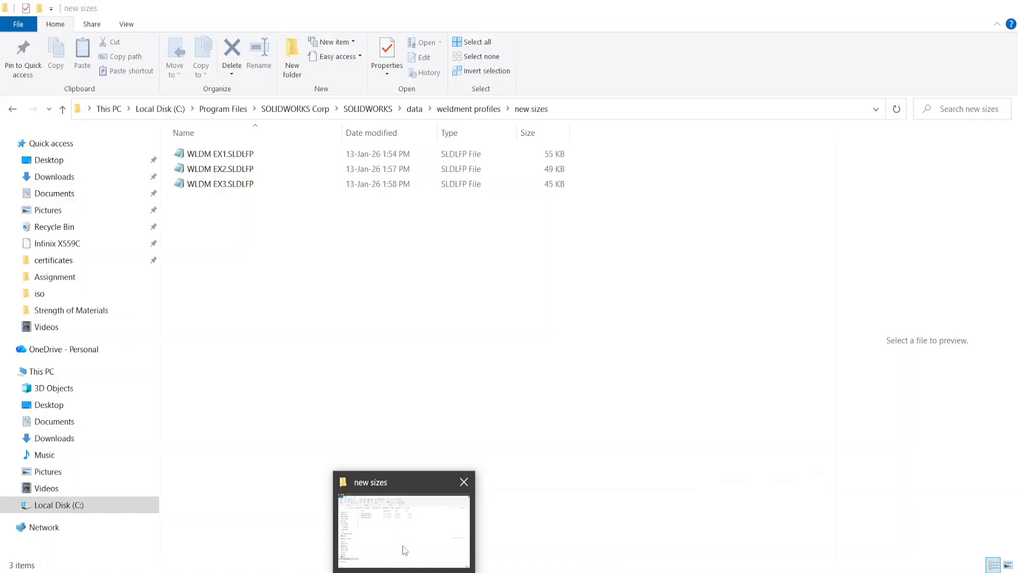
Switch to File Explorer and create a subfolder with the default name in new sizes under weldment profiles, granting administrator permission
left_click(403, 550)
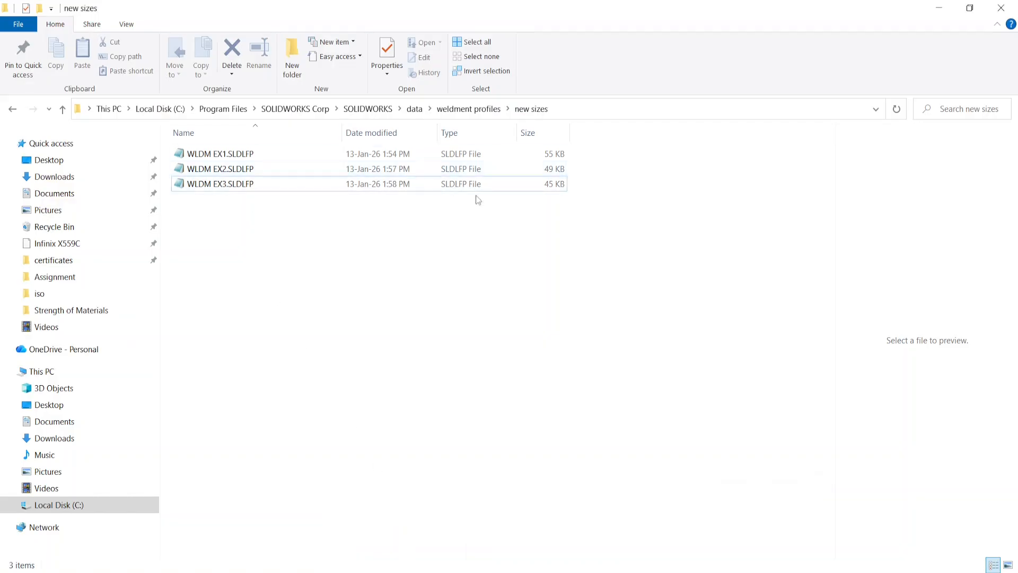
left_click(484, 112)
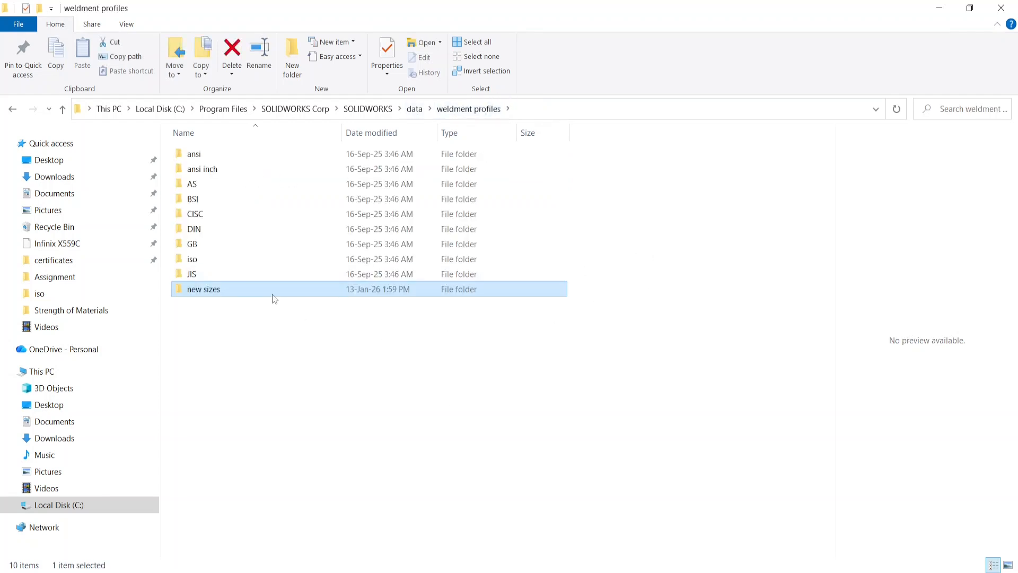
double_click(224, 290)
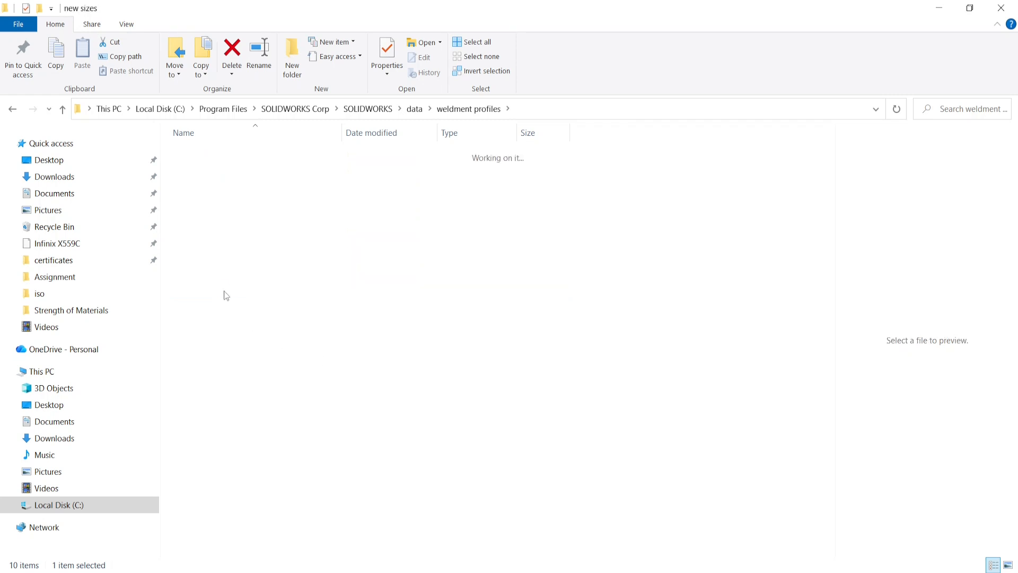
left_click(293, 55)
left_click(494, 344)
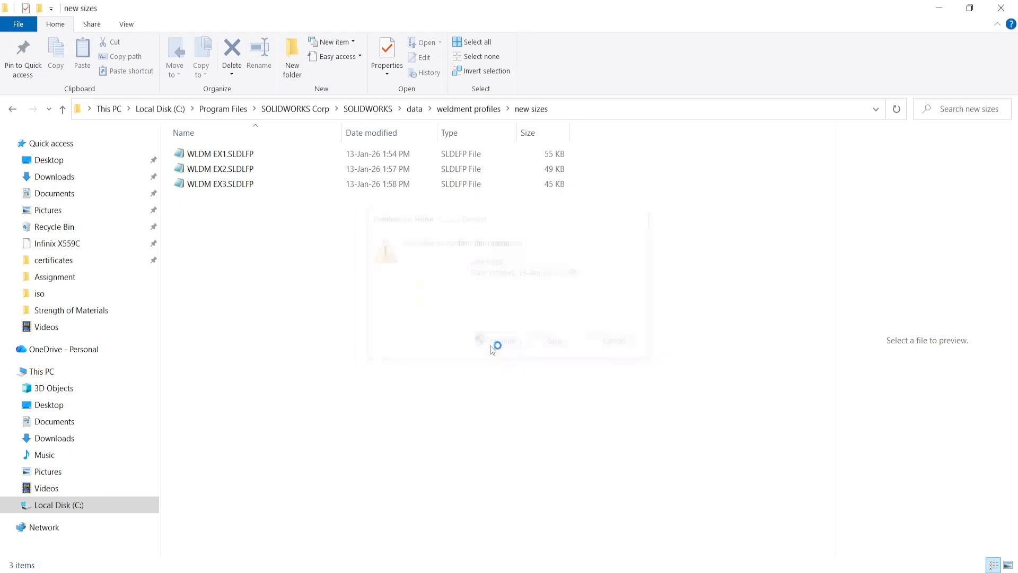
left_click(297, 275)
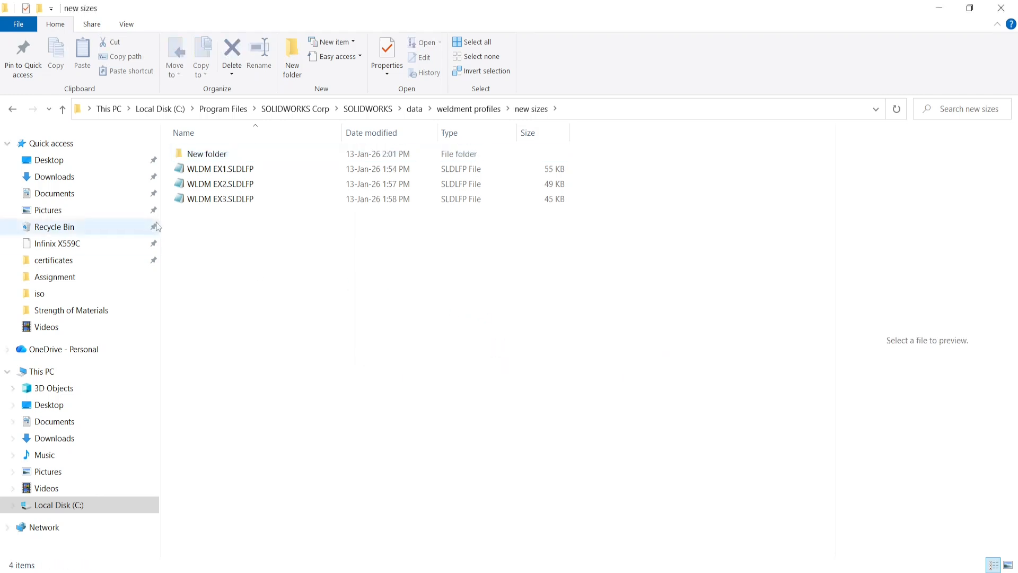
Review the three WLDM files in new sizes, and open the iso folder in weldment profiles to examine its profile files
left_click_drag(244, 226, 255, 170)
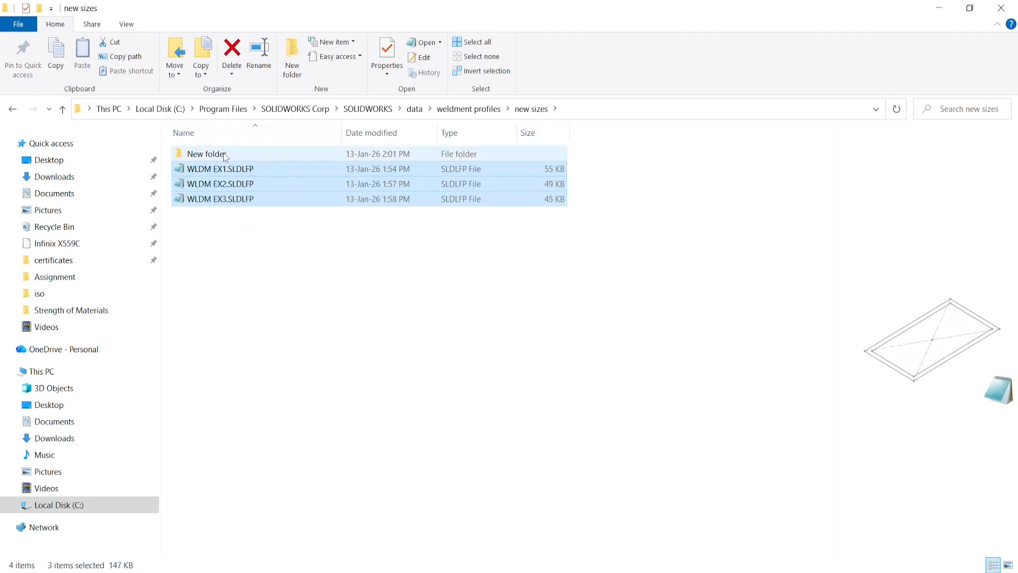
left_click(340, 344)
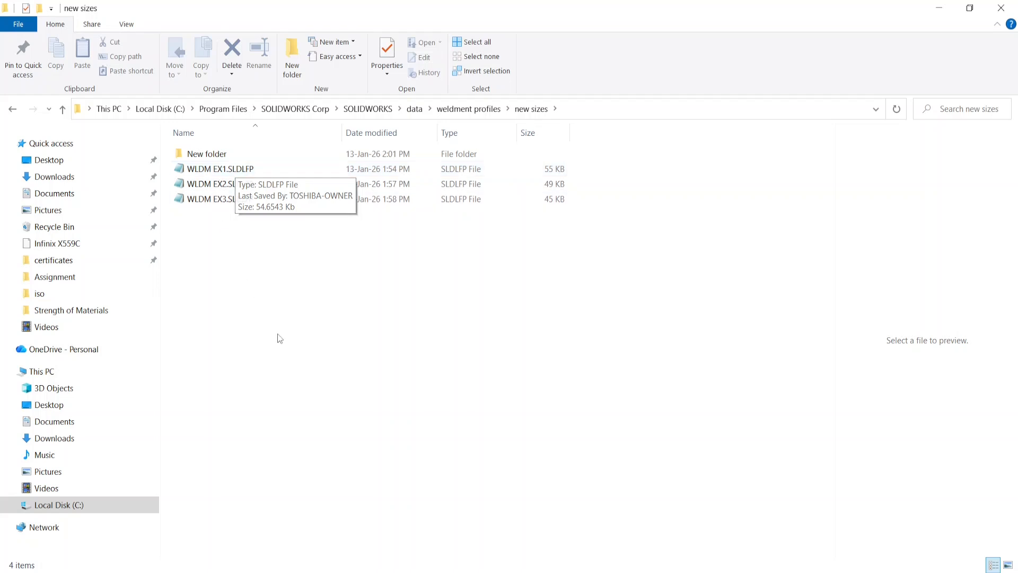
left_click(469, 108)
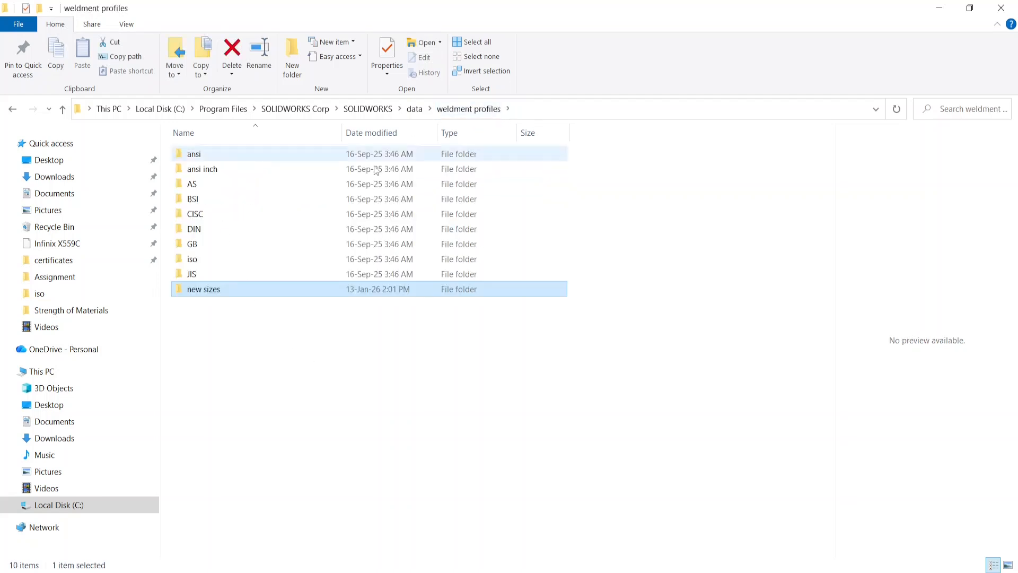
double_click(229, 259)
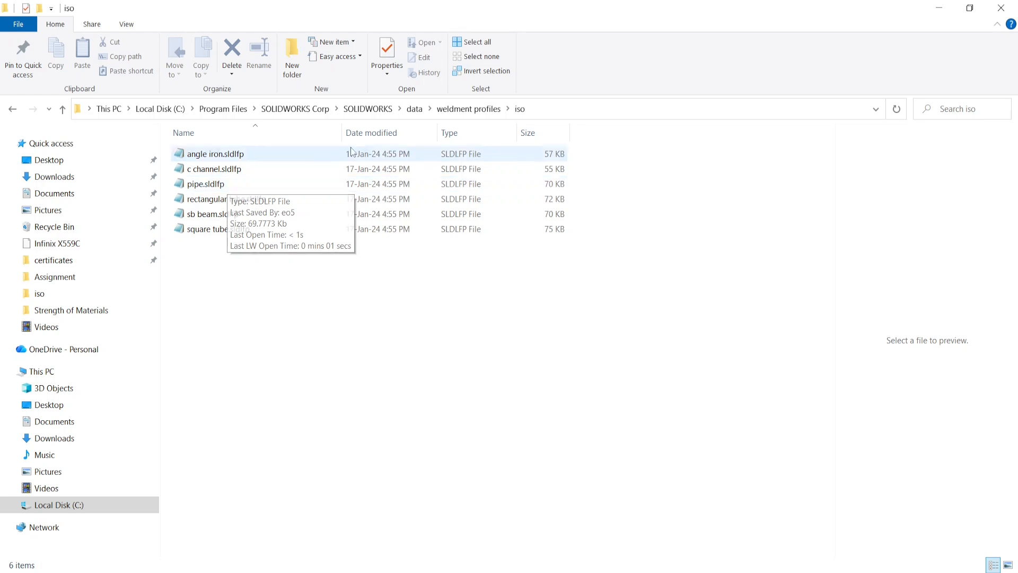
Return from the iso folder to new sizes in weldment profiles and switch back to SOLIDWORKS
left_click(462, 110)
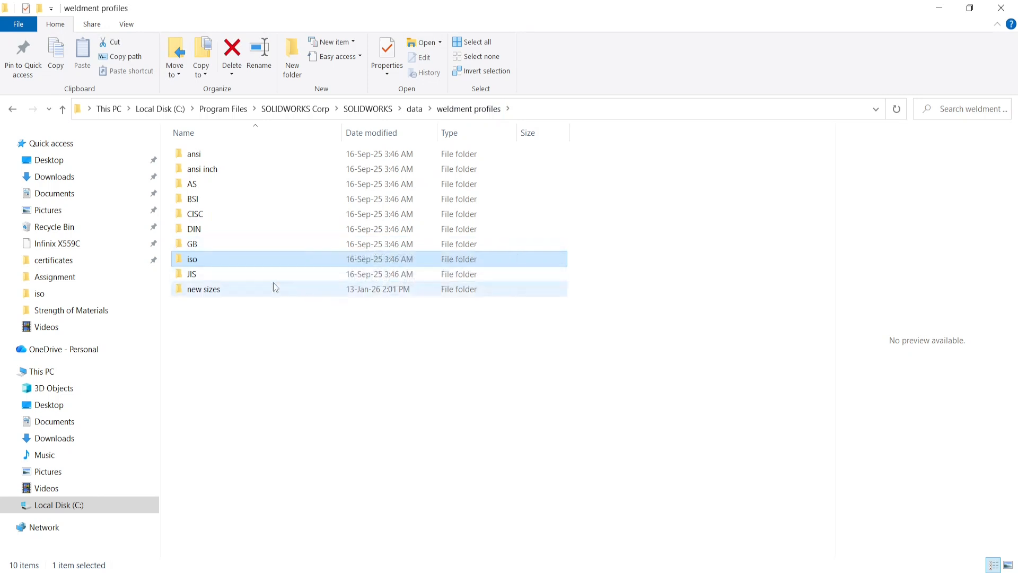
double_click(221, 288)
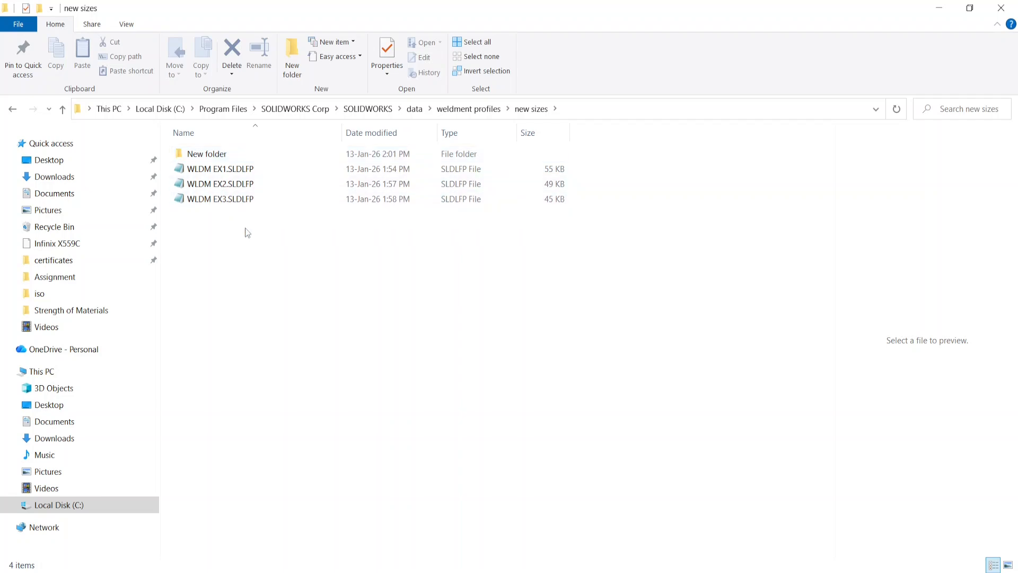
left_click(467, 535)
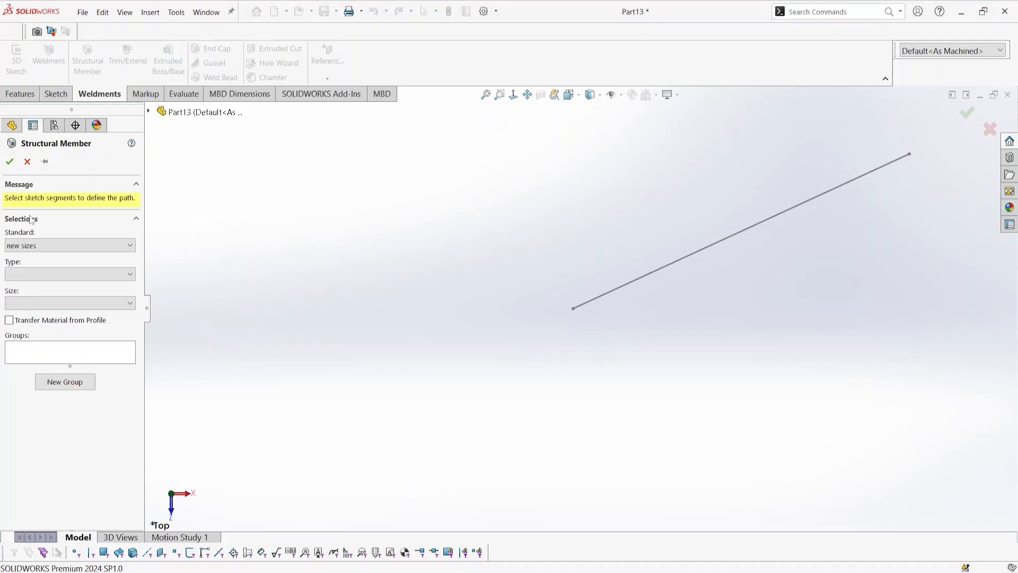
Check the profile types and sizes offered for the new sizes standard, and cancel the Structural Member
left_click(68, 278)
left_click(67, 278)
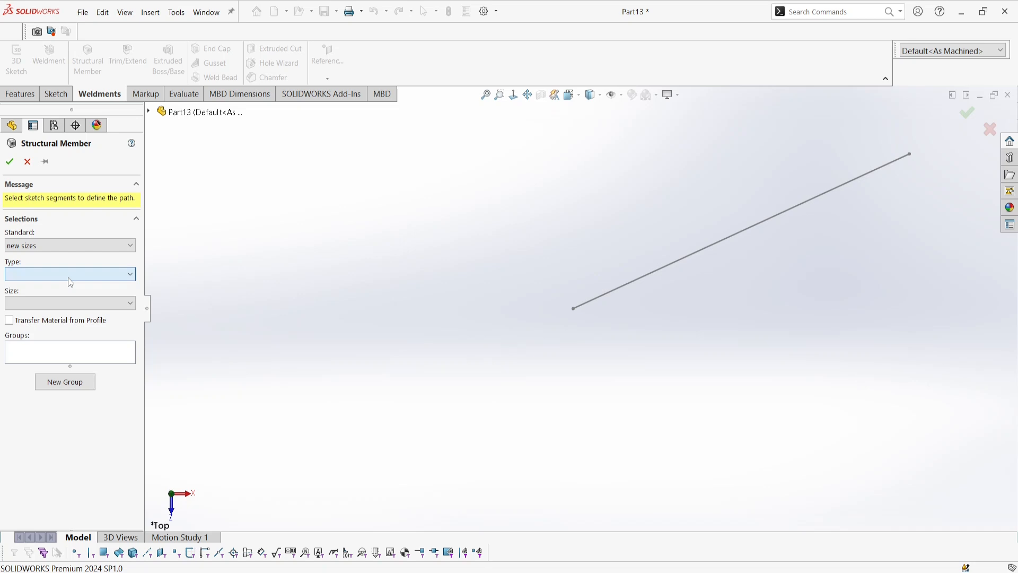
left_click(105, 306)
left_click(28, 162)
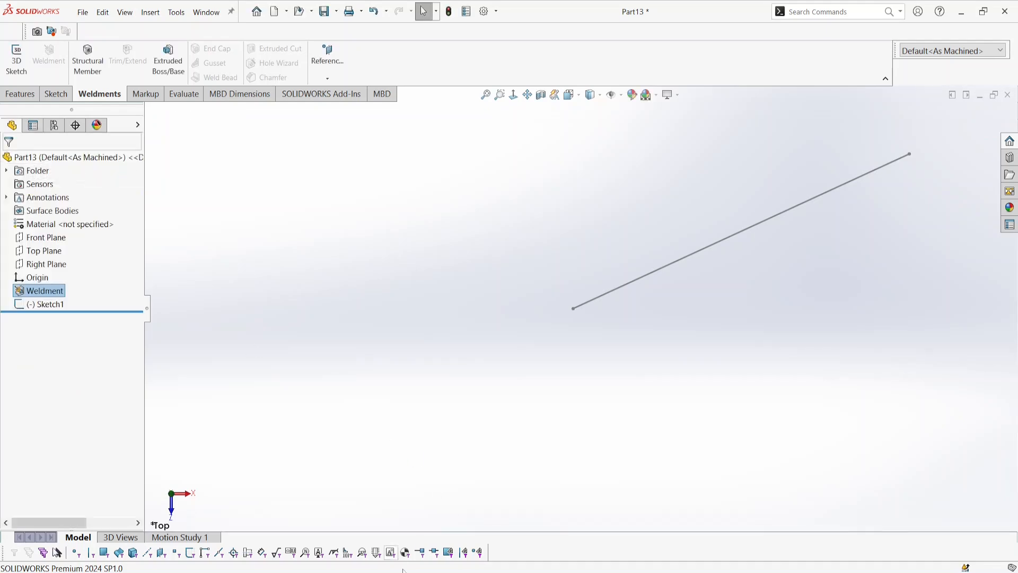
Switch to File Explorer and try to move the three WLDM profile files into New folder inside new sizes
mouse_move(390, 554)
left_click(366, 516)
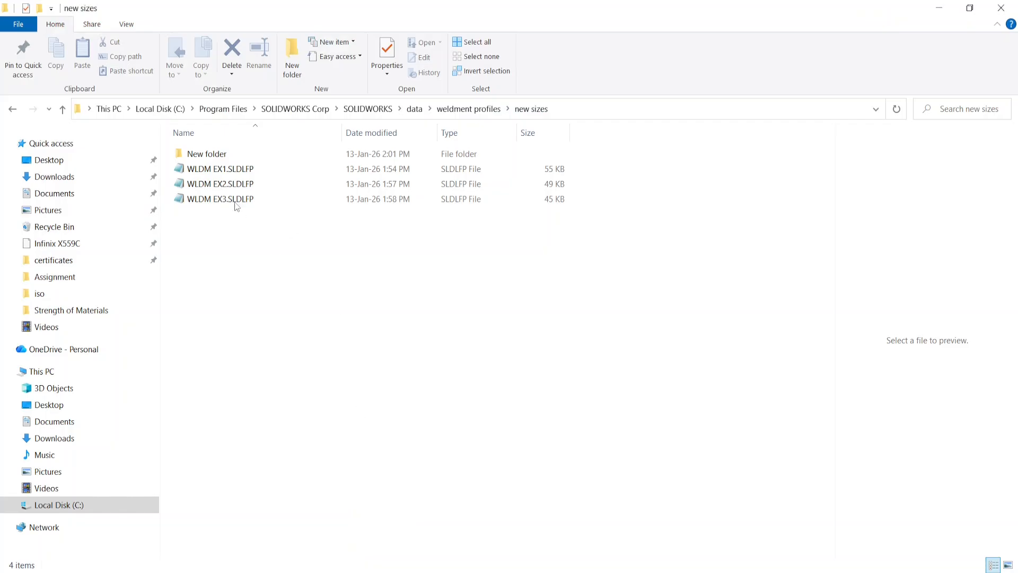
left_click_drag(237, 207, 232, 158)
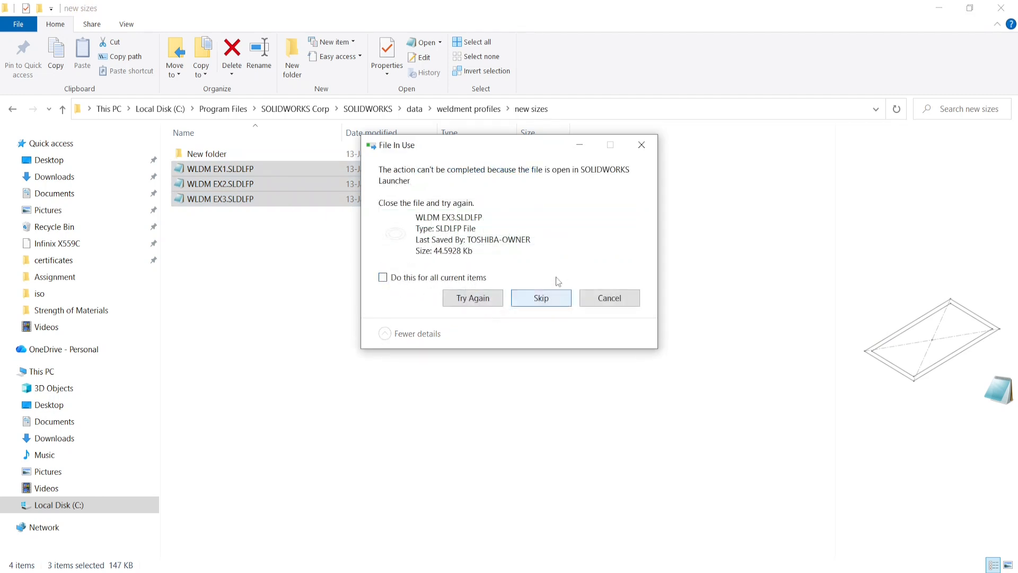
left_click(642, 145)
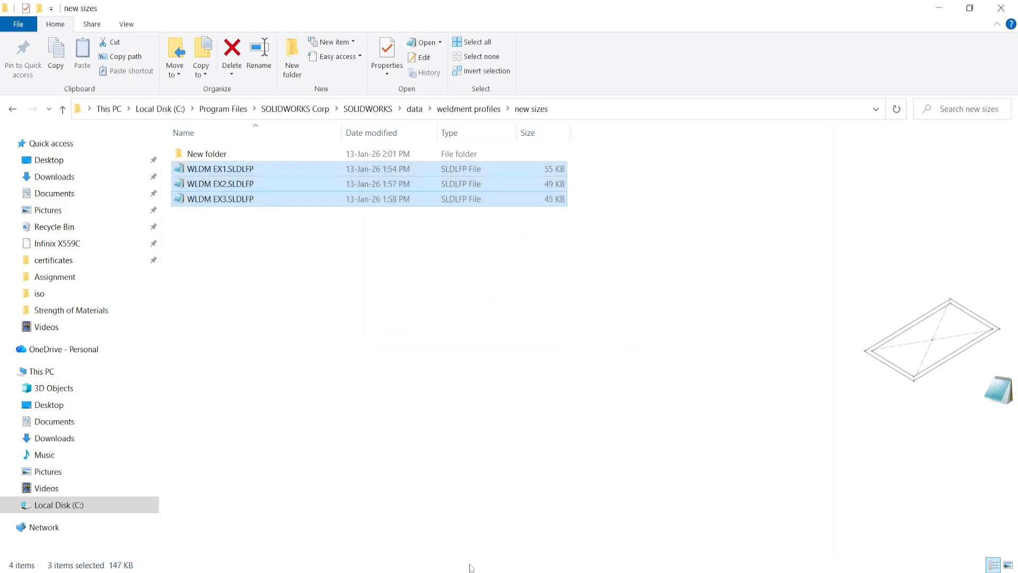
Switch to SOLIDWORKS and close Part13 without saving it
mouse_move(471, 567)
left_click(471, 525)
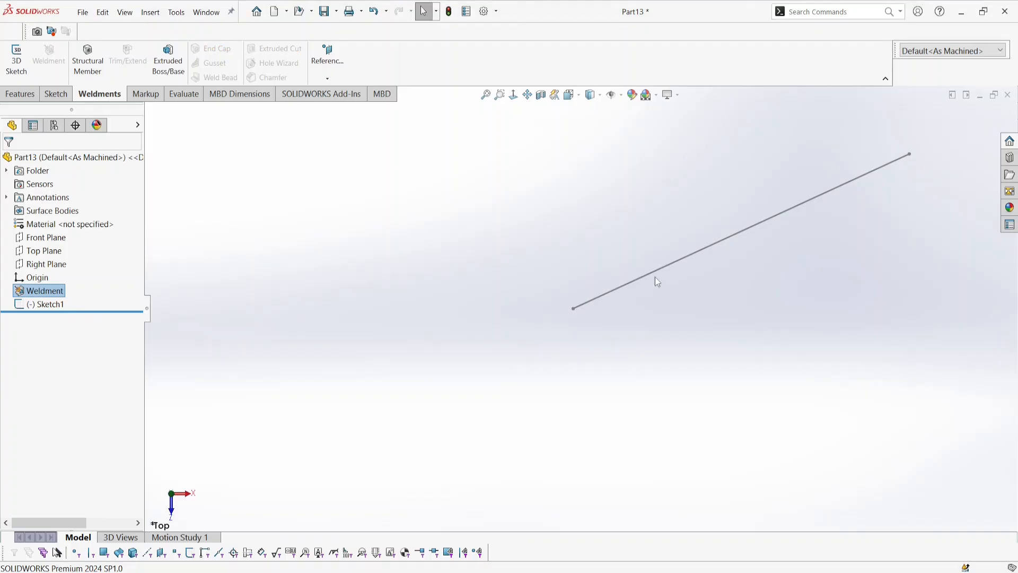
left_click(1006, 96)
left_click(492, 318)
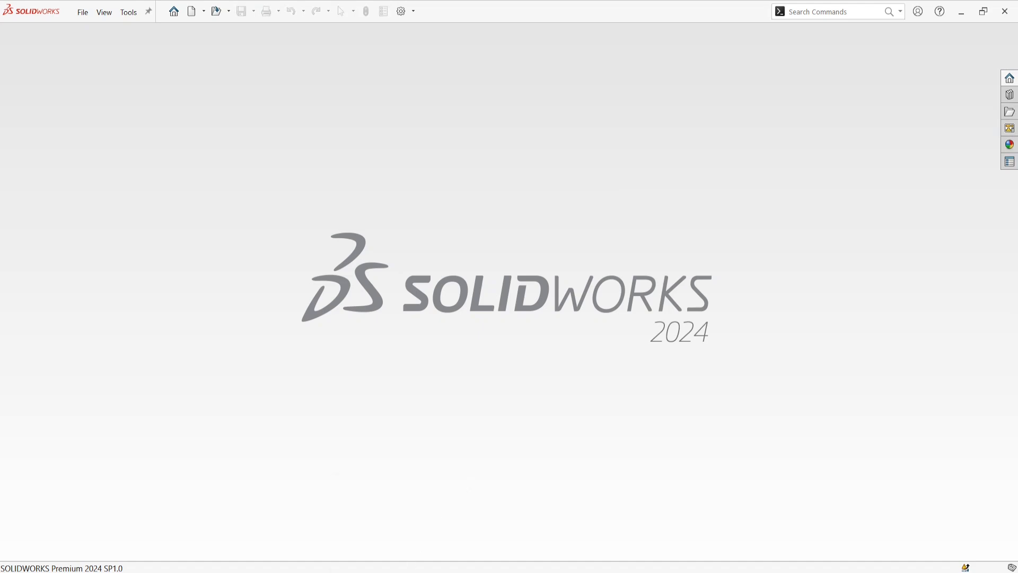
Switch to File Explorer and move WLDM EX1, EX2 and EX3 into New folder, granting administrator permission for all items
mouse_move(406, 567)
left_click(405, 510)
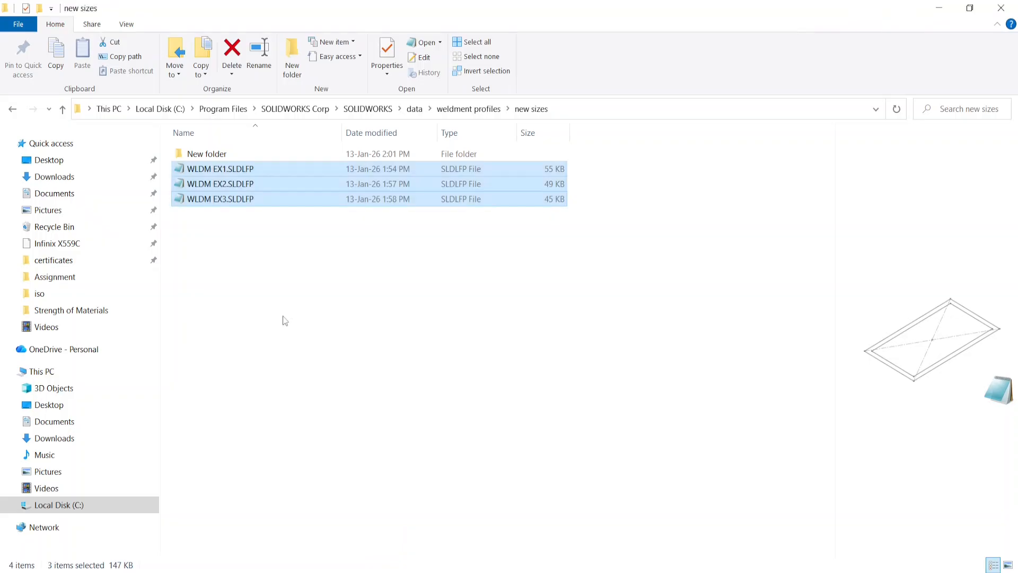
left_click_drag(224, 236, 230, 154)
left_click(219, 205)
left_click(219, 170, "shift")
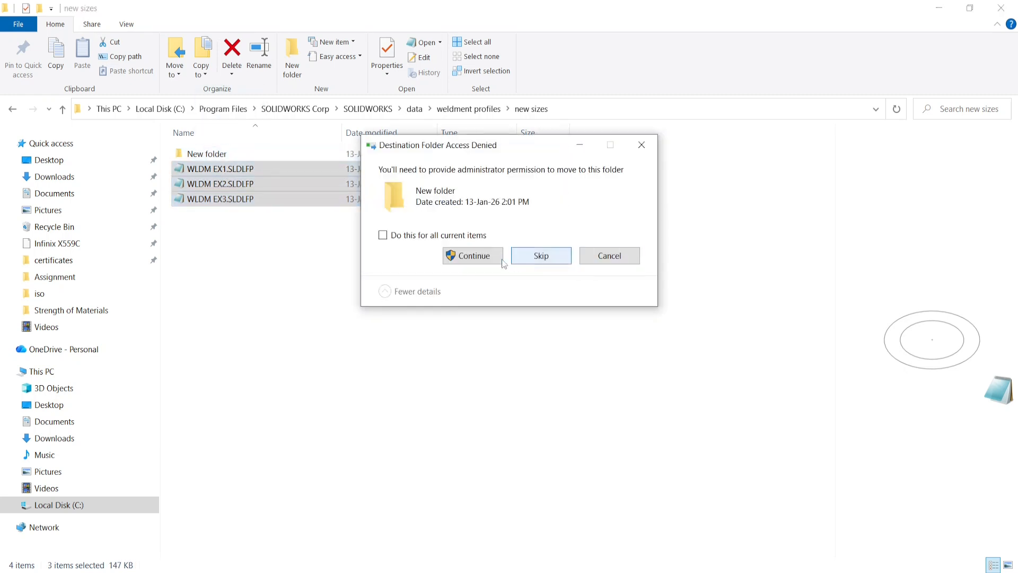
left_click(433, 236)
left_click(463, 256)
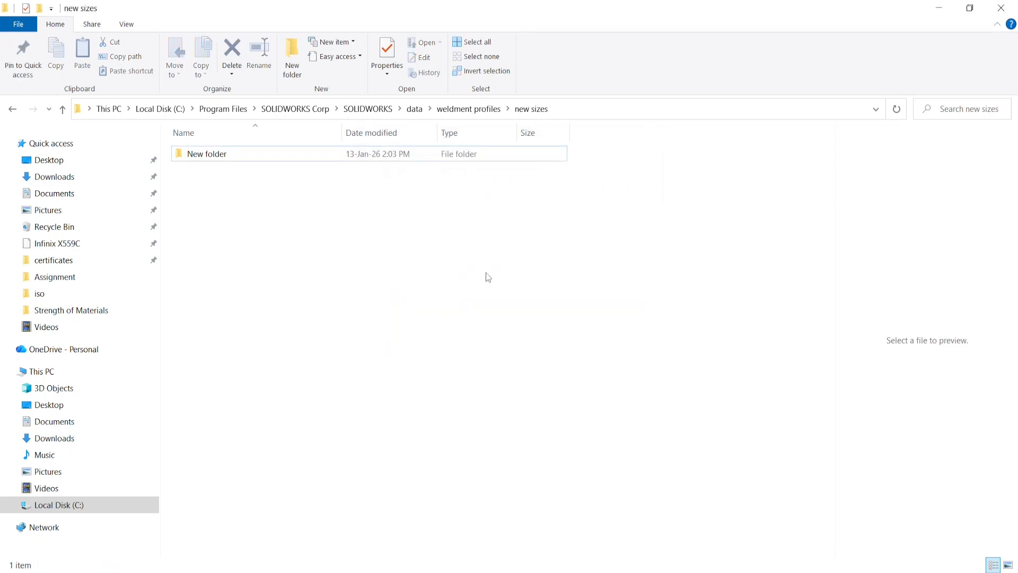
Reopen new sizes from weldment profiles and check the WLDM files inside its New folder
left_click(467, 110)
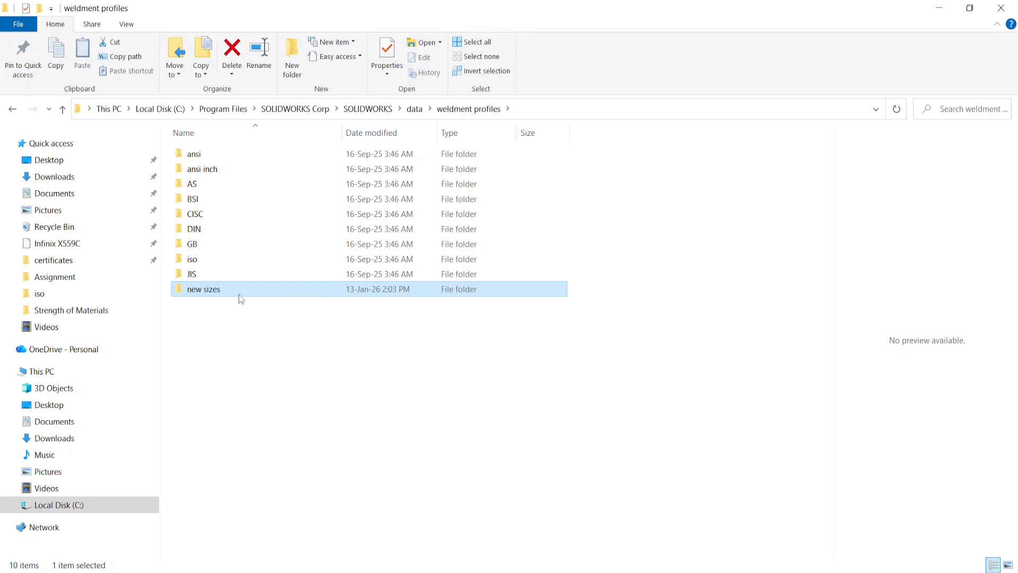
double_click(266, 292)
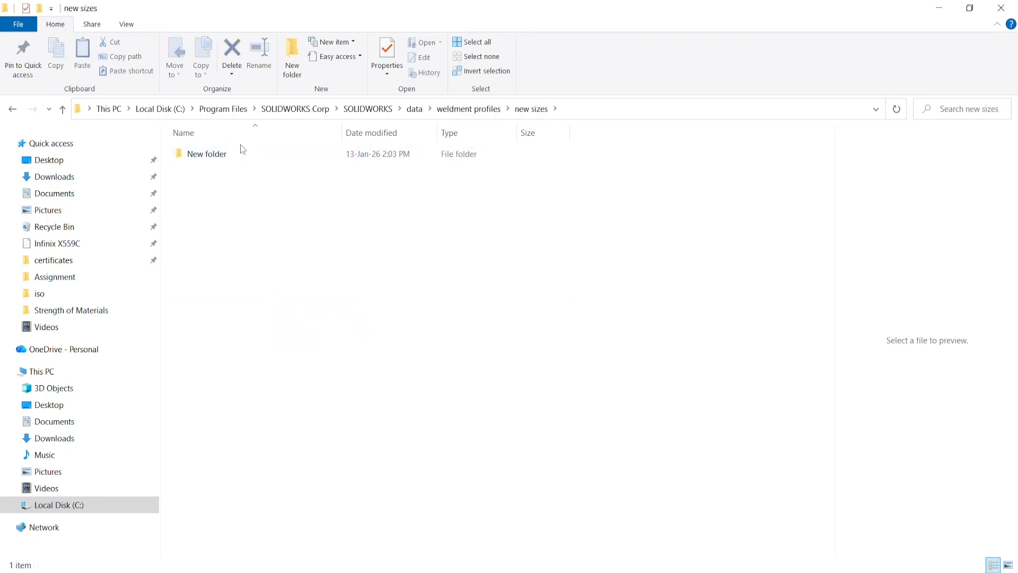
double_click(231, 157)
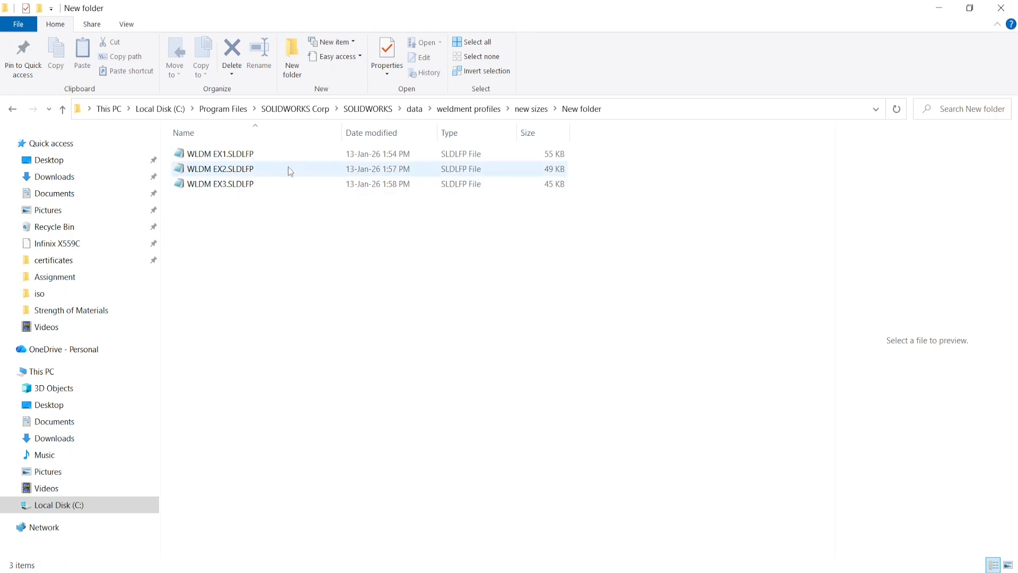
left_click_drag(237, 221, 259, 154)
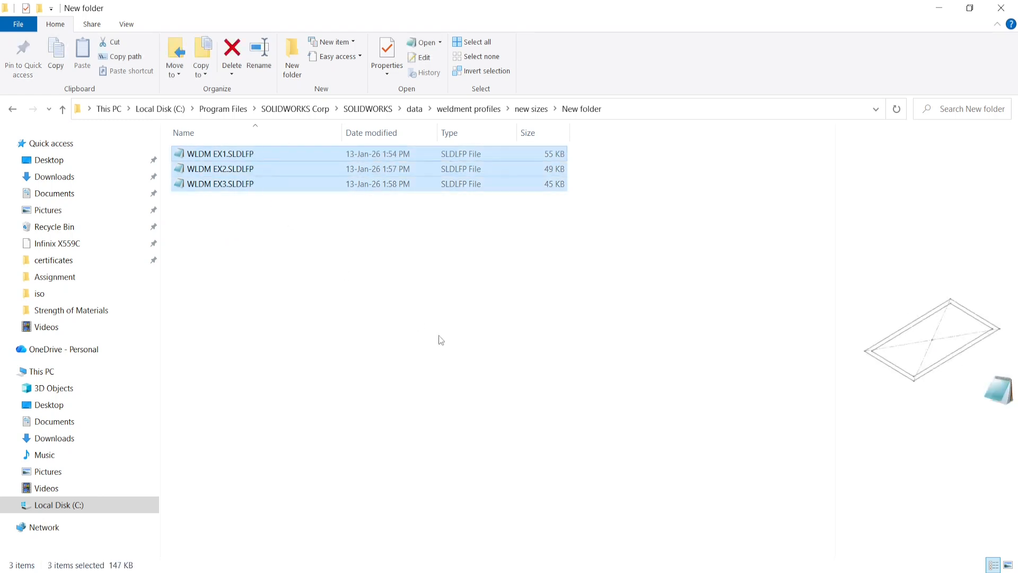
left_click(505, 301)
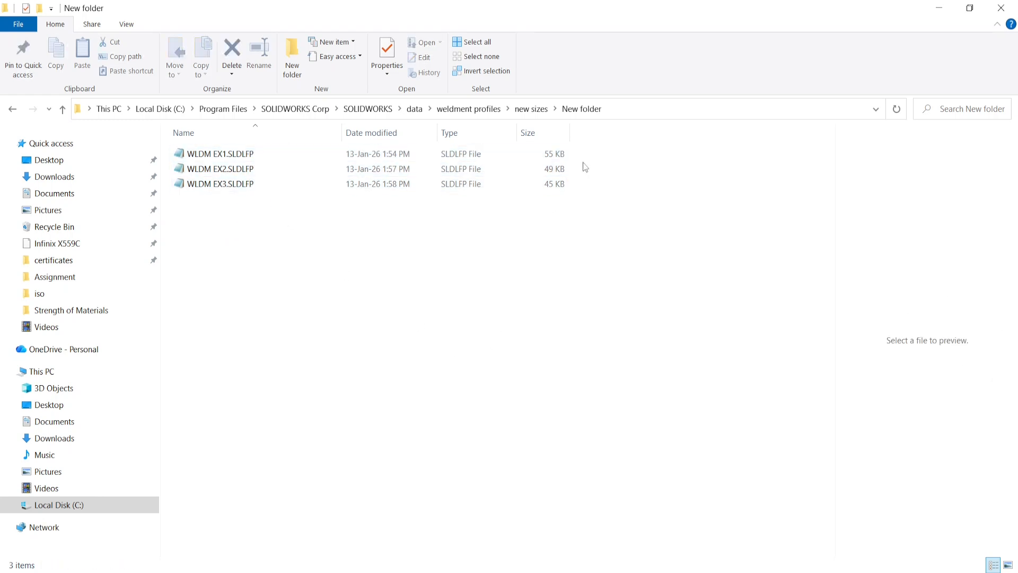
Switch to SOLIDWORKS, create a new part, and set its units to MMGS (millimeter, gram, second)
left_click(494, 531)
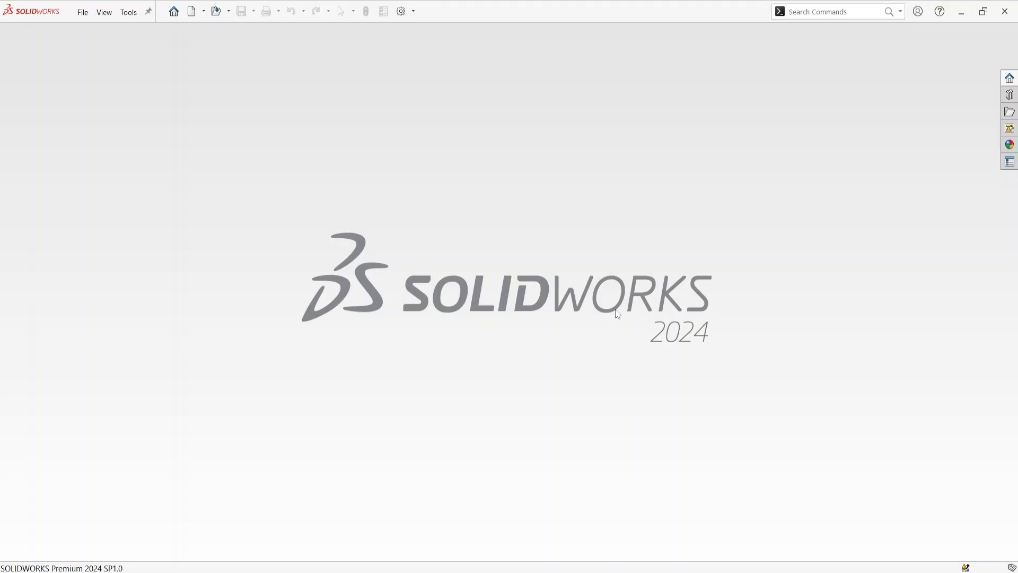
left_click(81, 16)
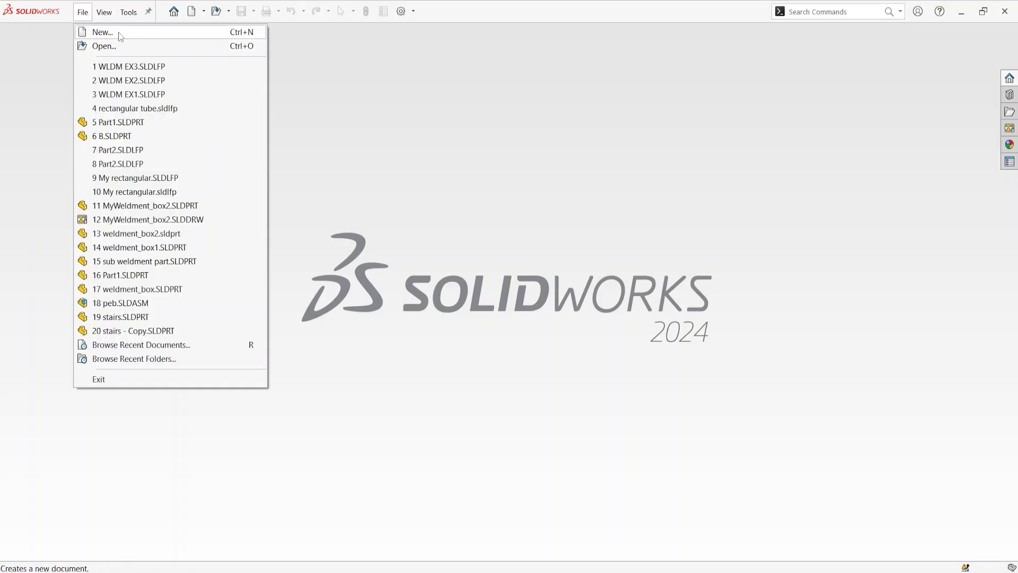
left_click(118, 32)
left_click(417, 314)
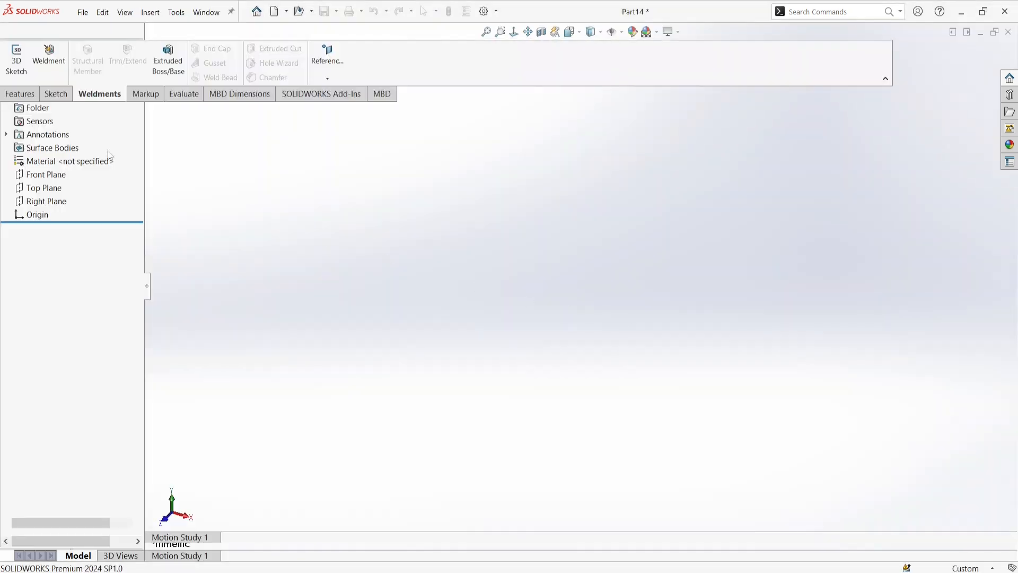
left_click(969, 557)
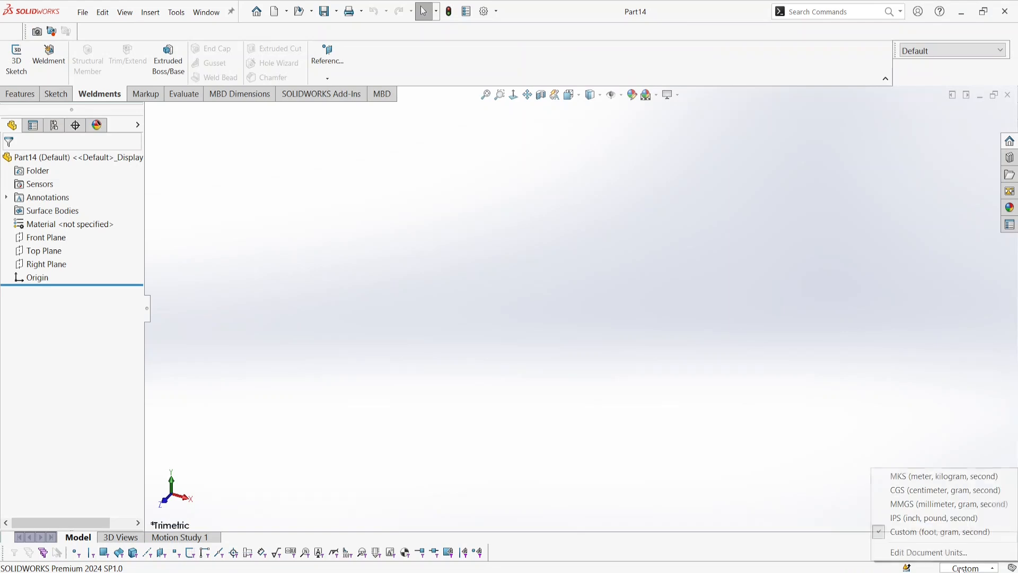
left_click(915, 502)
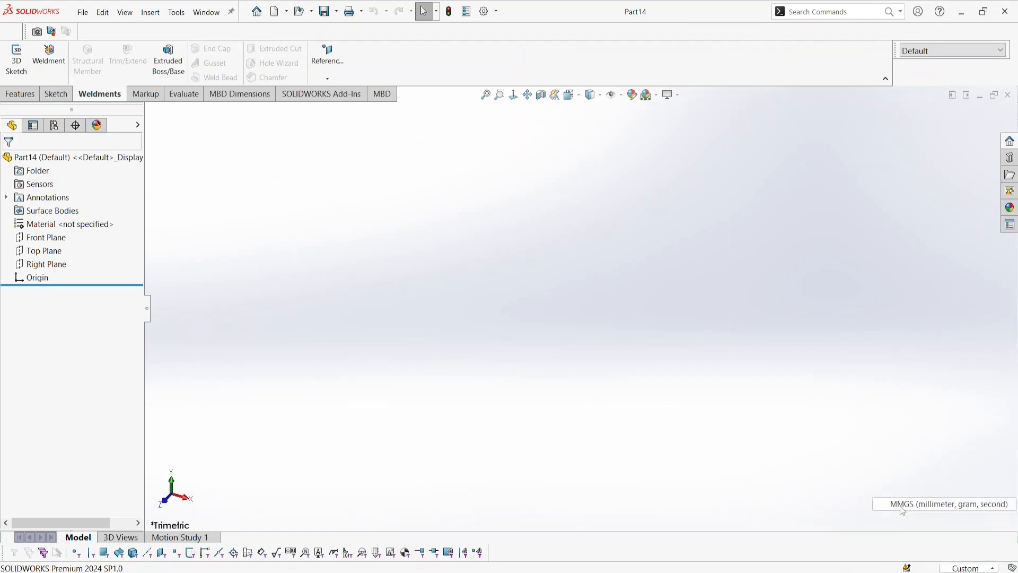
Sketch an inclined line about 144 mm long from the origin on the Top Plane and exit the sketch
left_click(42, 250)
left_click(58, 235)
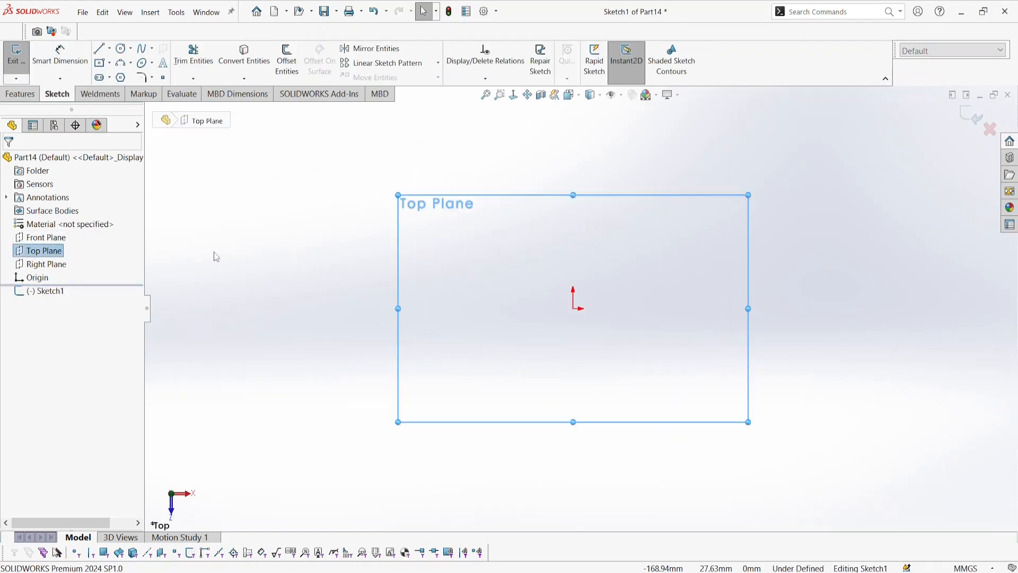
key("l")
left_click(576, 309)
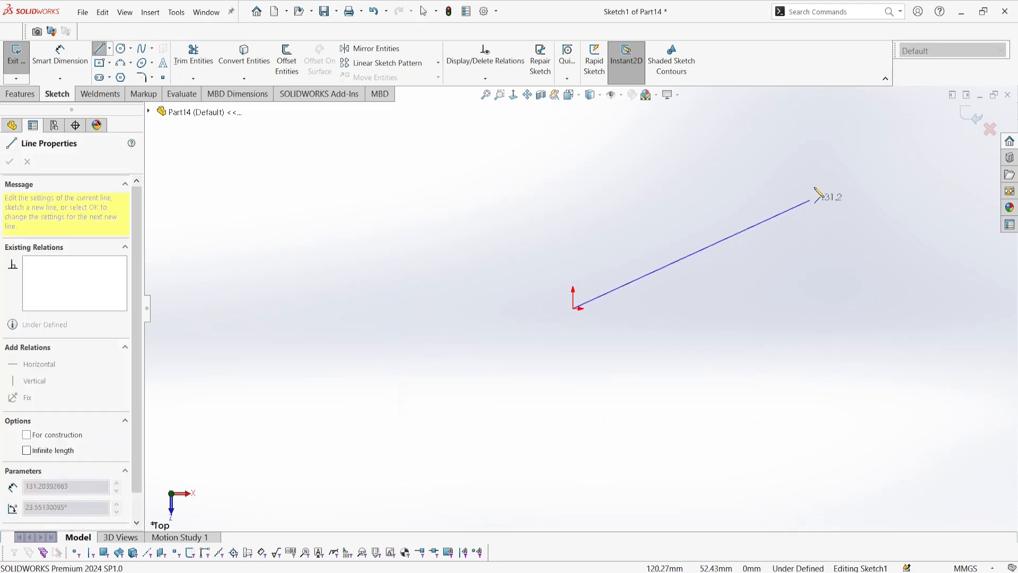
left_click(823, 168)
right_click(850, 212)
left_click(862, 215)
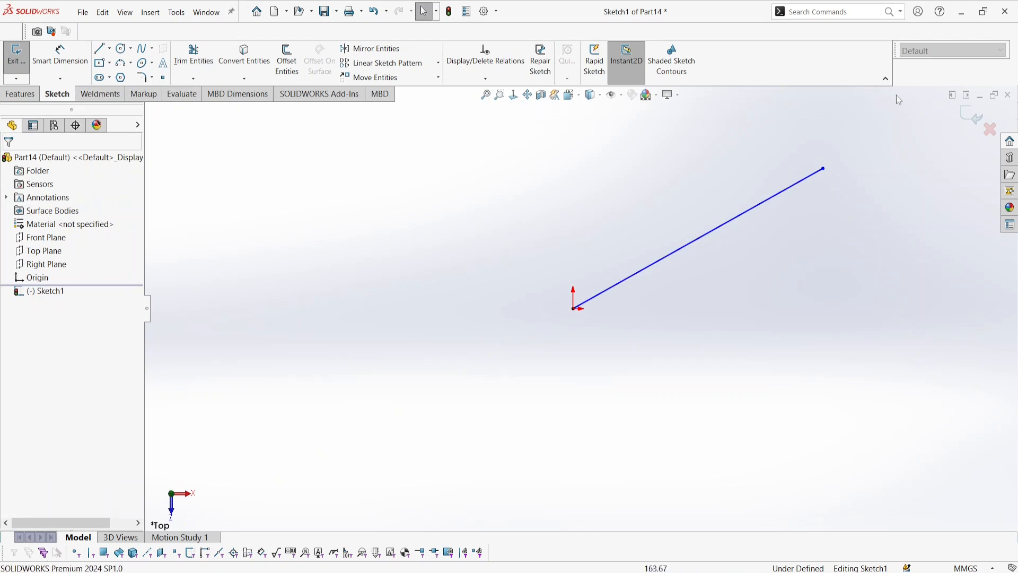
left_click(973, 115)
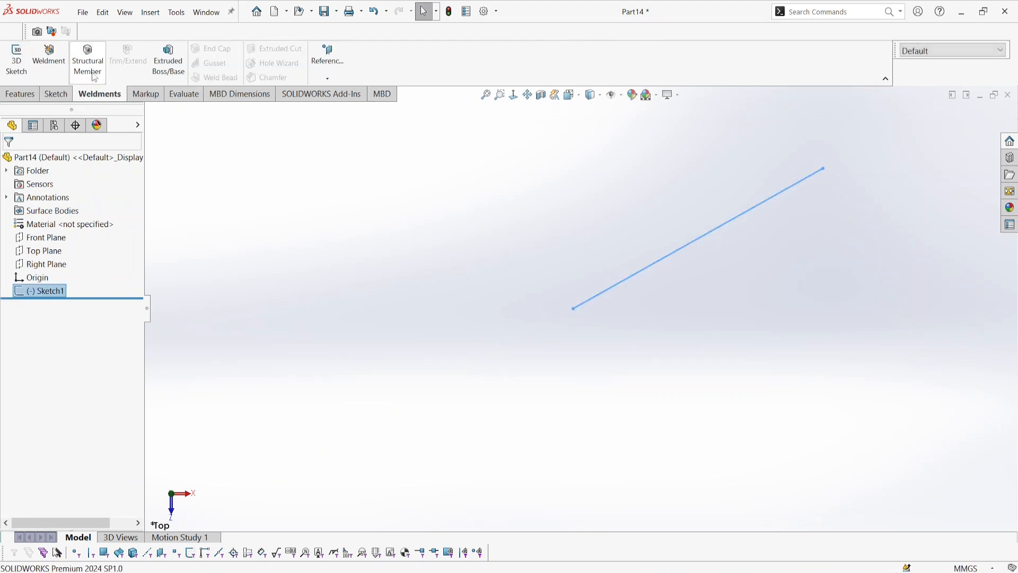
Start a Structural Member, dismiss the missing file warning, and choose standard new sizes, type New folder and size WLDM EX1
left_click(87, 60)
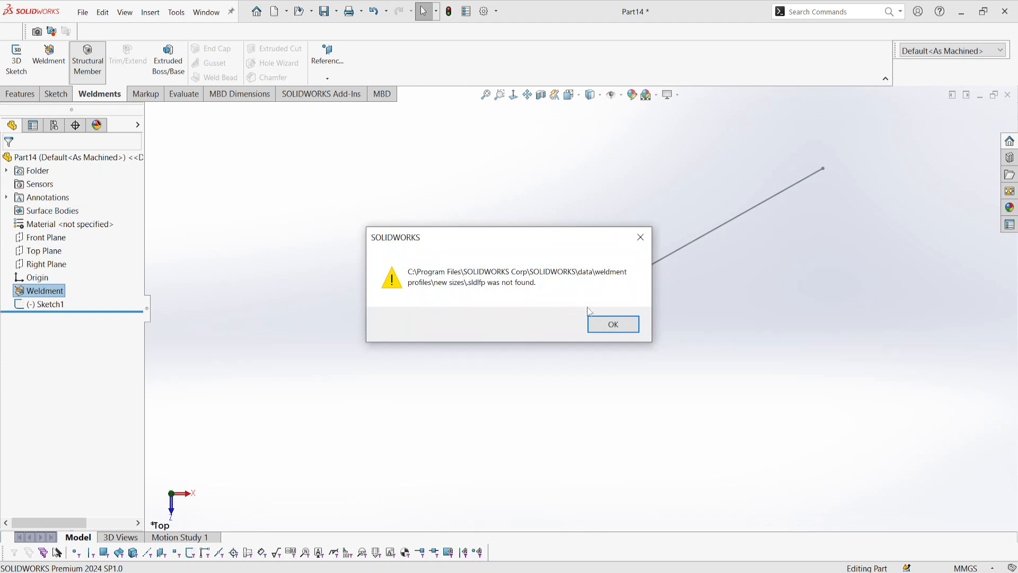
left_click(610, 324)
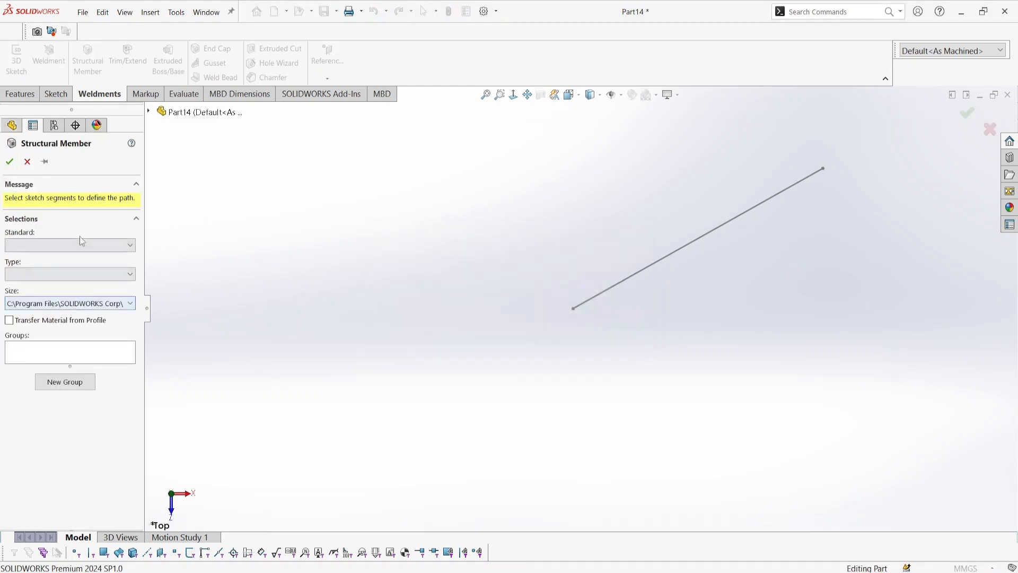
left_click(80, 244)
left_click(18, 341)
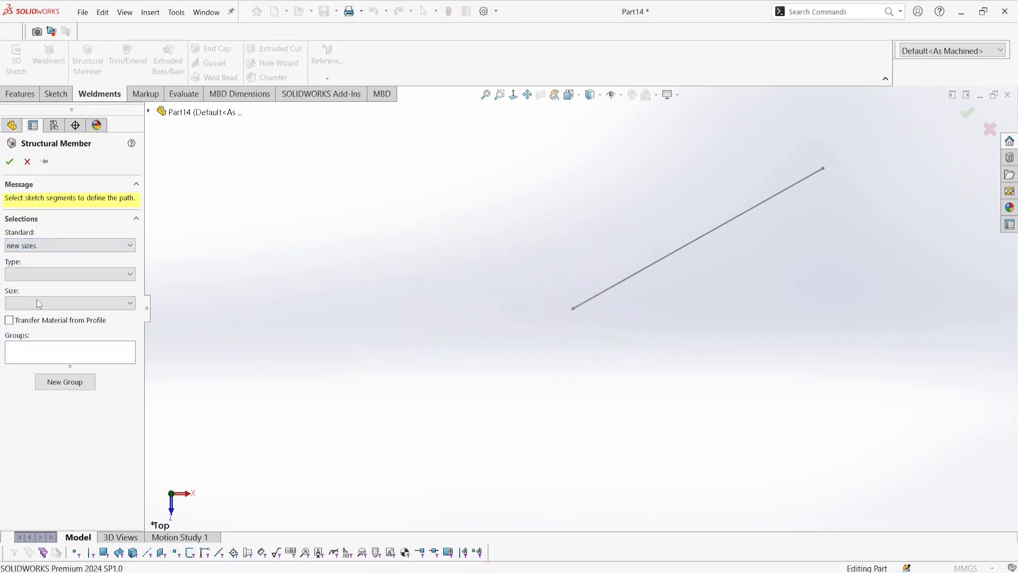
left_click(55, 274)
left_click(35, 289)
left_click(58, 300)
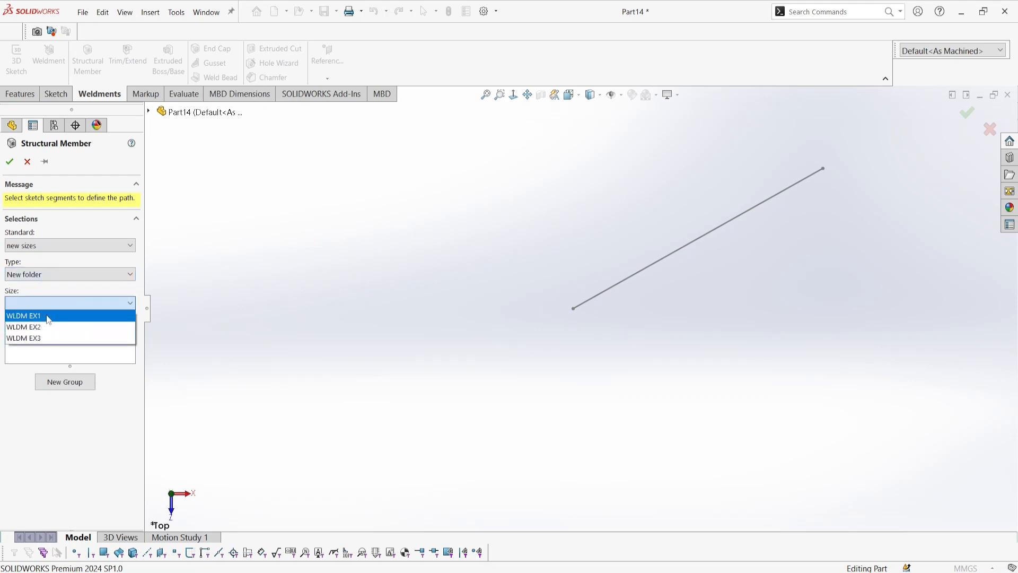
left_click(49, 316)
Select the sketched line as the structural member's path and change the profile size to WLDM EX2
left_click(54, 359)
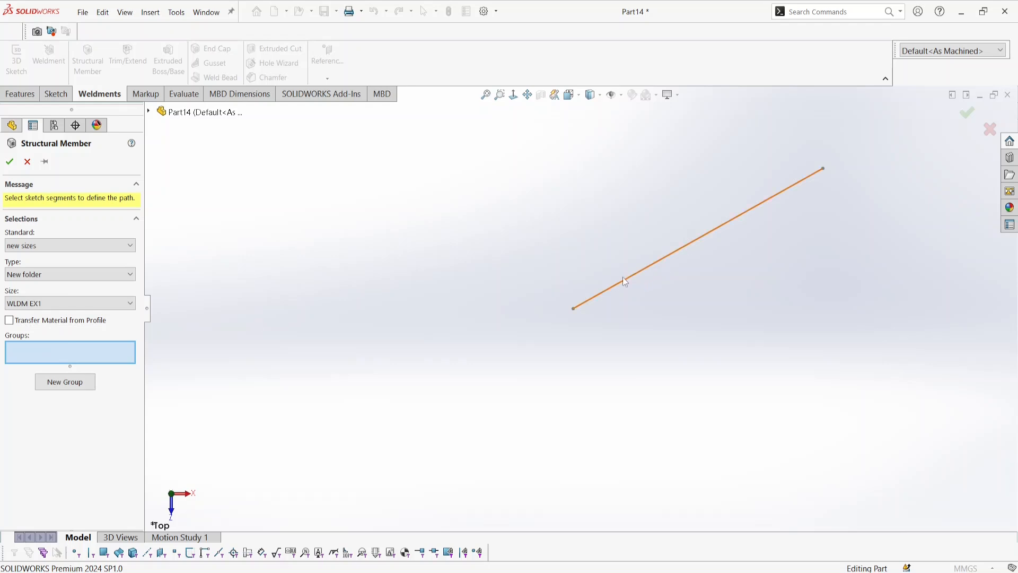
left_click(593, 307)
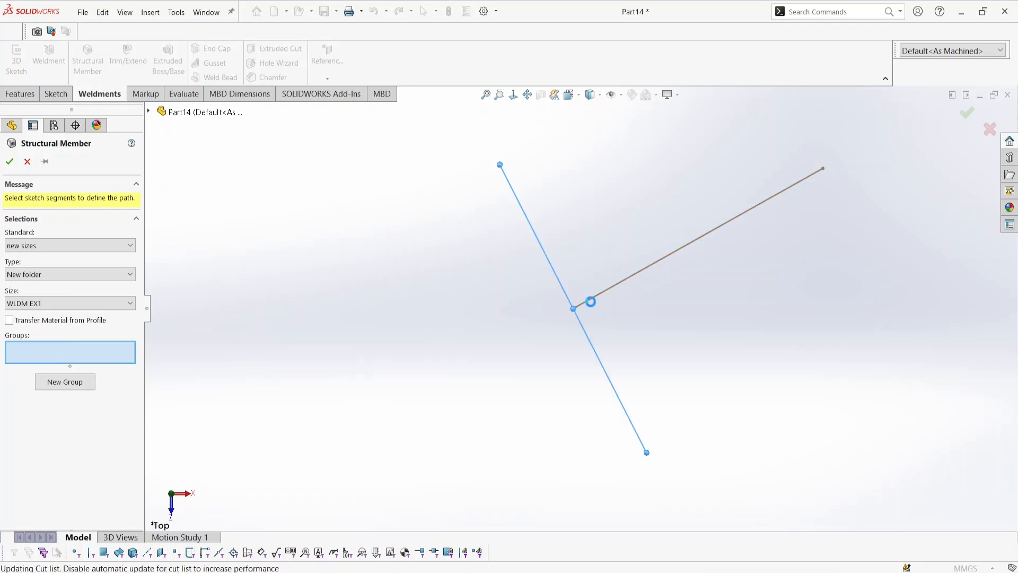
middle_click_drag(594, 301, 686, 253)
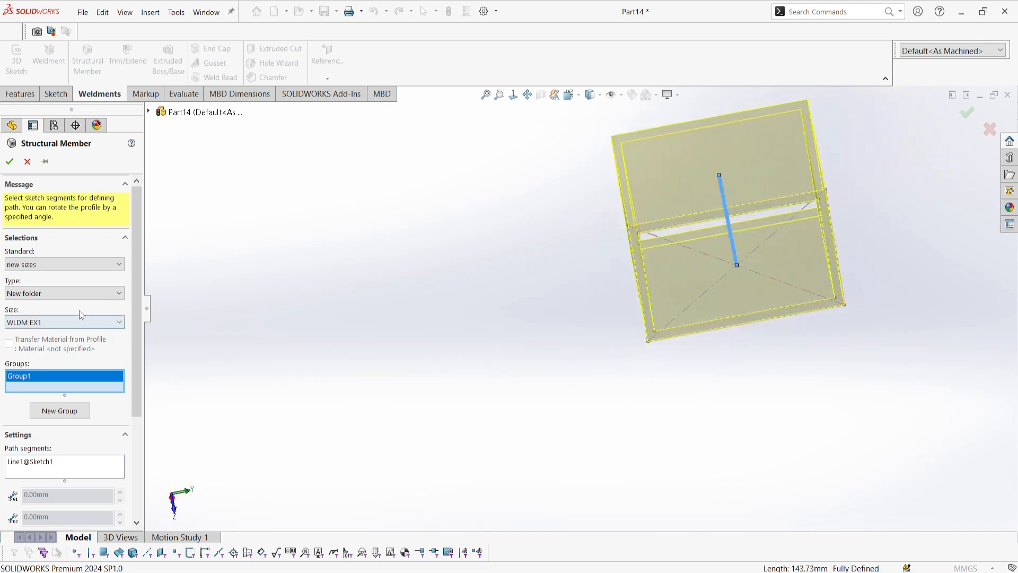
left_click(58, 324)
left_click(53, 346)
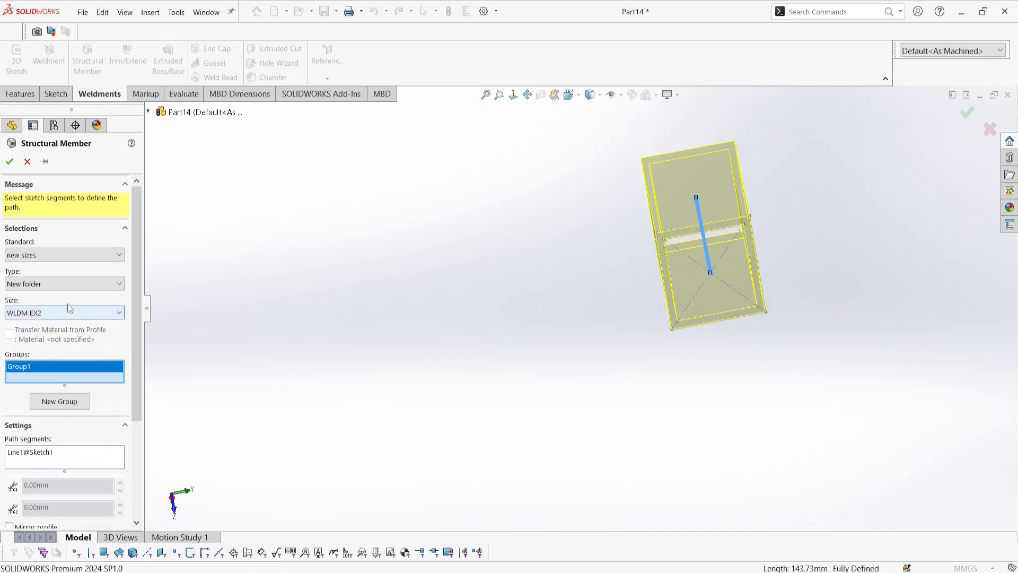
Change the structural member's profile size to WLDM EX3 and accept the member
left_click(59, 315)
left_click(59, 352)
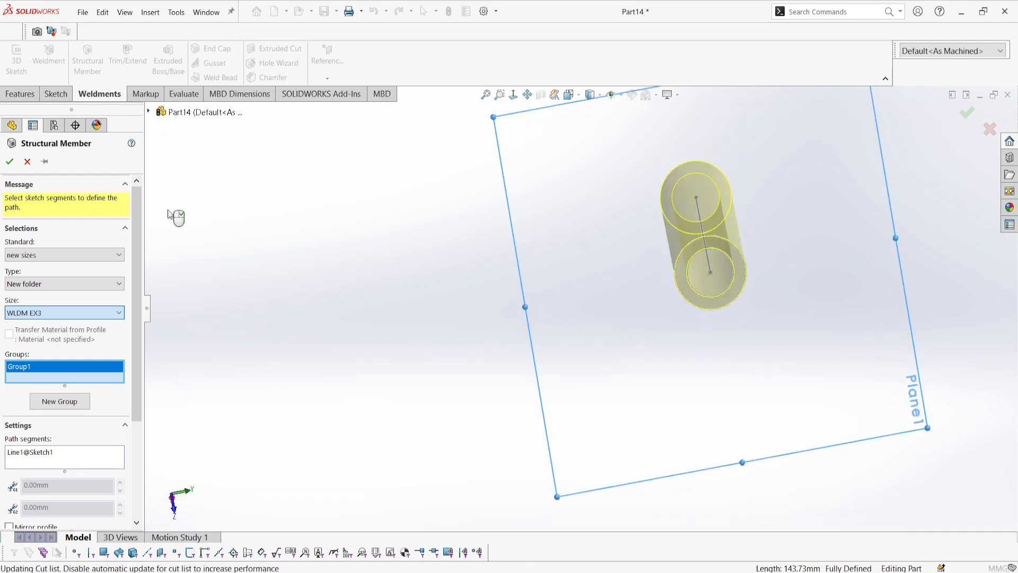
left_click(9, 159)
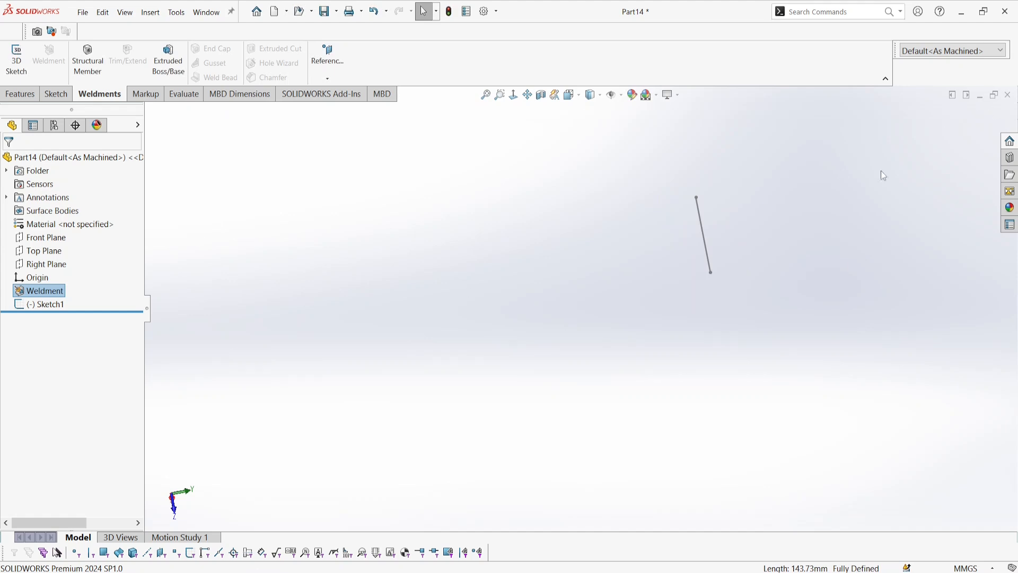
Switch to File Explorer, review the WLDM profile files and their parent new sizes folder, and return to SOLIDWORKS
mouse_move(403, 570)
left_click(412, 539)
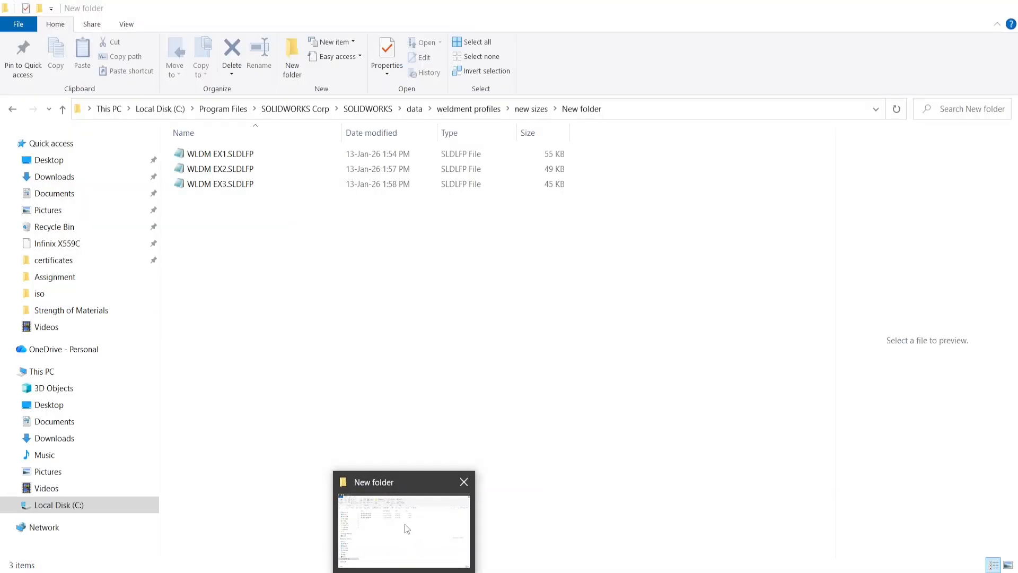
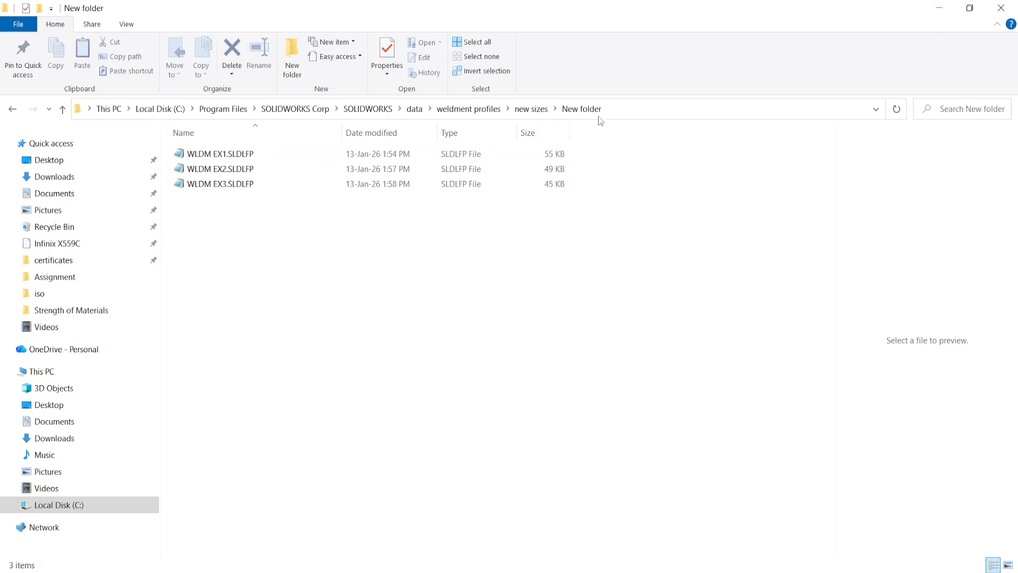
left_click(541, 117)
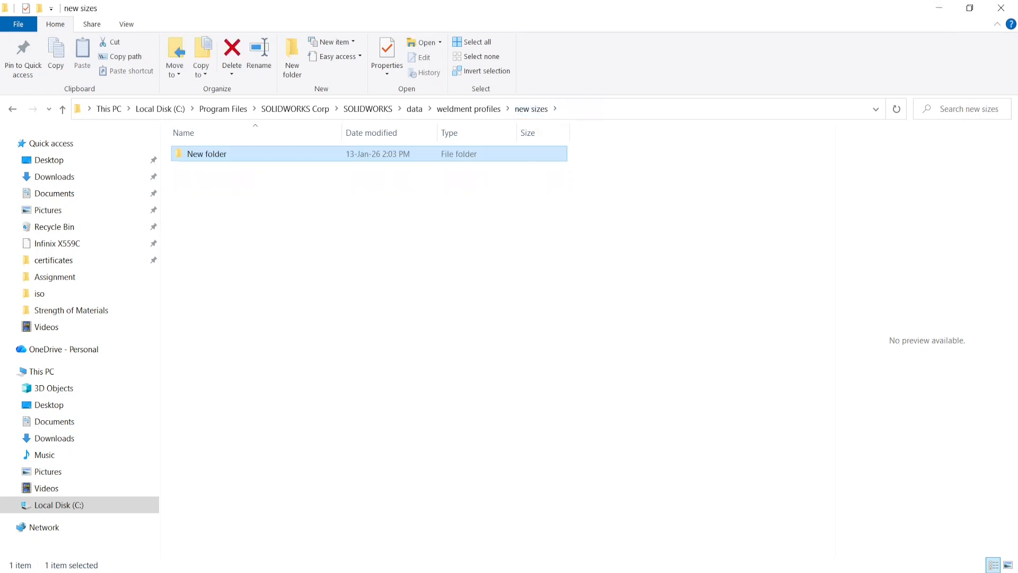
mouse_move(470, 569)
left_click(471, 539)
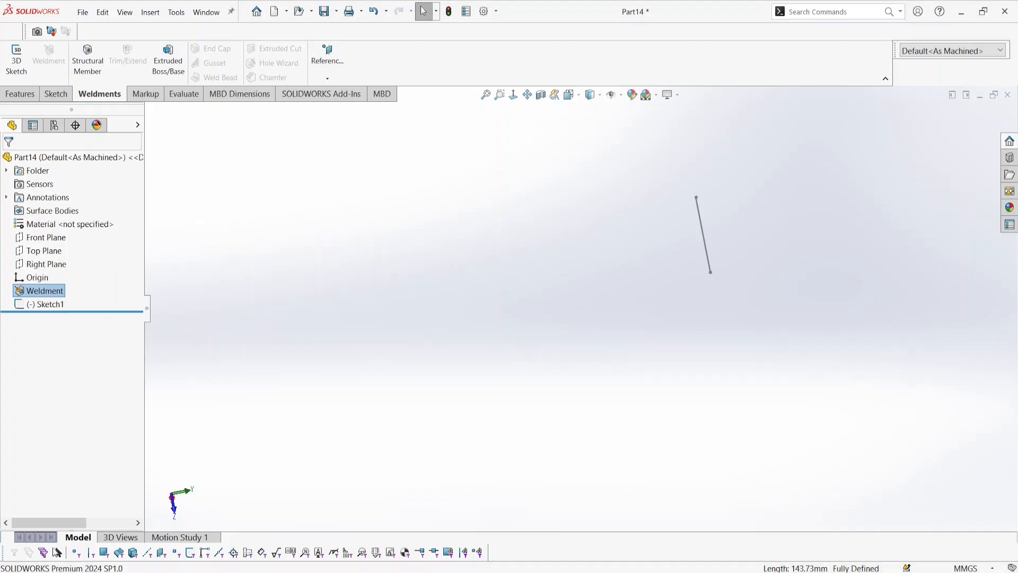
Delete the sketch containing the inclined line and confirm the deletion
right_click(55, 307)
left_click(81, 380)
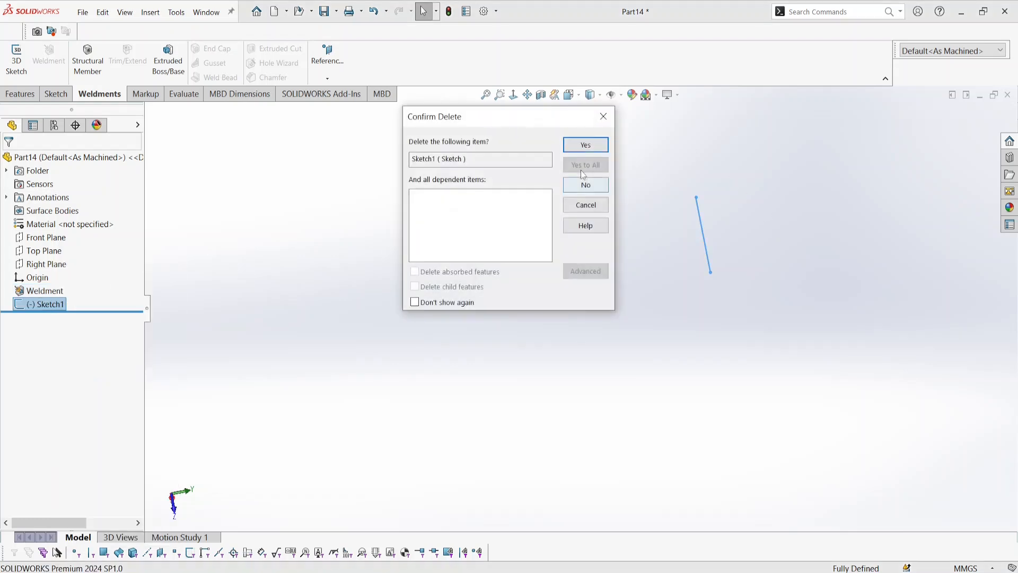
left_click(586, 147)
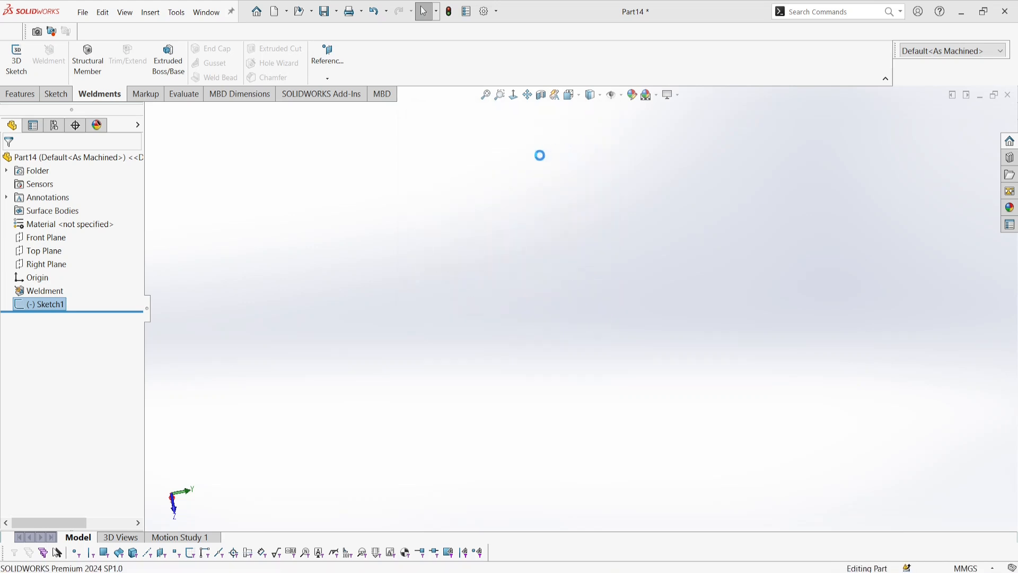
Start a sketch on the Top Plane and draw the first five connected sides of a five-pointed star, forming its upper and right arms
left_click(21, 96)
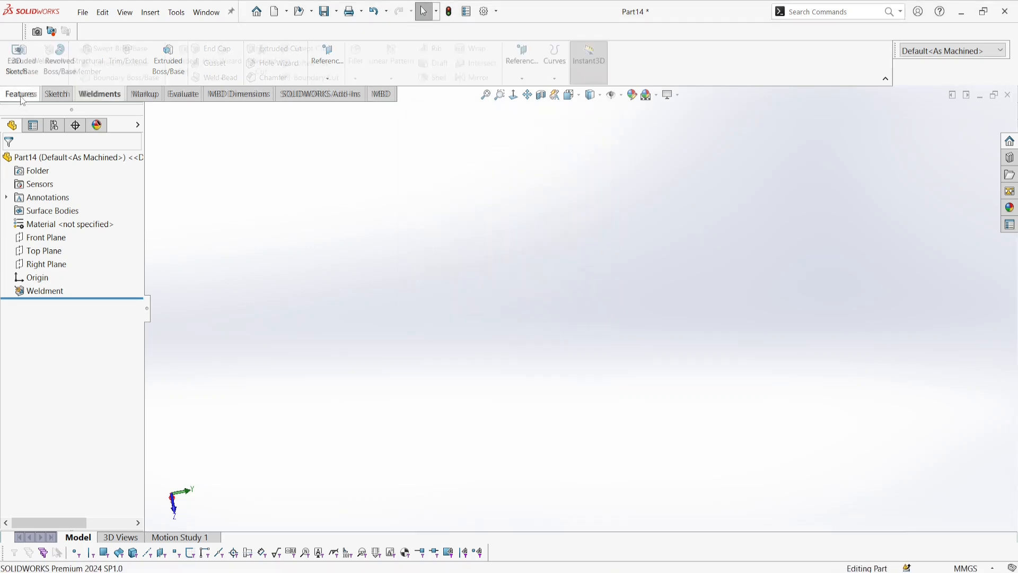
left_click(44, 251)
left_click(49, 237)
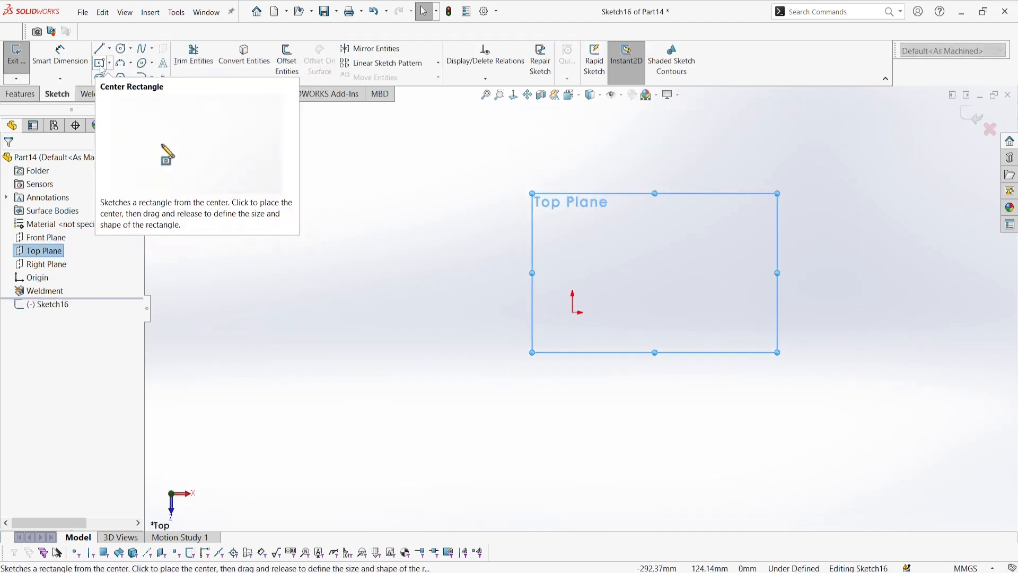
right_click(382, 250)
right_click_drag(353, 250, 321, 256)
left_click_drag(429, 236, 507, 137)
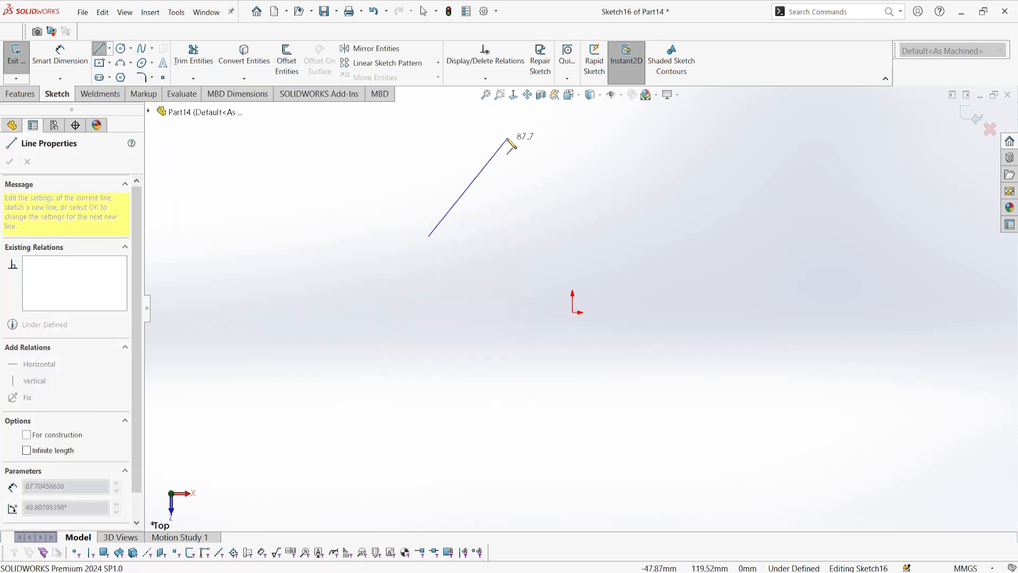
left_click(539, 231)
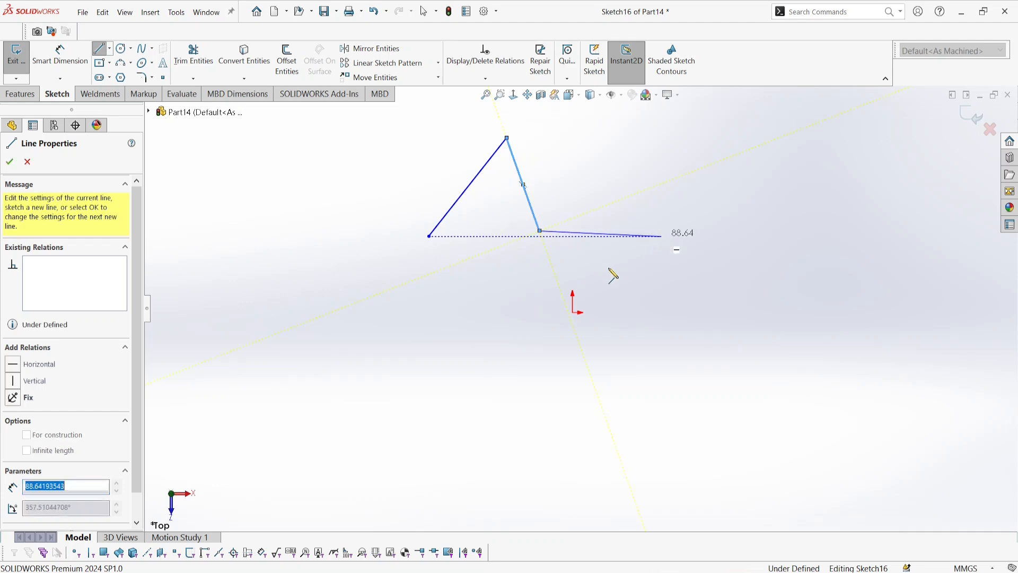
left_click(661, 236)
left_click(552, 317)
left_click(606, 434)
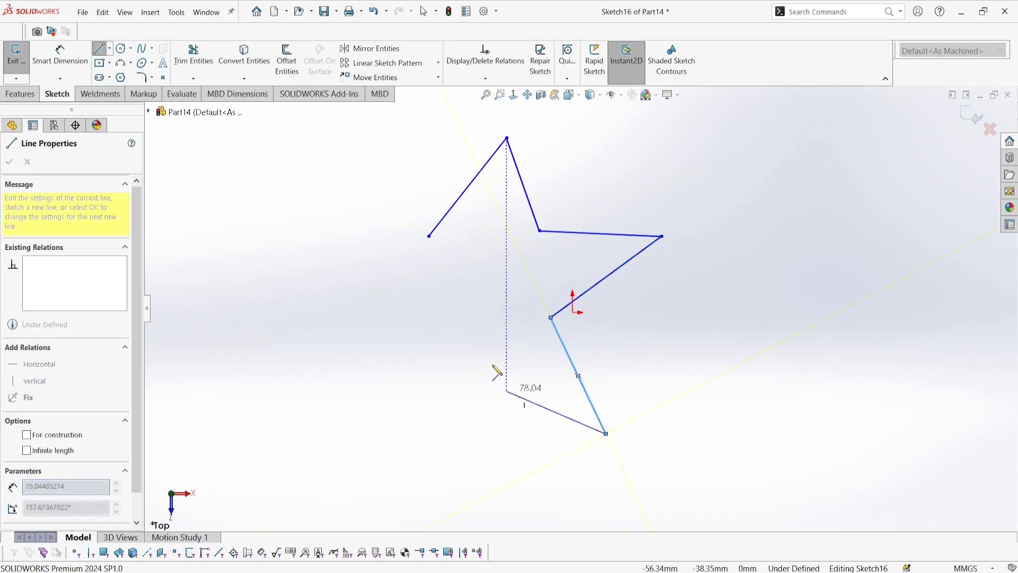
Draw the star's remaining five sides, closing the outline with a side about 80 mm long, and exit the sketch
left_click(478, 341)
left_click(367, 414)
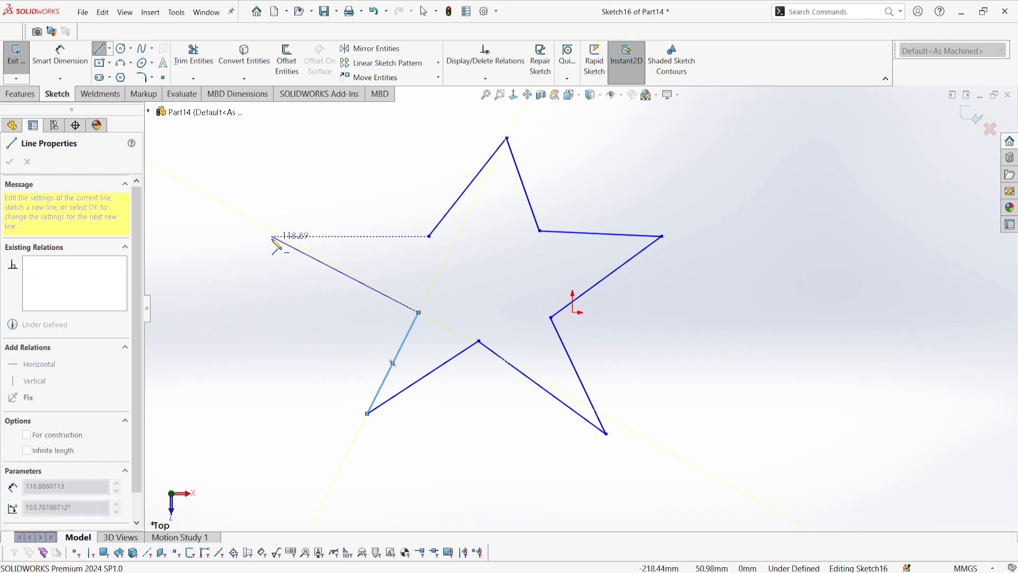
left_click(318, 239)
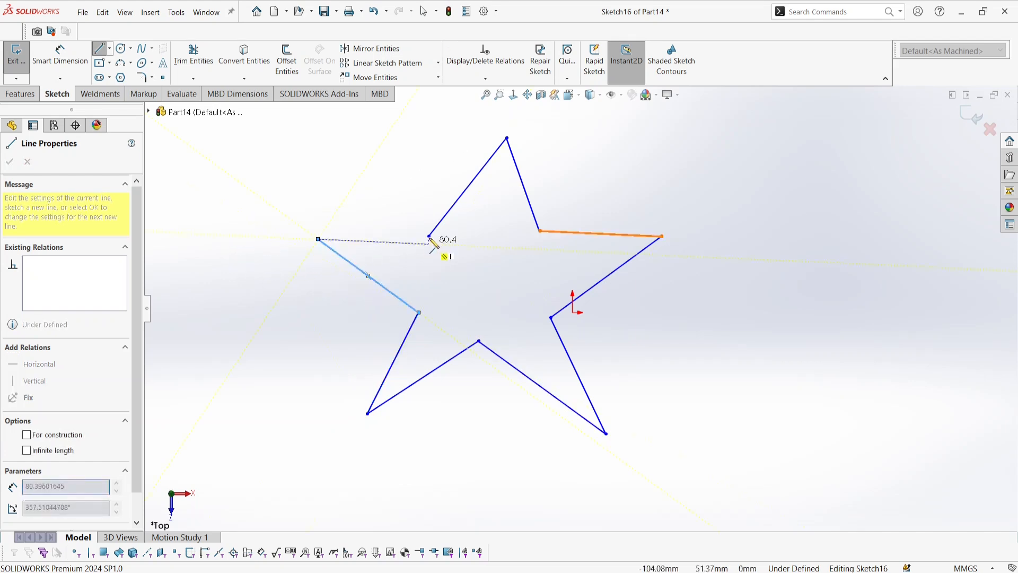
left_click(429, 236)
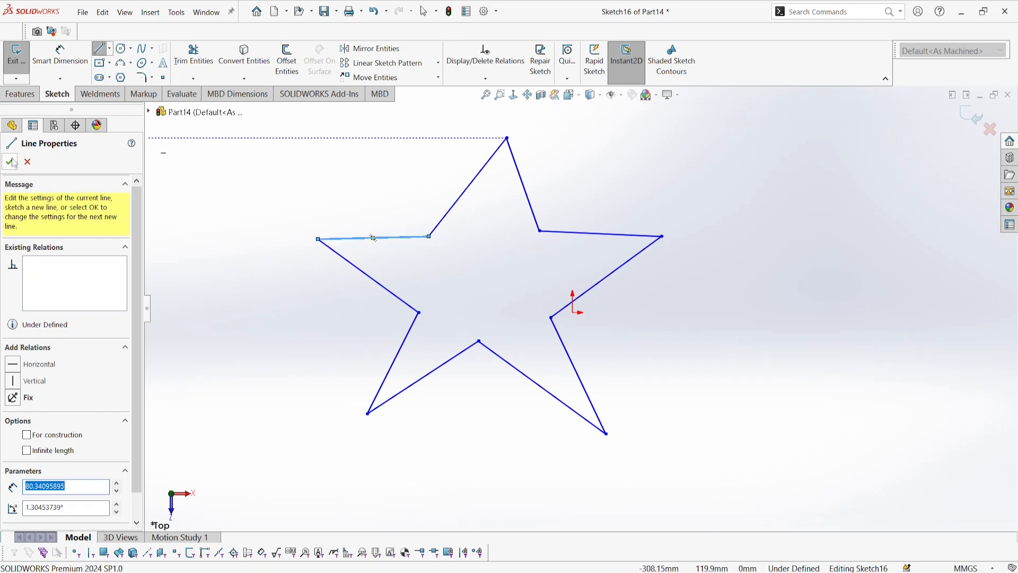
left_click(10, 162)
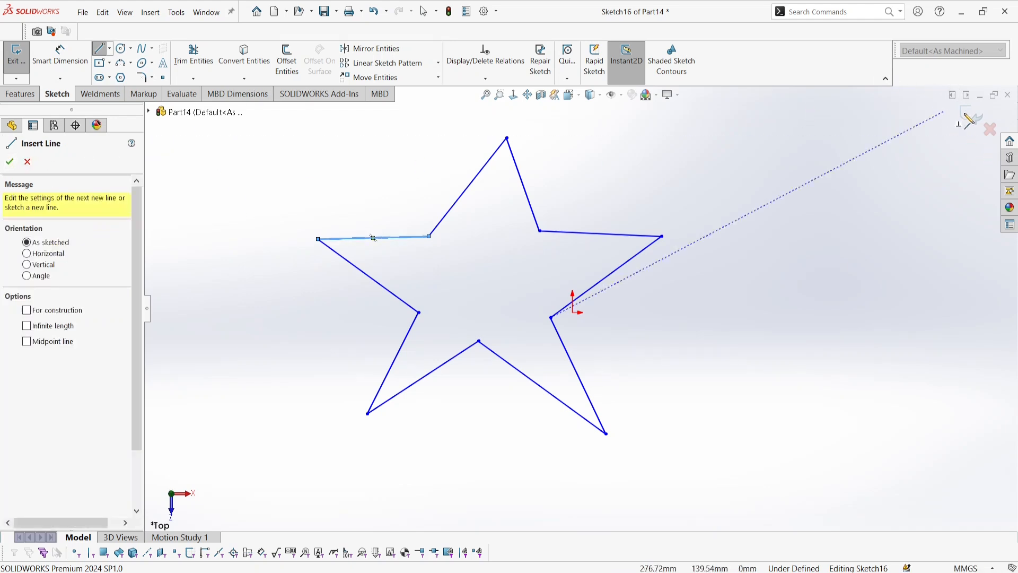
left_click(14, 167)
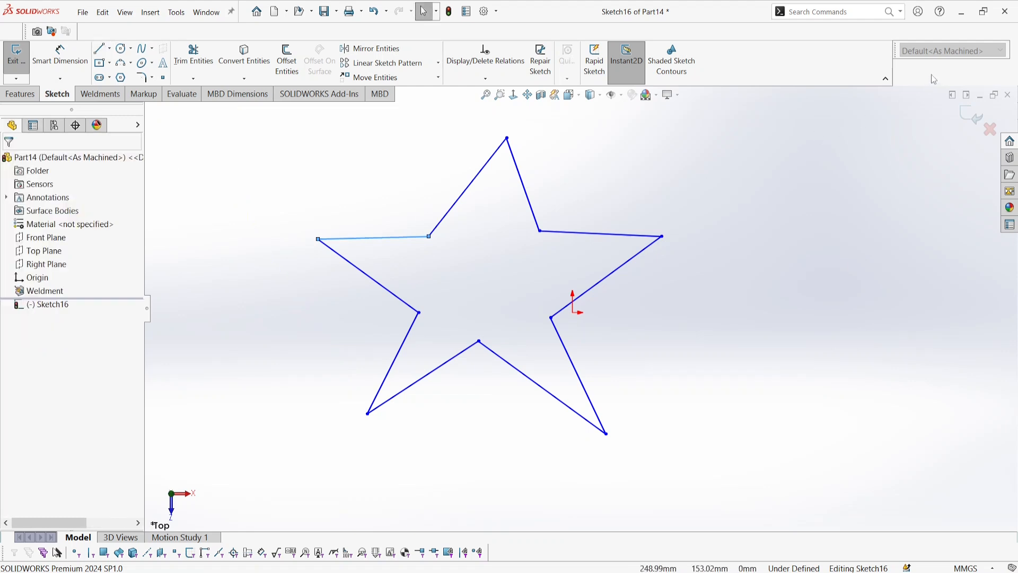
left_click(979, 115)
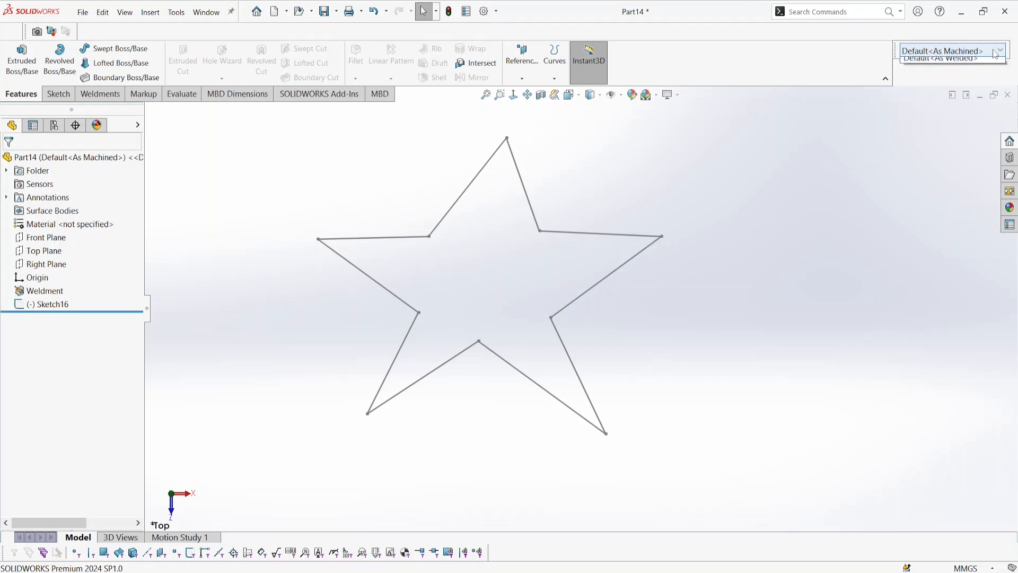
Add a new configuration named B to the part
left_click(952, 51)
left_click(949, 61)
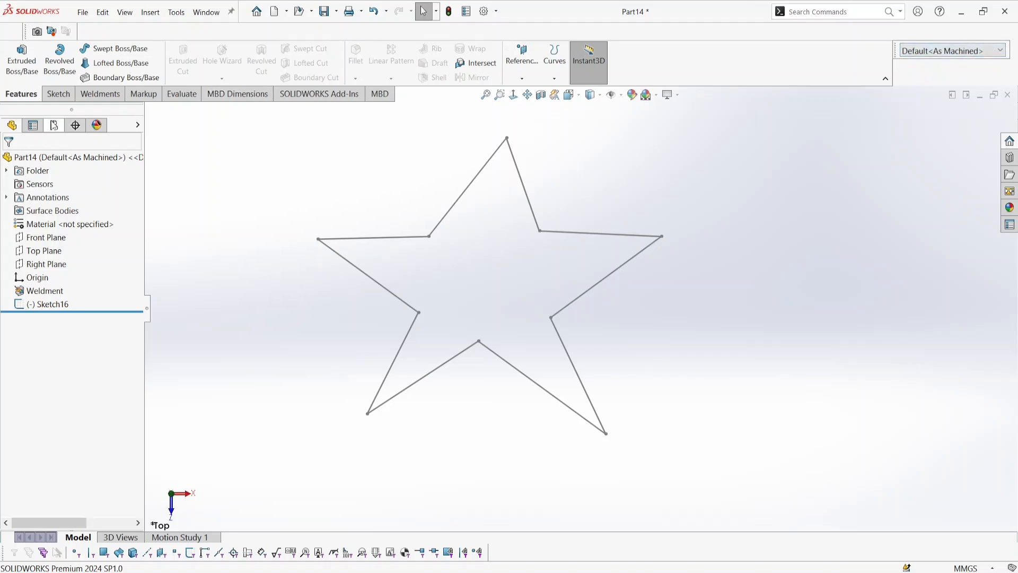
left_click(54, 126)
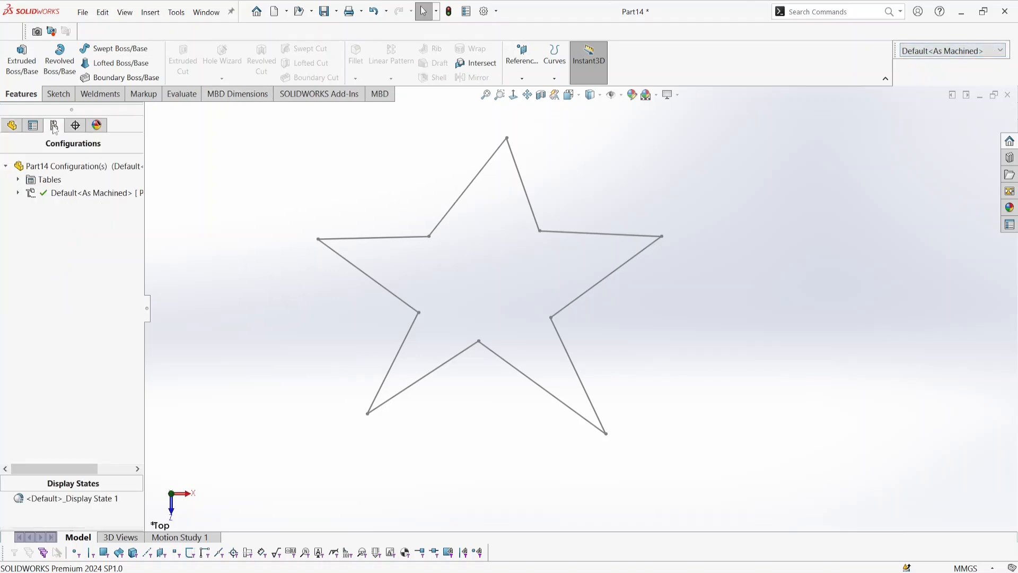
right_click(62, 169)
left_click(92, 187)
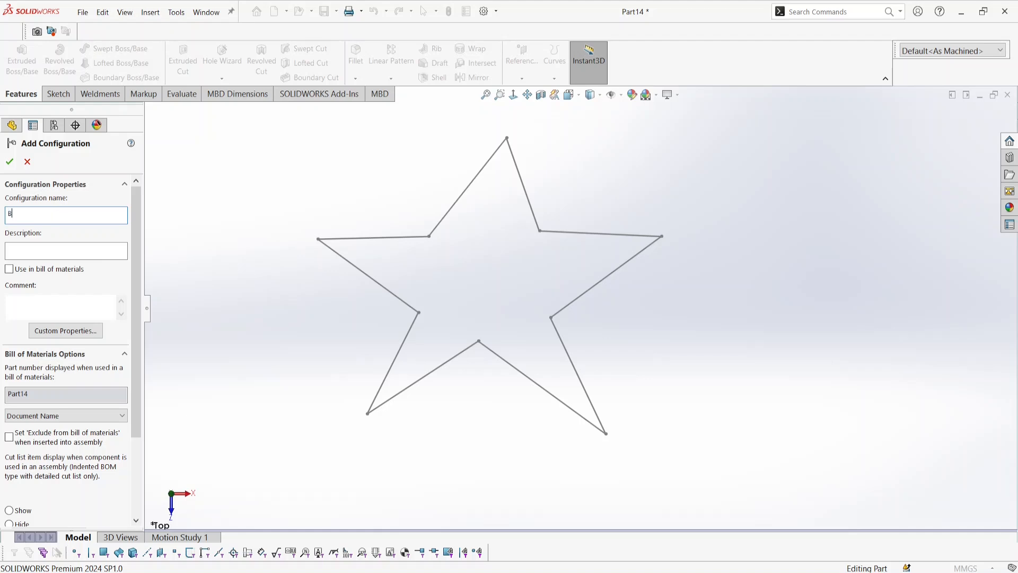
left_click(10, 161)
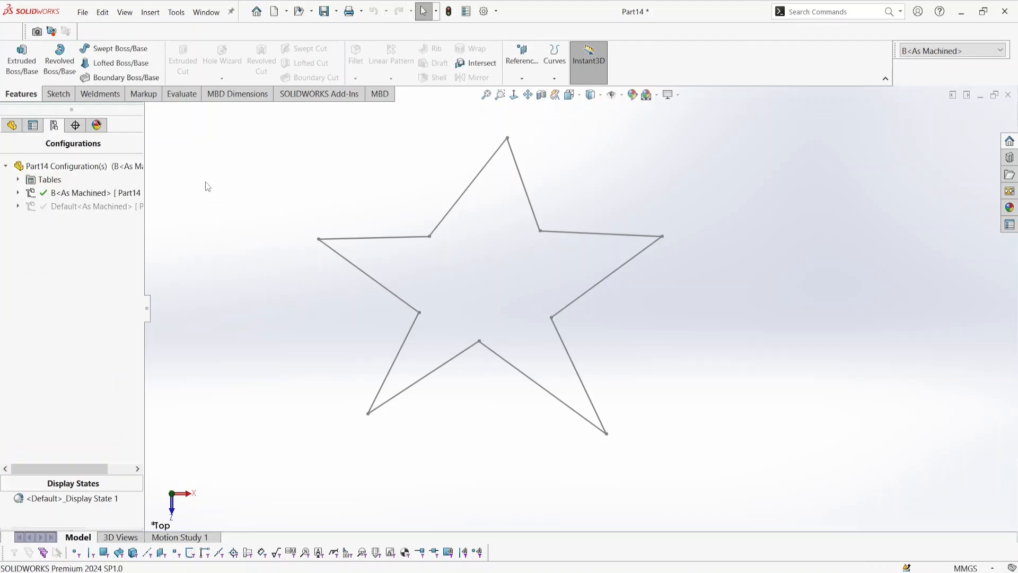
Make the Default<As Machined> configuration active again
left_click(87, 197)
left_click(94, 211)
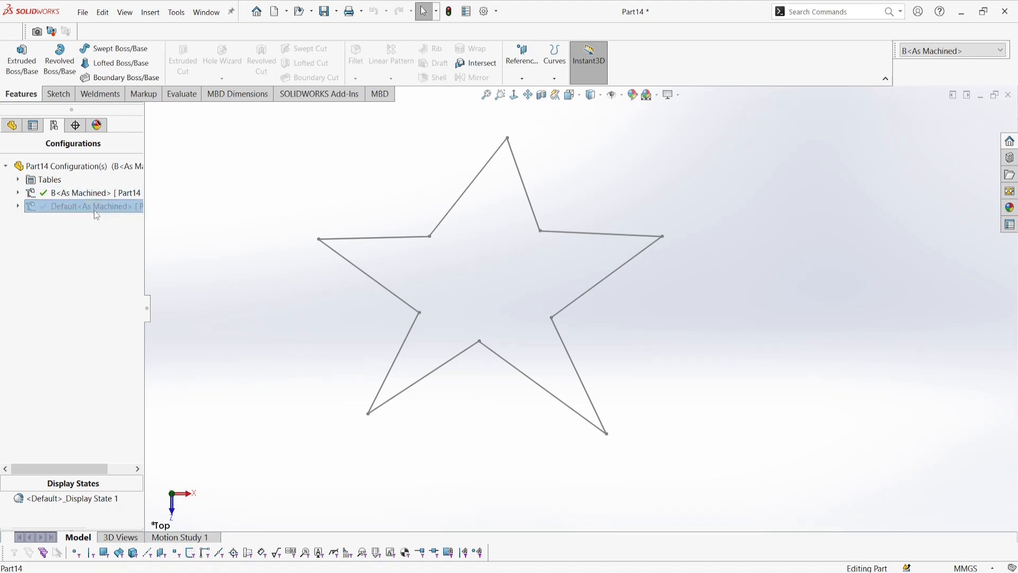
right_click(92, 210)
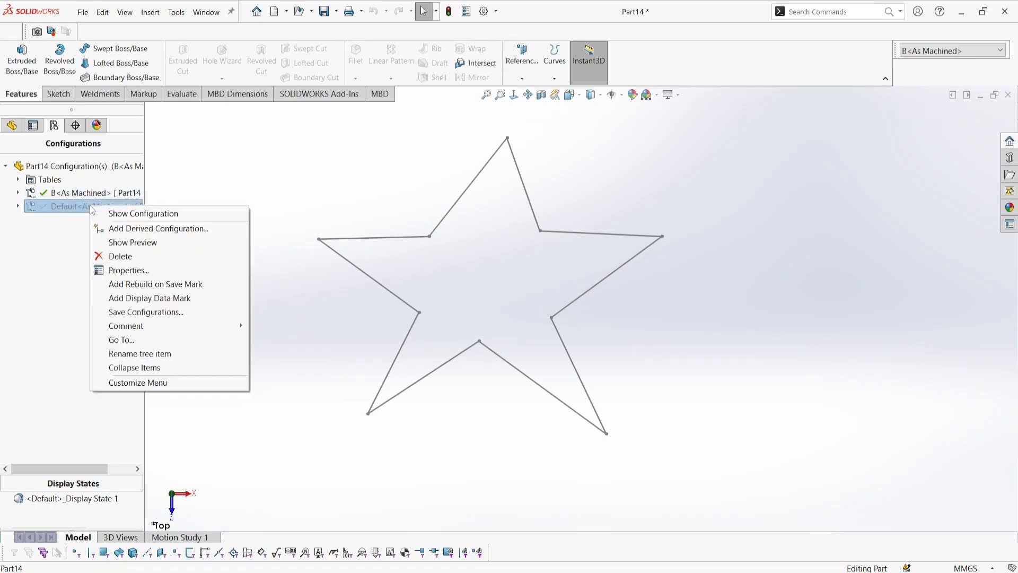
left_click(135, 211)
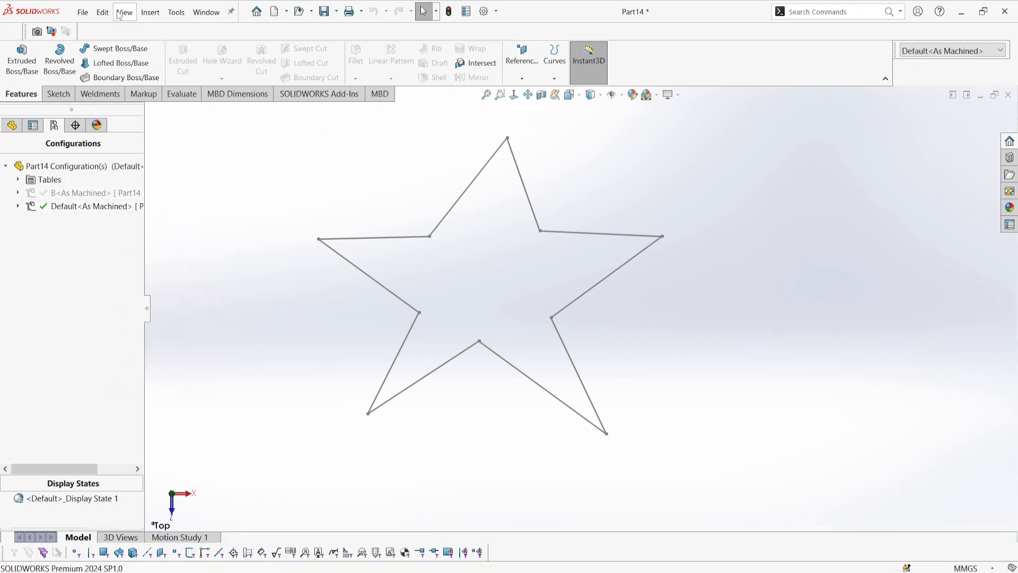
Save the part to the Desktop as library feature part Part14.SLDLFP and agree to create a simplified library feature part
left_click(83, 12)
left_click(120, 144)
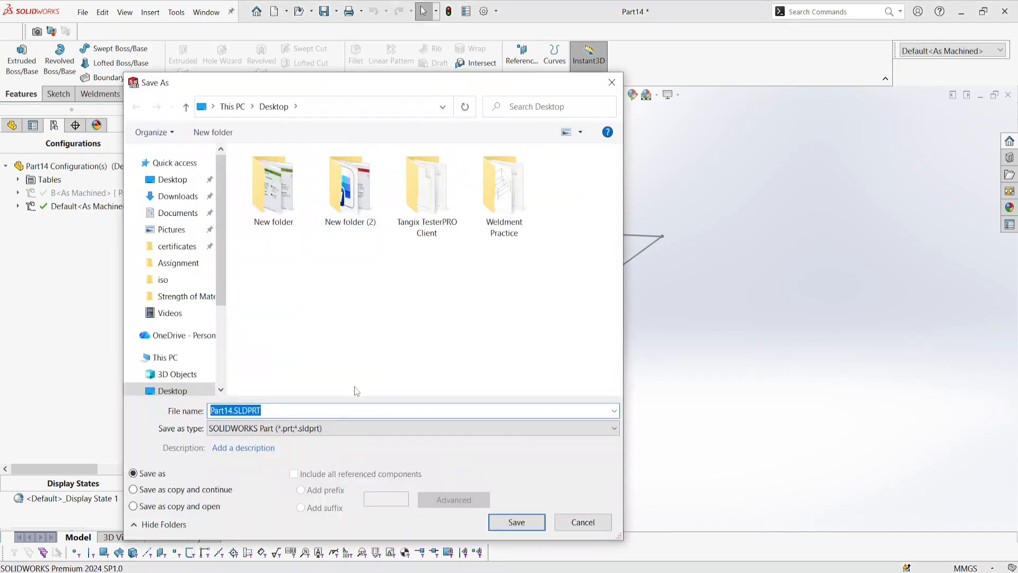
left_click(178, 181)
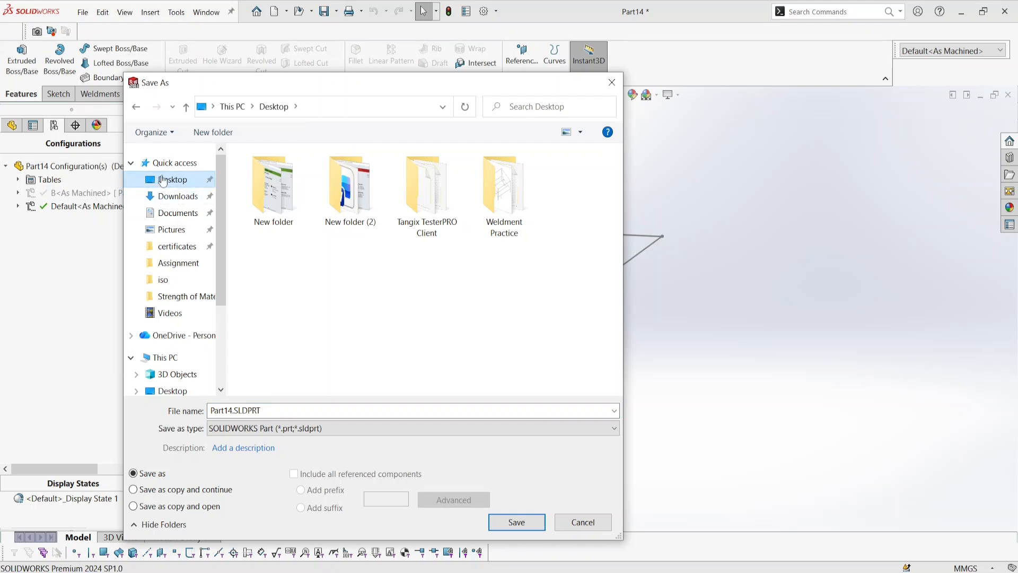
left_click(371, 429)
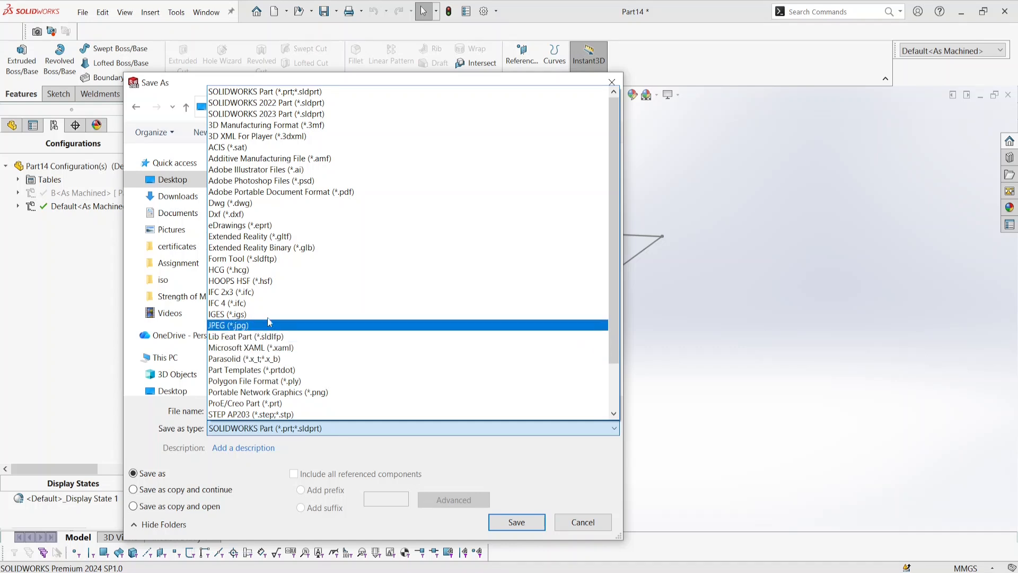
scroll(257, 281, "down", 2)
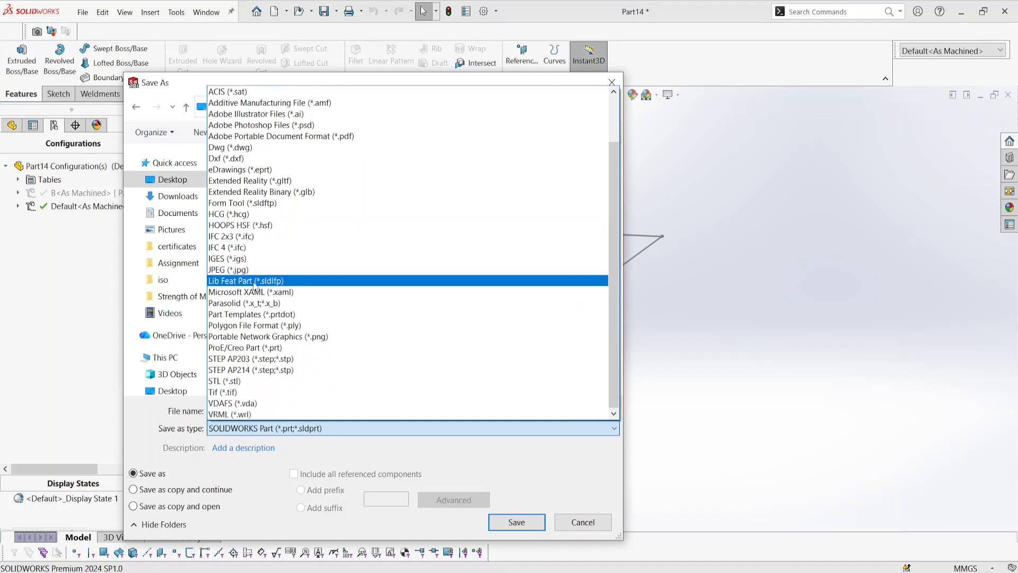
left_click(254, 281)
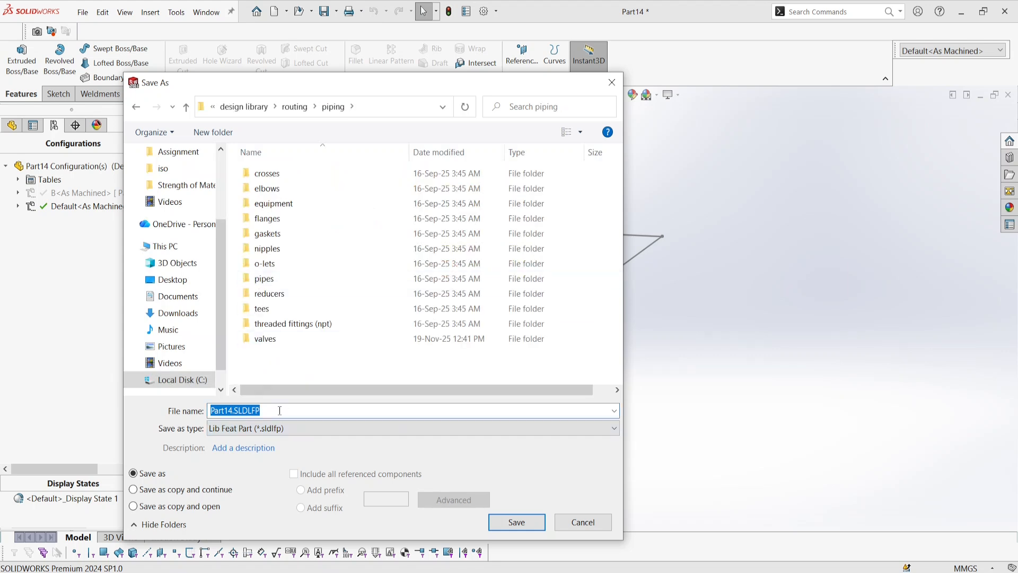
scroll(153, 170, "up", 3)
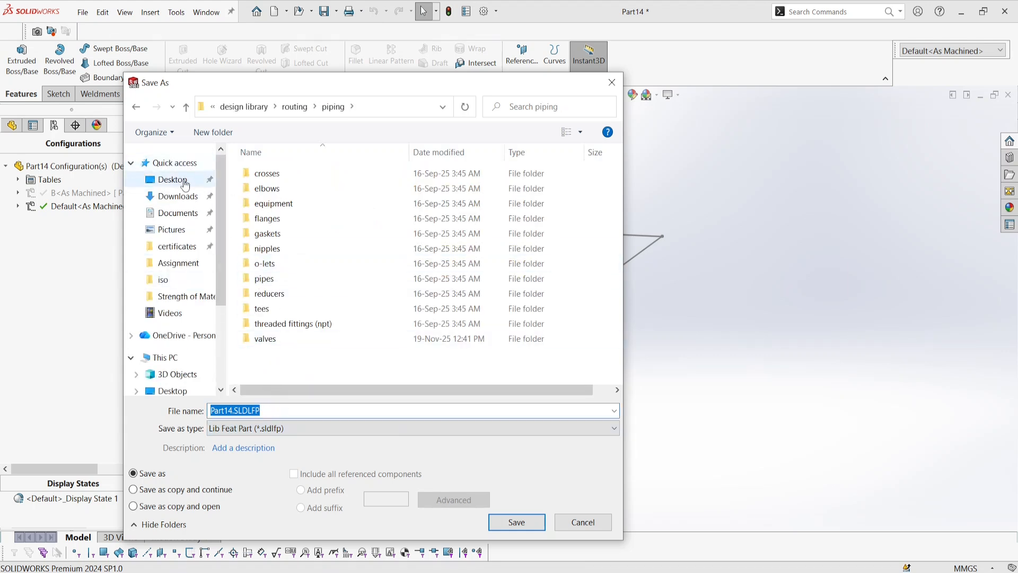
left_click(185, 185)
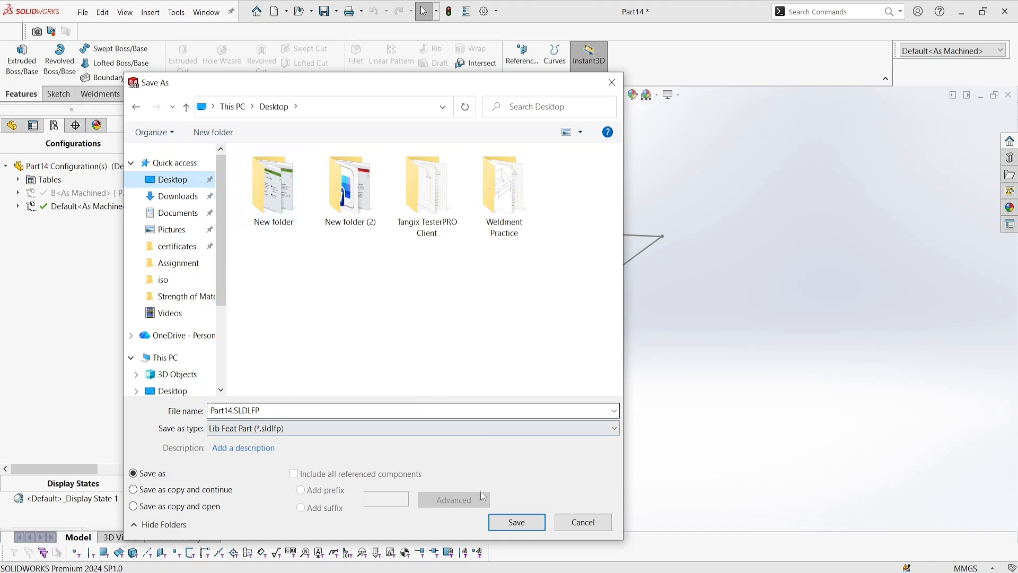
left_click(517, 522)
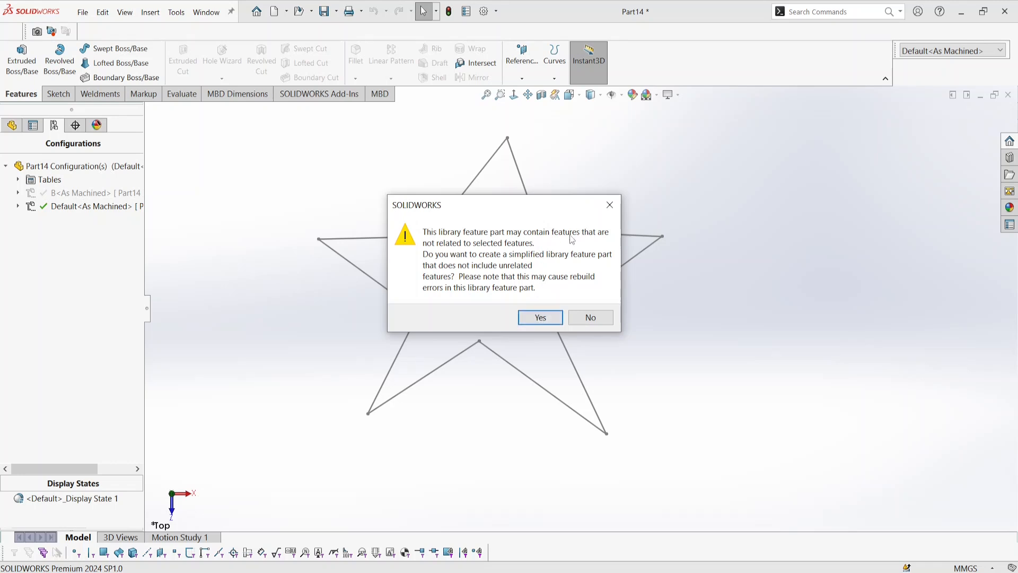
left_click(541, 317)
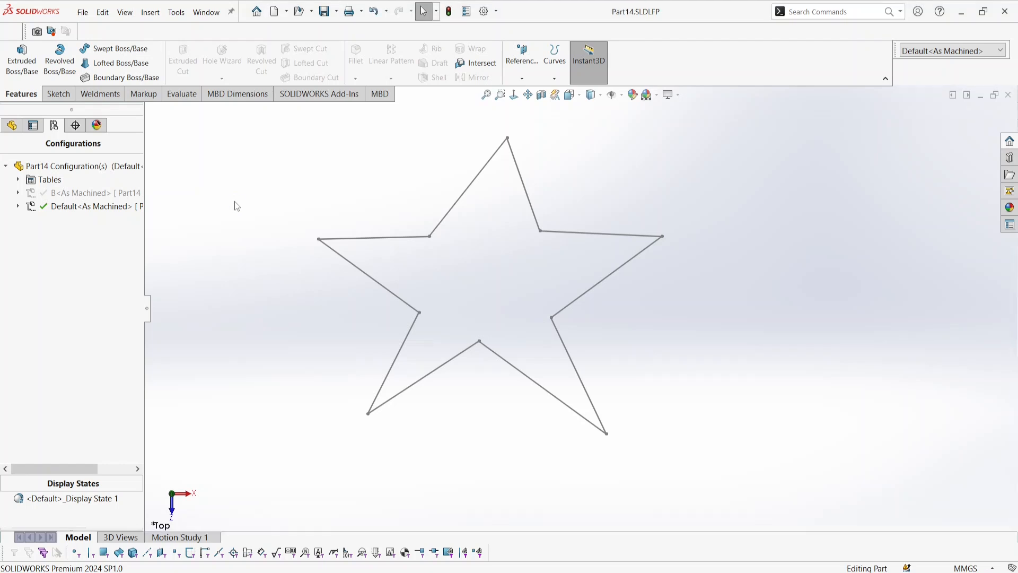
Show the star part's feature tree, close the Part14 library feature part, and switch to File Explorer at the new sizes folder
left_click(22, 127)
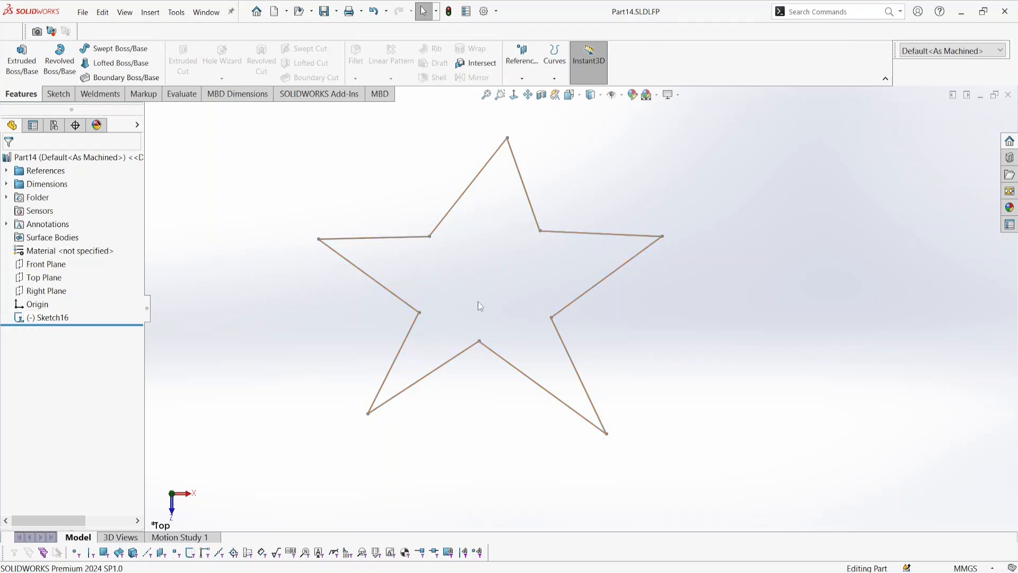
scroll(455, 205, "down", 1)
scroll(467, 263, "up", 2)
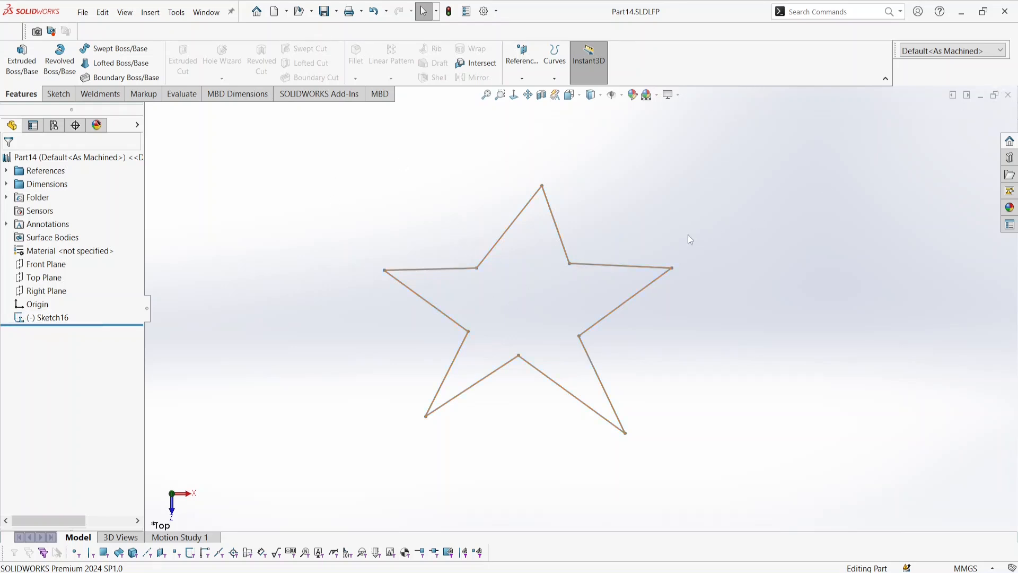
left_click(1010, 95)
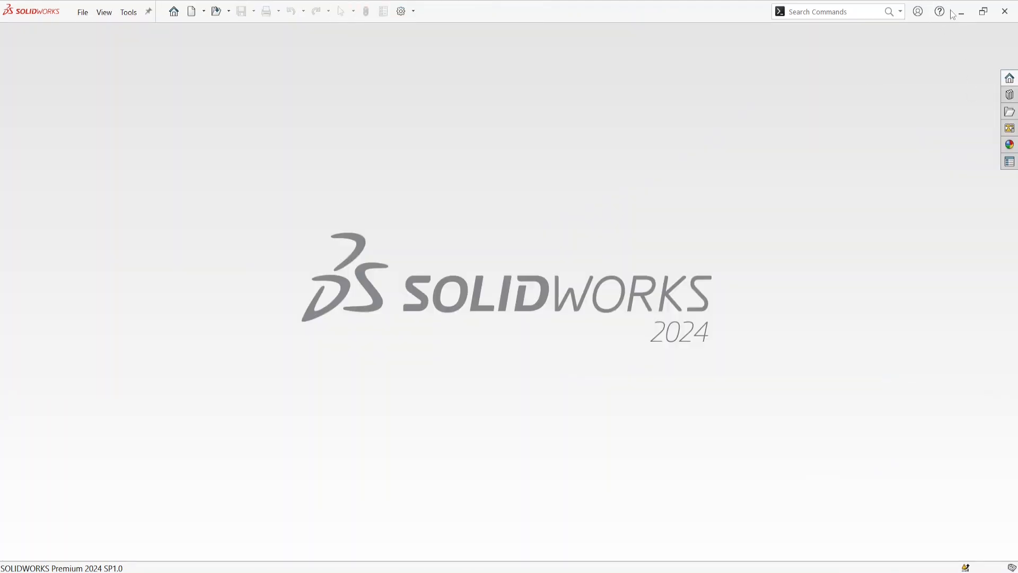
left_click(961, 11)
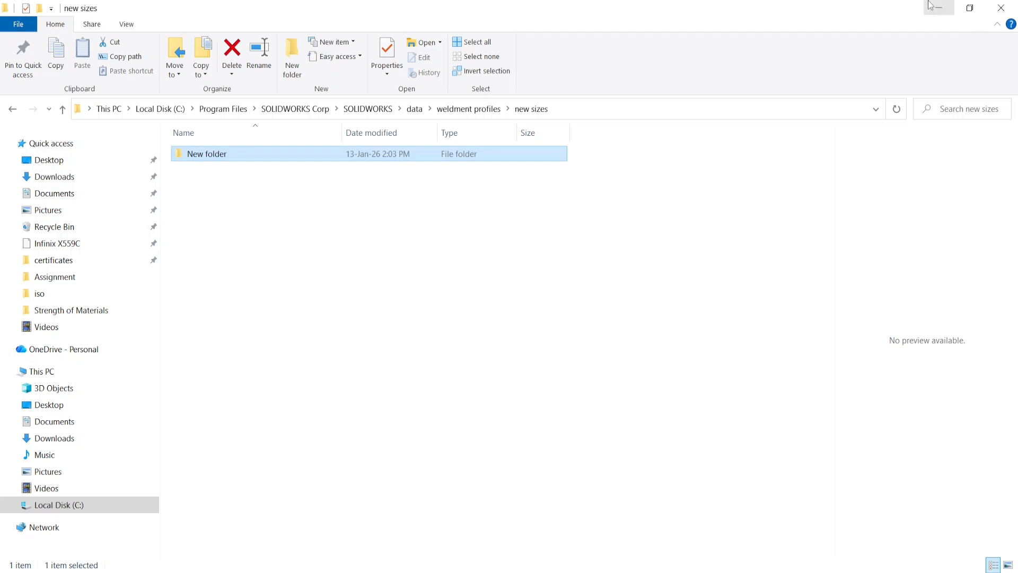
Move Part14.SLDLFP from the desktop into the new sizes folder inside weldment profiles
left_click(970, 8)
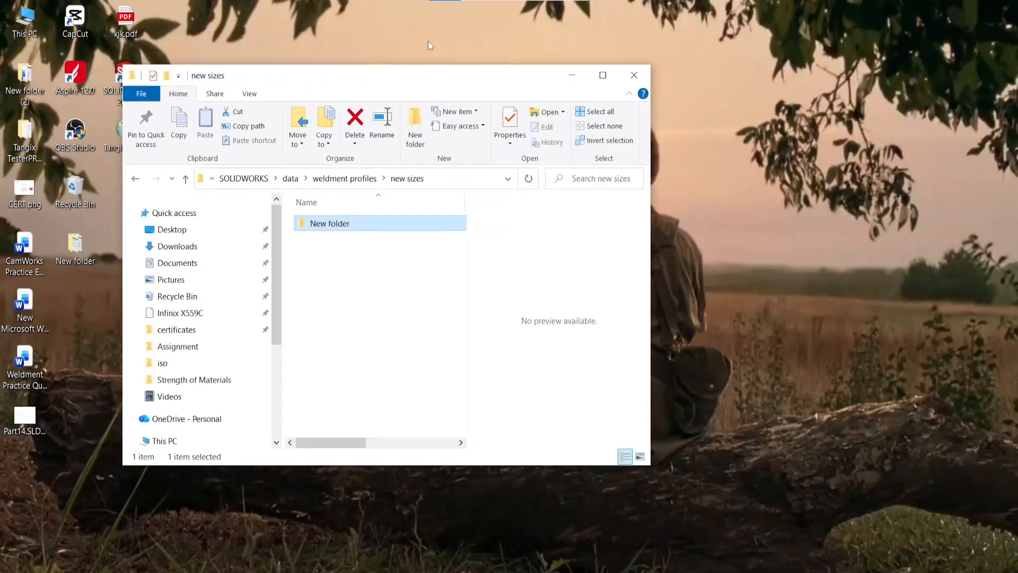
left_click_drag(332, 82, 428, 47)
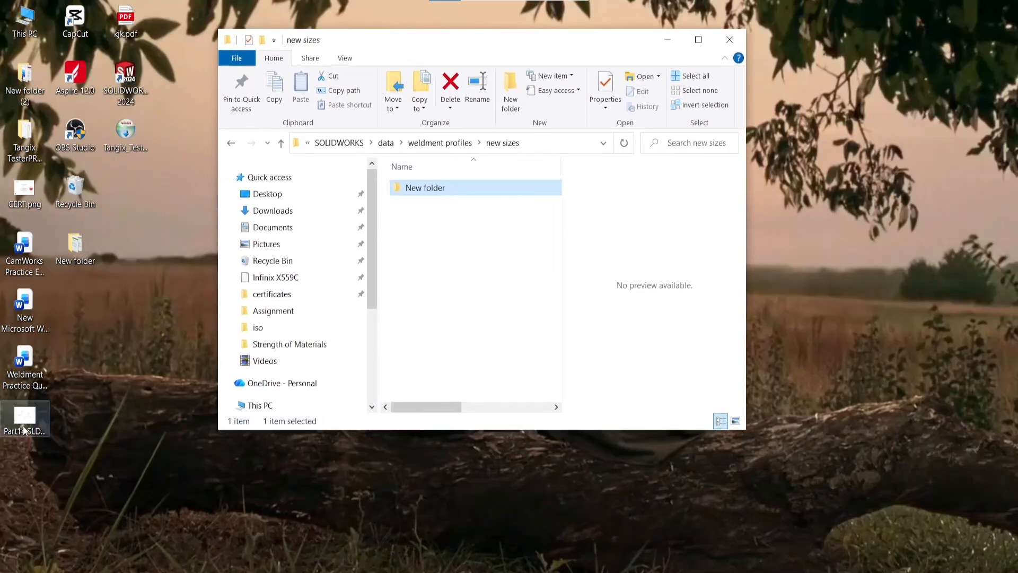
left_click(82, 414)
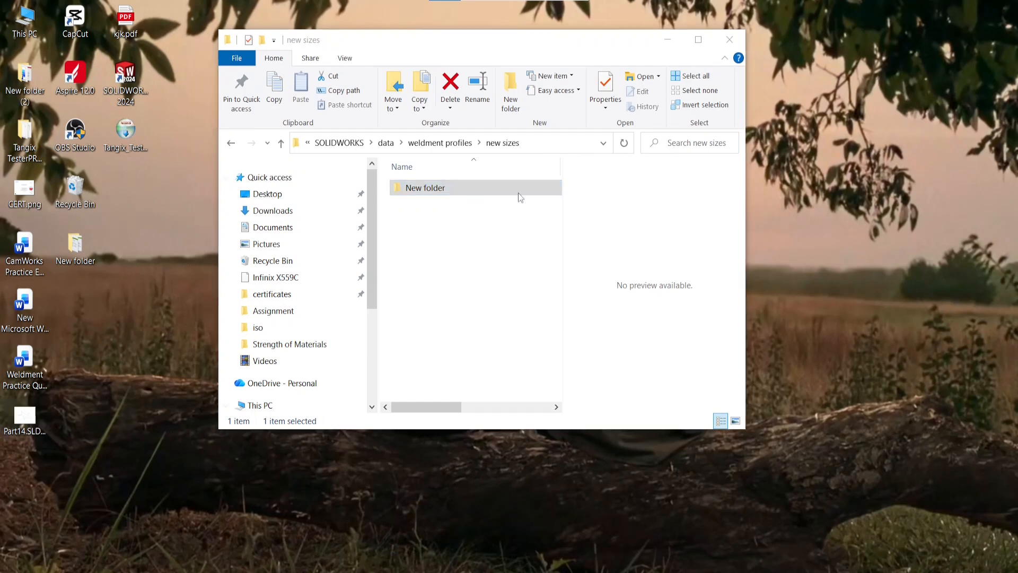
left_click(447, 144)
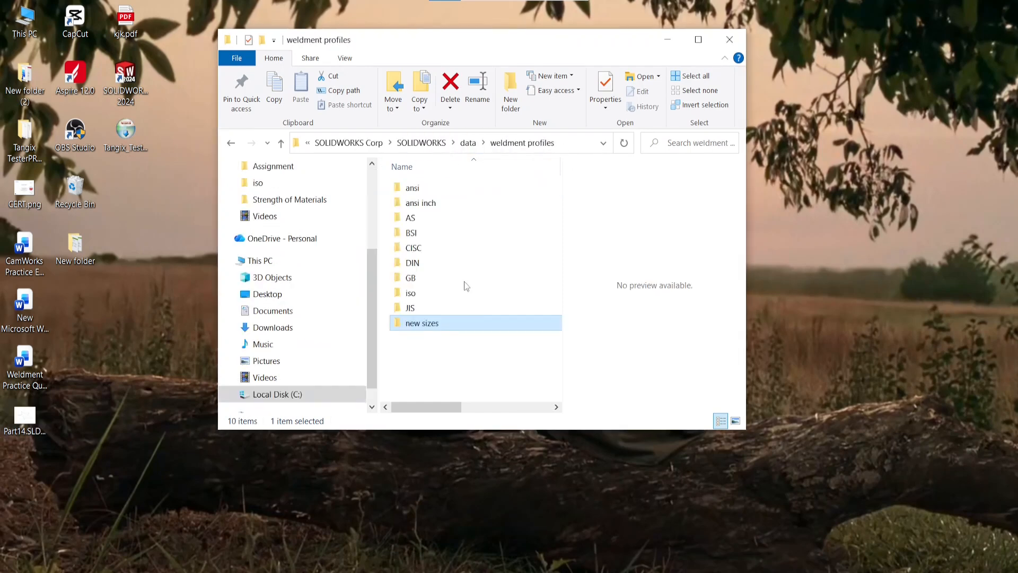
double_click(447, 323)
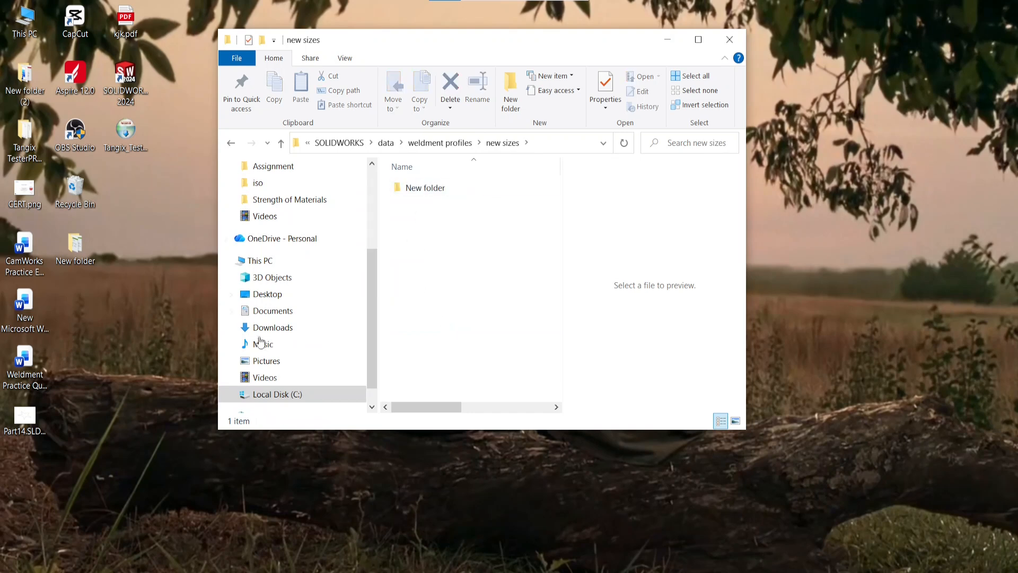
left_click(25, 419)
left_click_drag(25, 419, 424, 252)
left_click(466, 231)
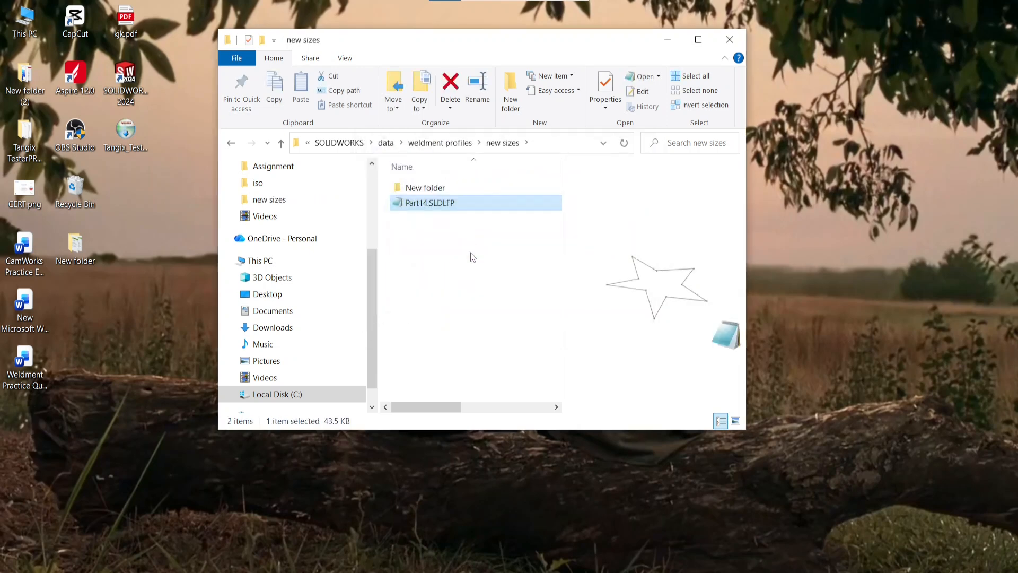
left_click(699, 39)
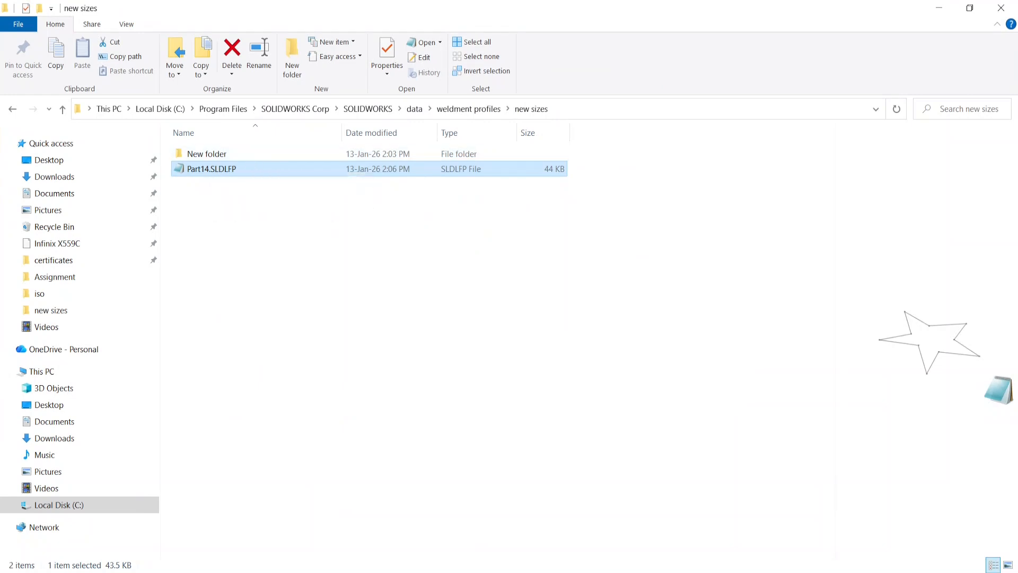
Switch back to SOLIDWORKS, create a new part document and set its unit system to MMGS
left_click(475, 539)
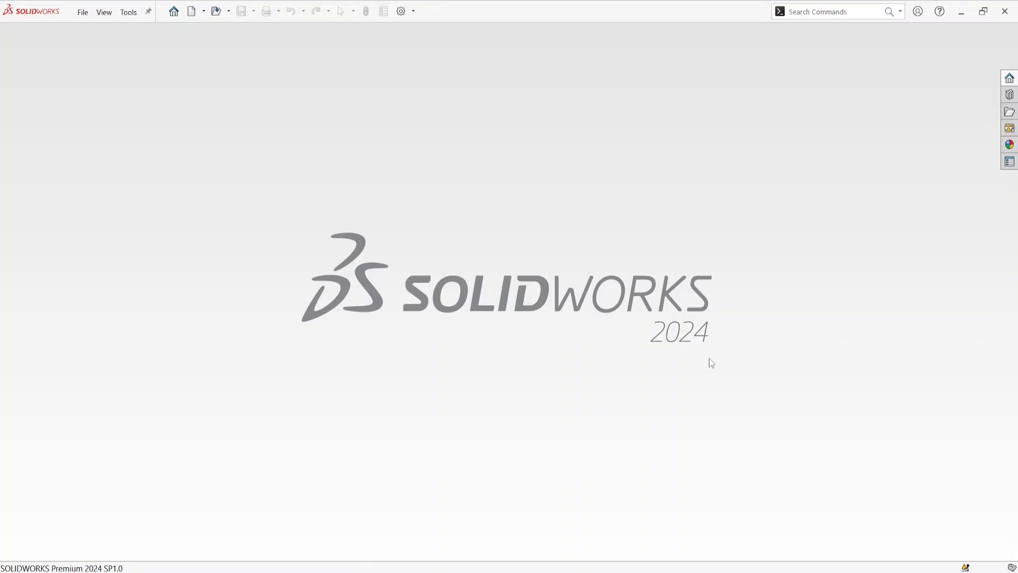
left_click(83, 12)
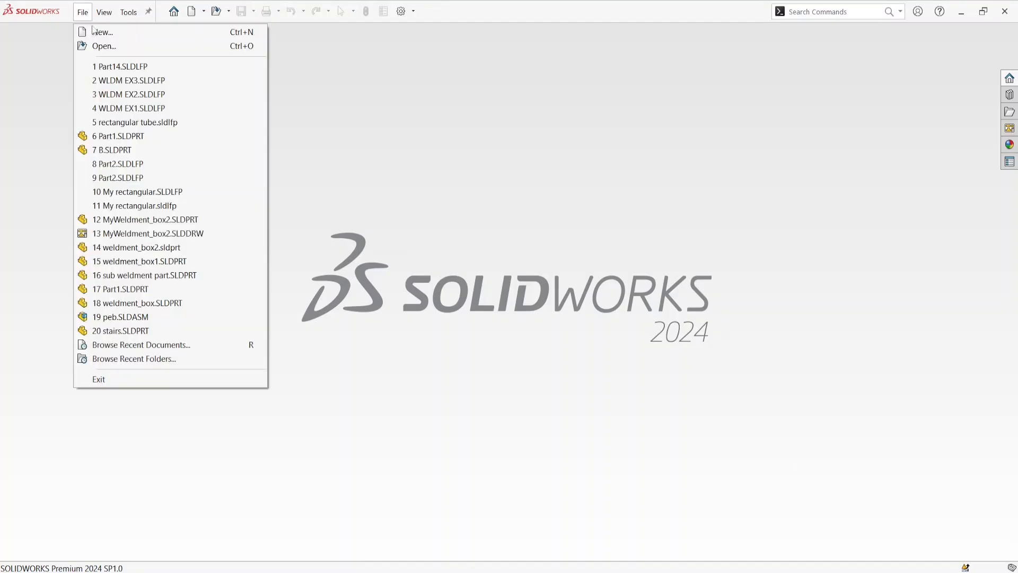
left_click(117, 32)
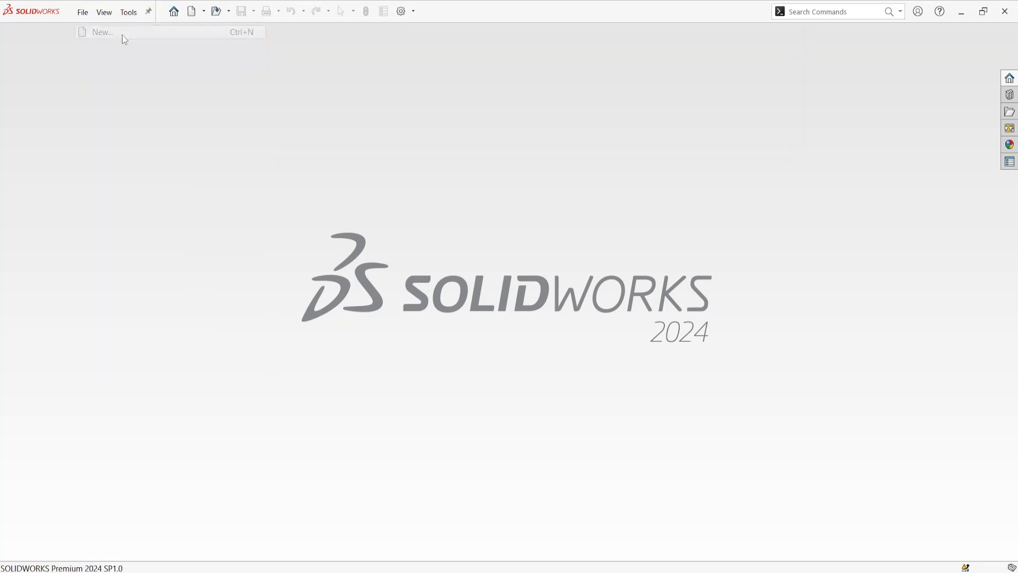
left_click(422, 316)
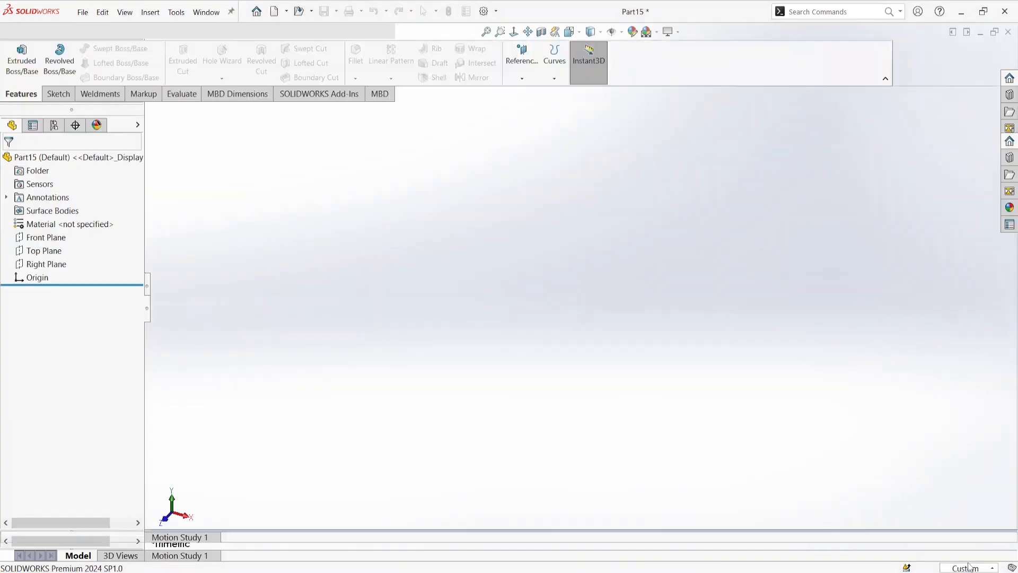
left_click(969, 568)
left_click(933, 504)
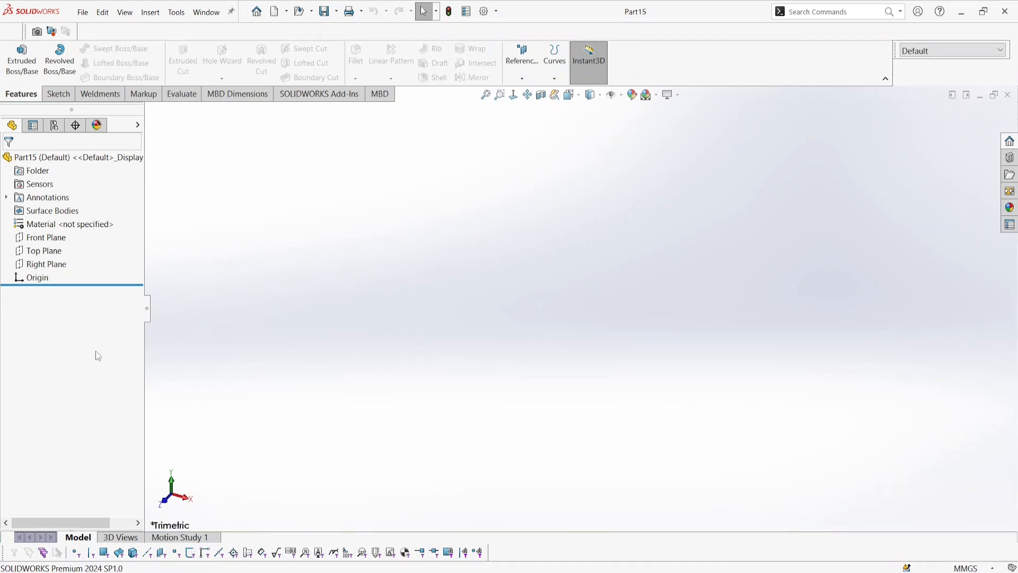
Sketch a single slanted line on the Top Plane, starting at the origin and rising along positive X, and exit the sketch
left_click(42, 252)
left_click(47, 234)
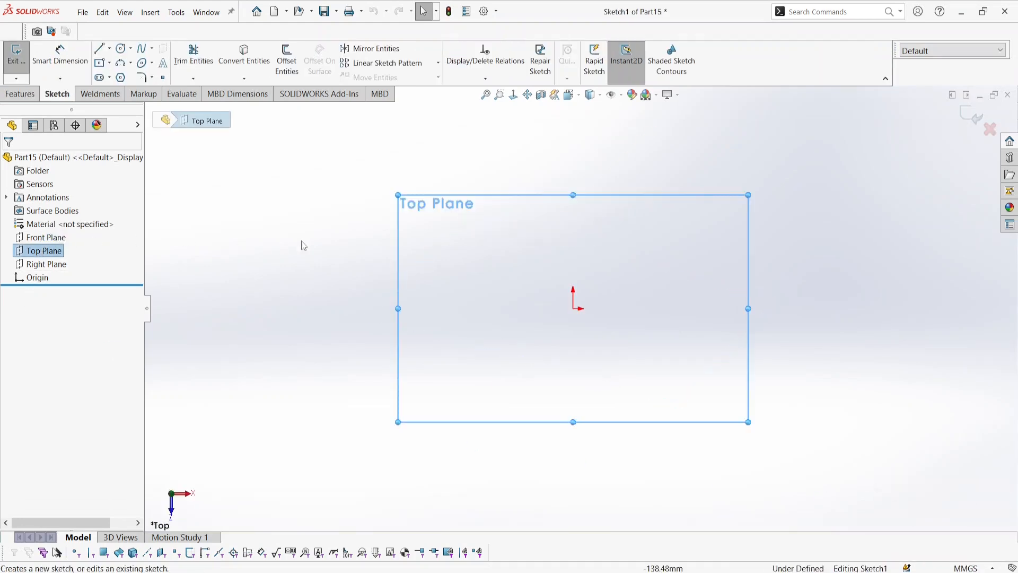
key("l")
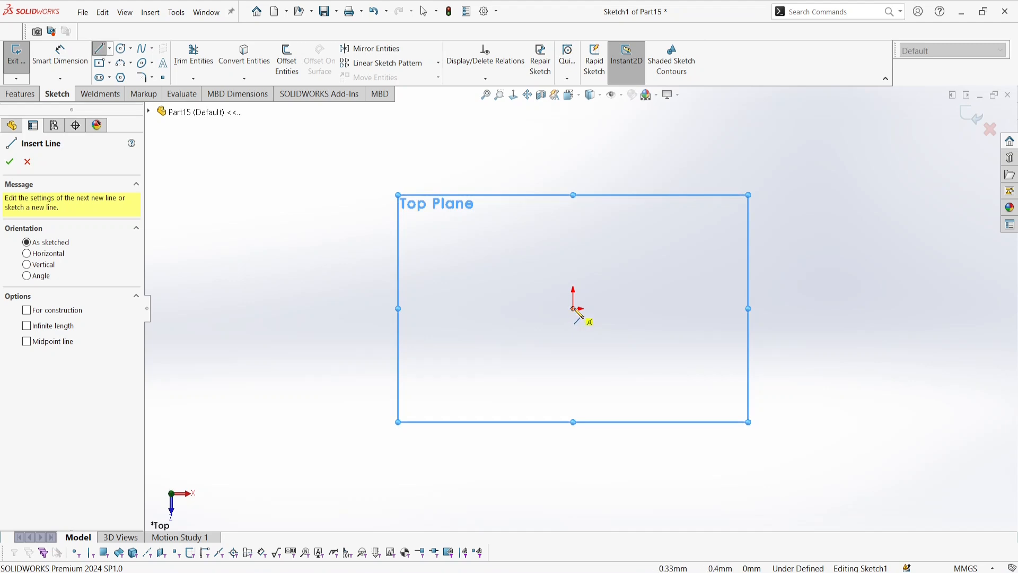
left_click(573, 309)
left_click(918, 142)
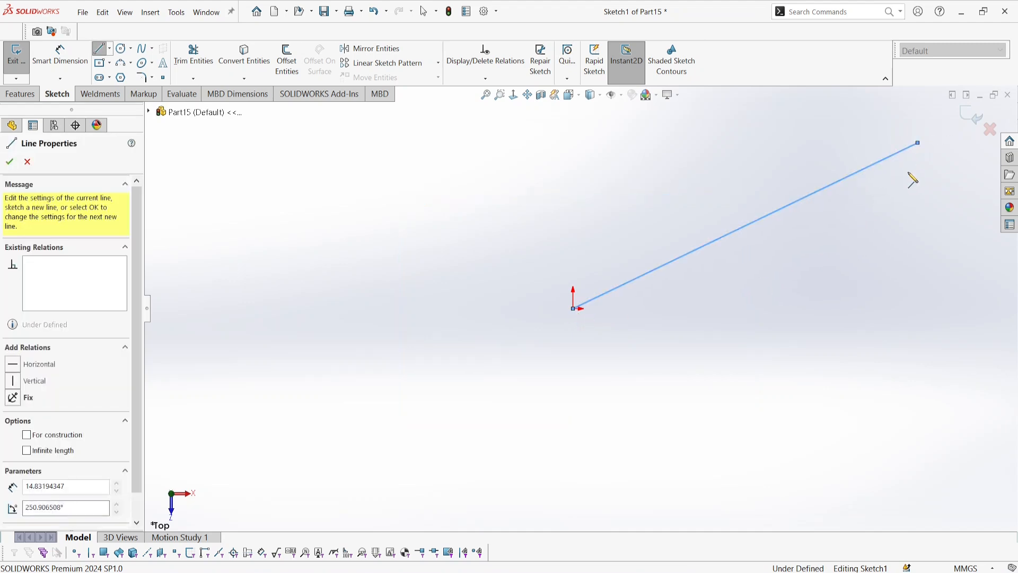
right_click(852, 285)
left_click(860, 290)
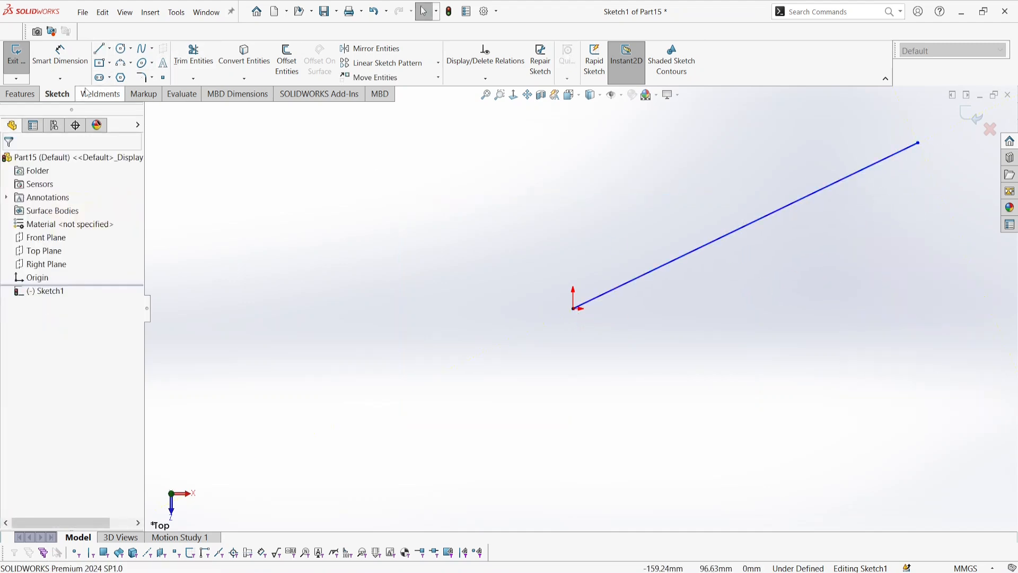
left_click(974, 120)
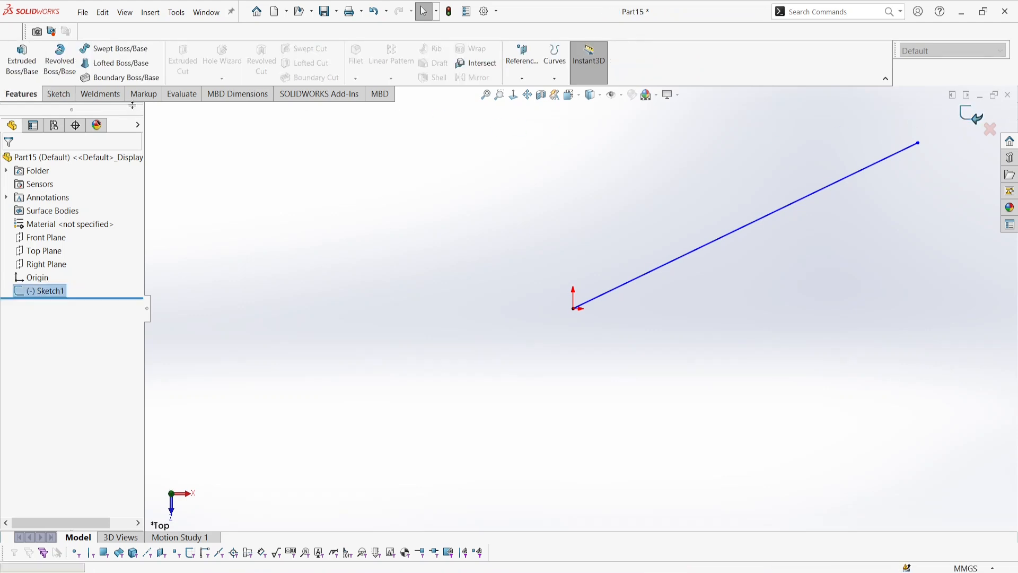
Start a structural member with standard new sizes and type Part14, and check which sizes the profile offers
left_click(100, 95)
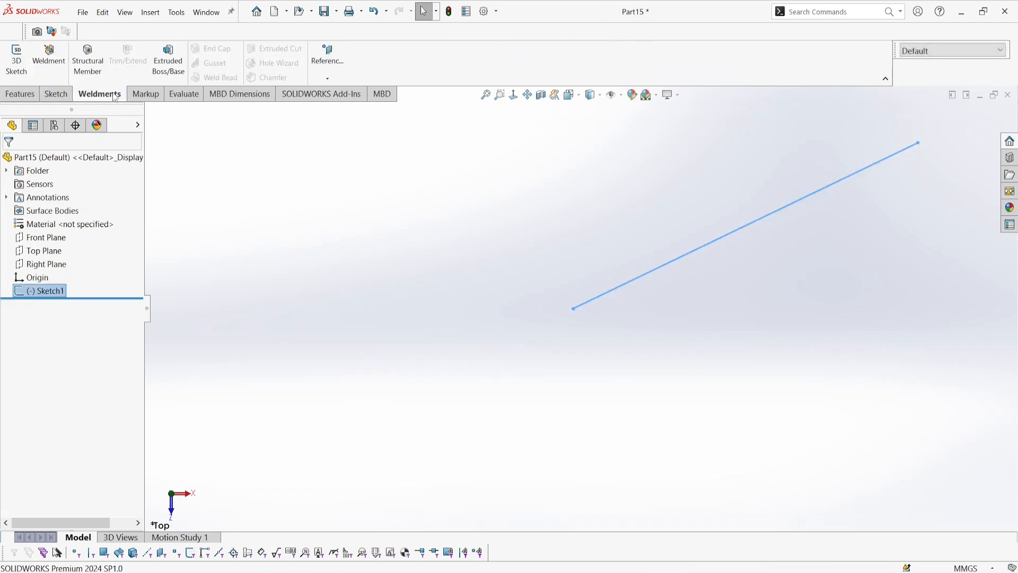
left_click(87, 58)
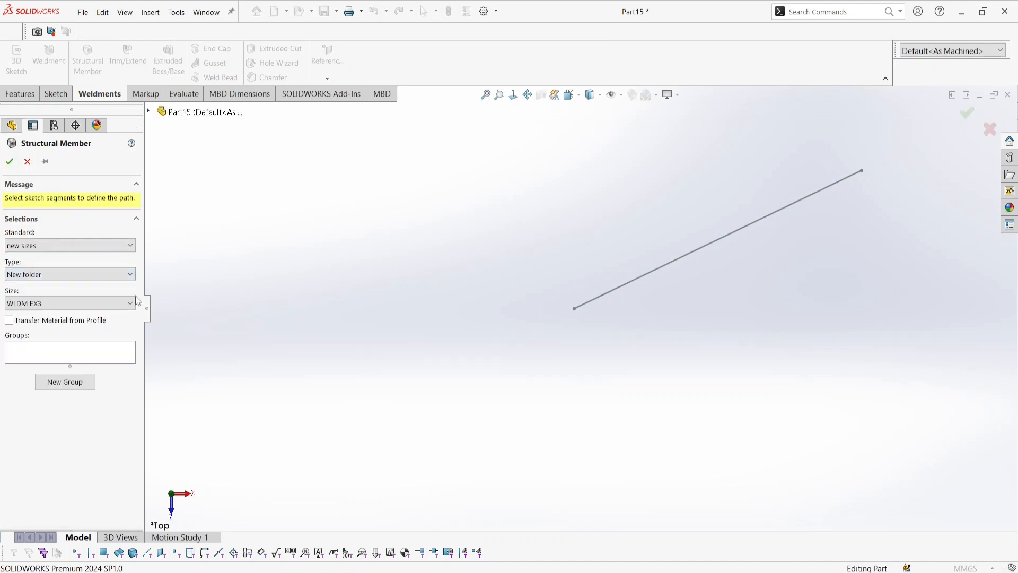
left_click(74, 245)
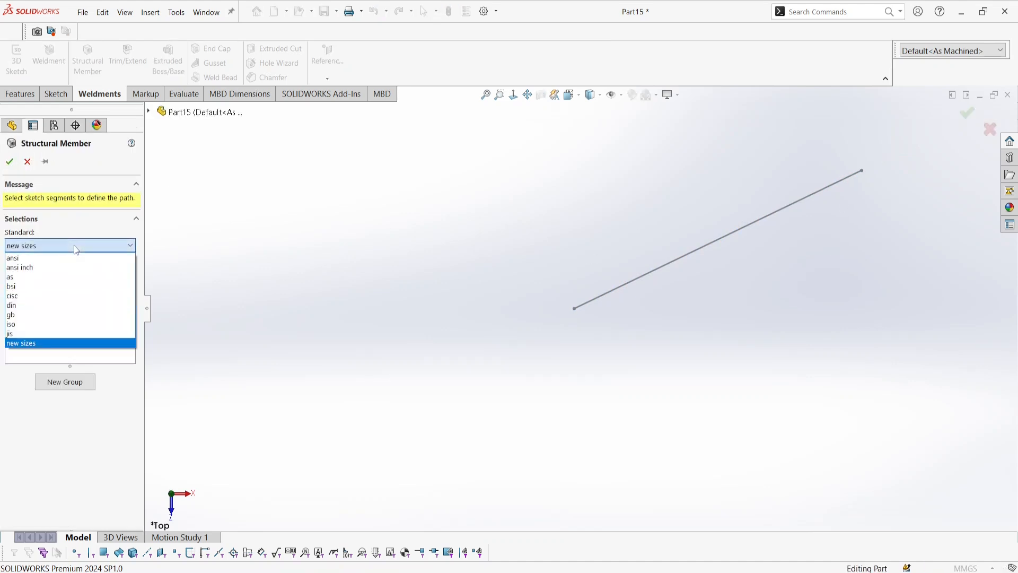
left_click(39, 346)
left_click(75, 274)
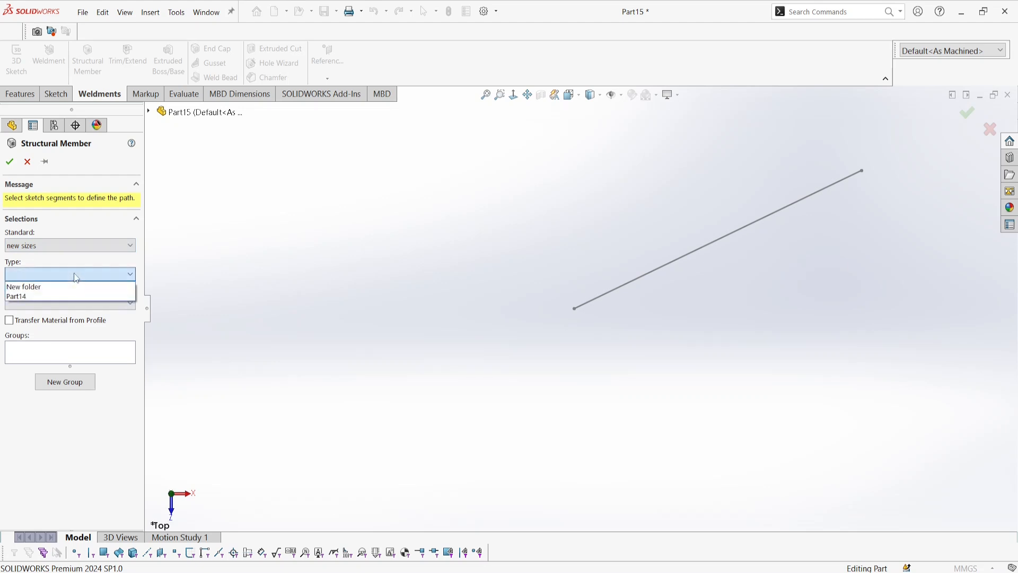
left_click(46, 296)
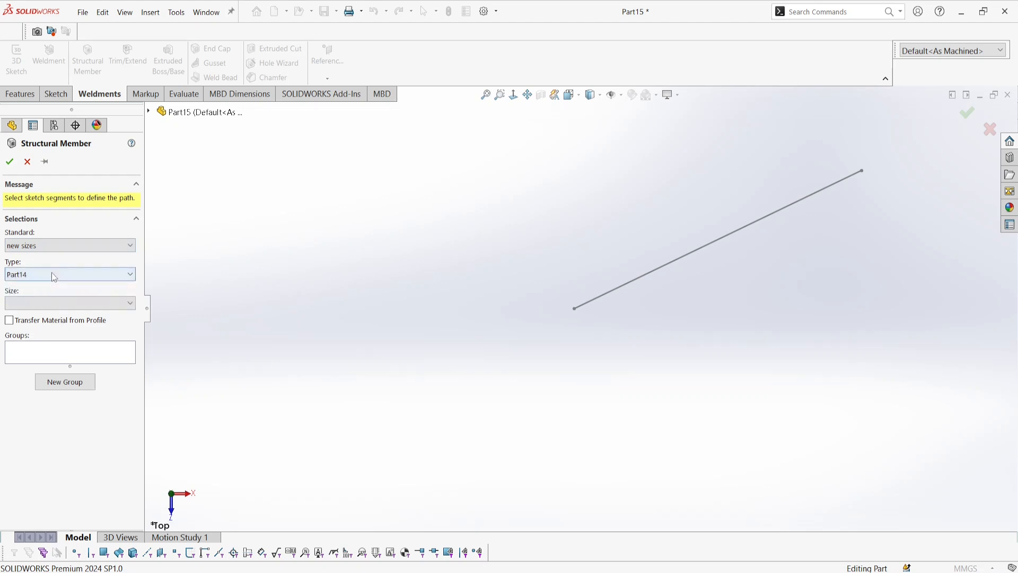
left_click(126, 303)
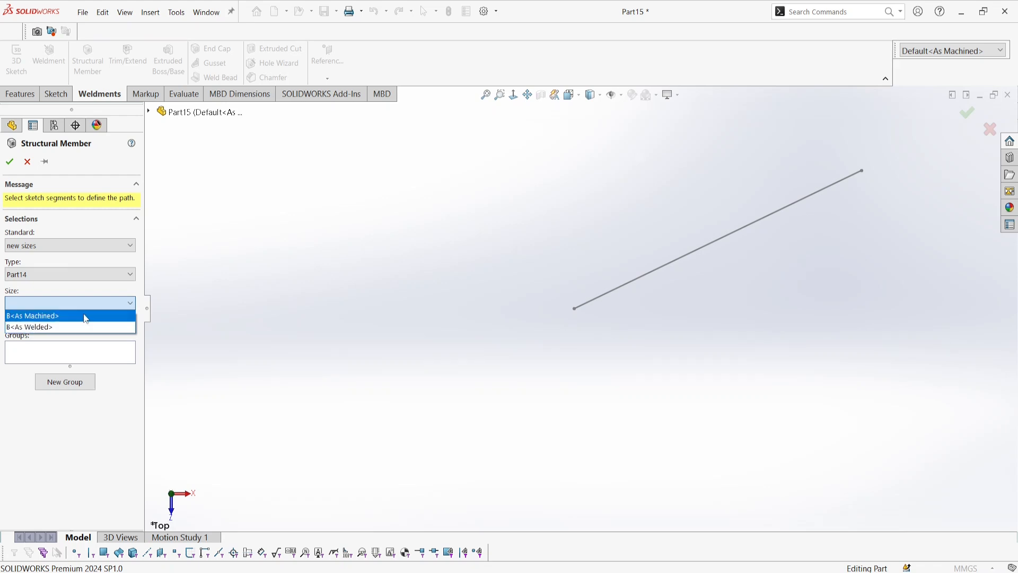
left_click(124, 305)
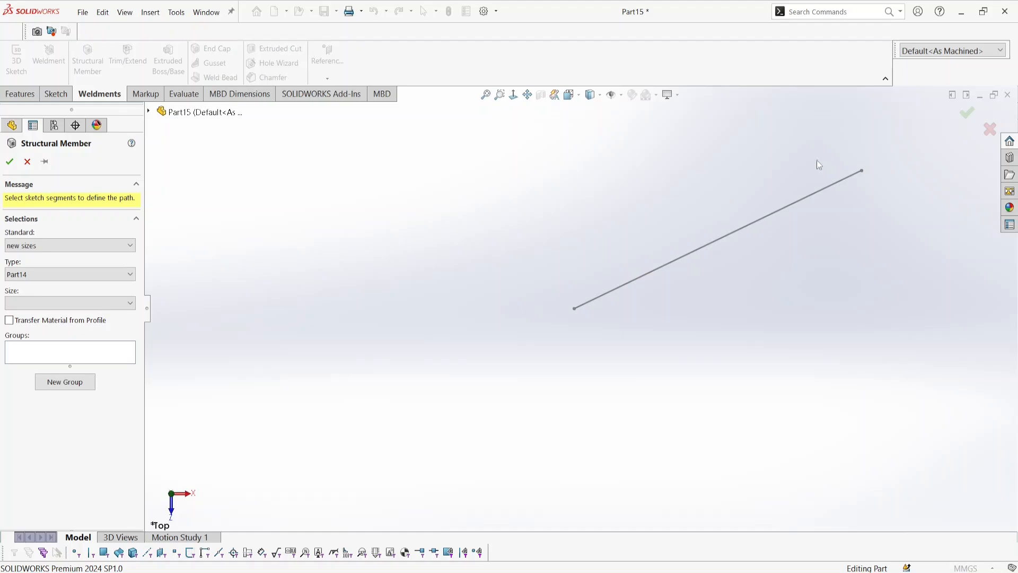
Switch to File Explorer and compare how profile files are stored in the iso folder and the new sizes folder
key("alt+Tab")
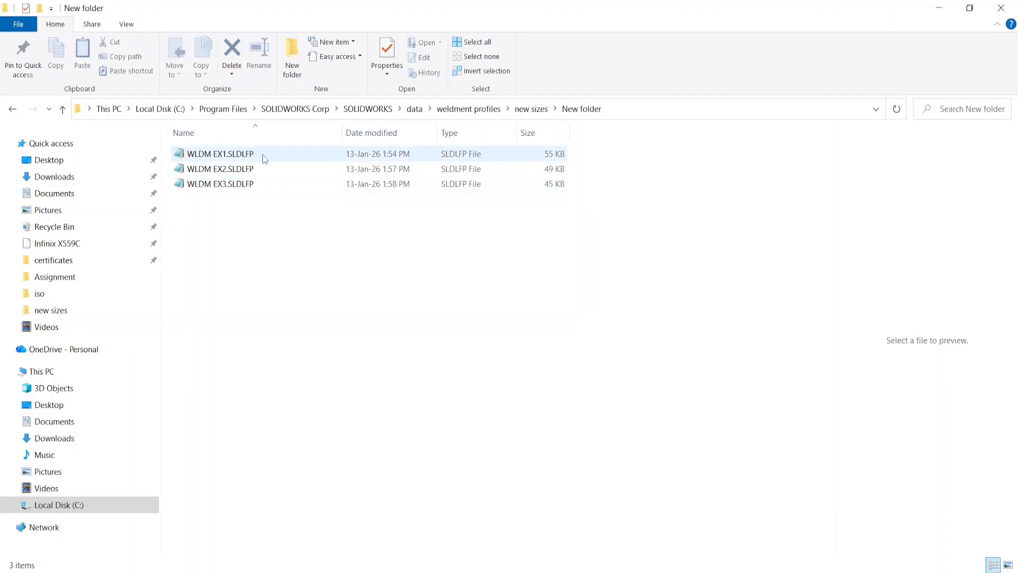
left_click(530, 110)
left_click(460, 109)
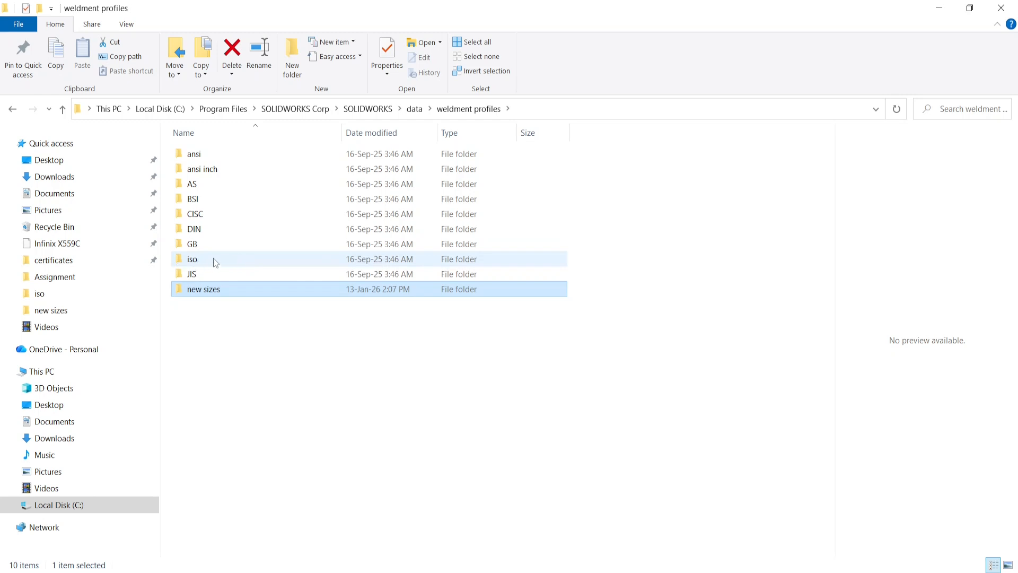
double_click(247, 260)
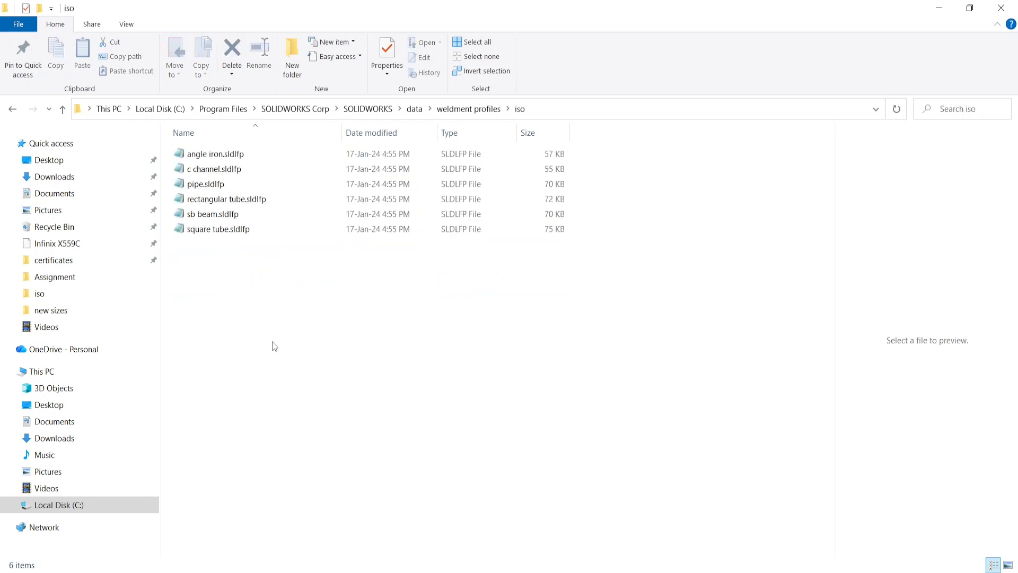
left_click_drag(238, 281, 246, 257)
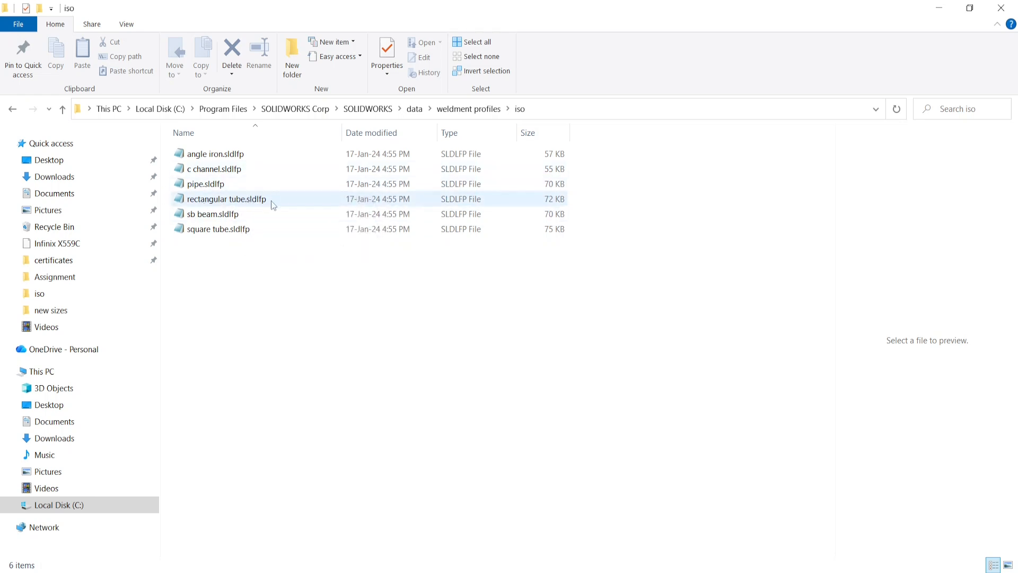
mouse_move(268, 202)
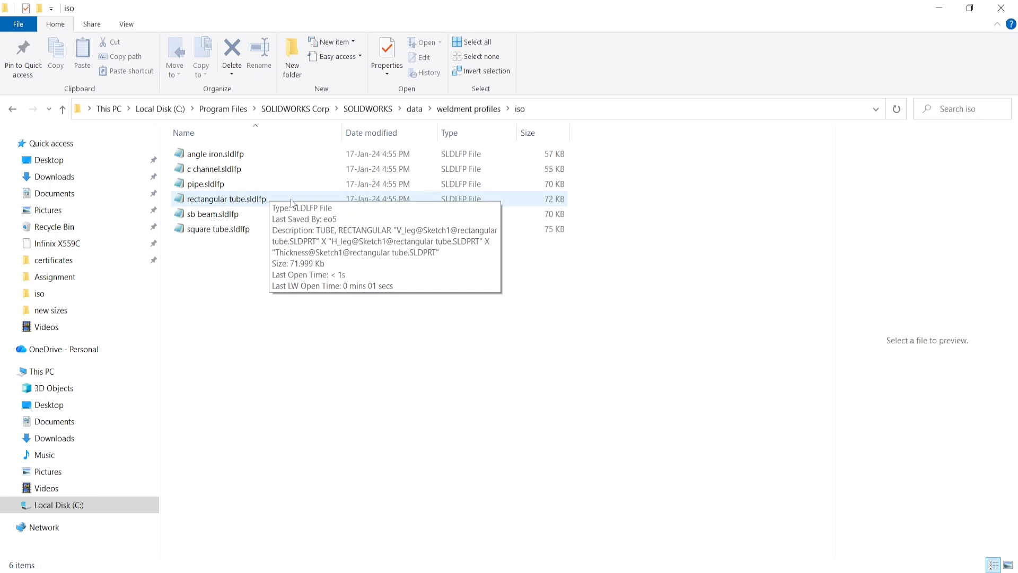
left_click(468, 109)
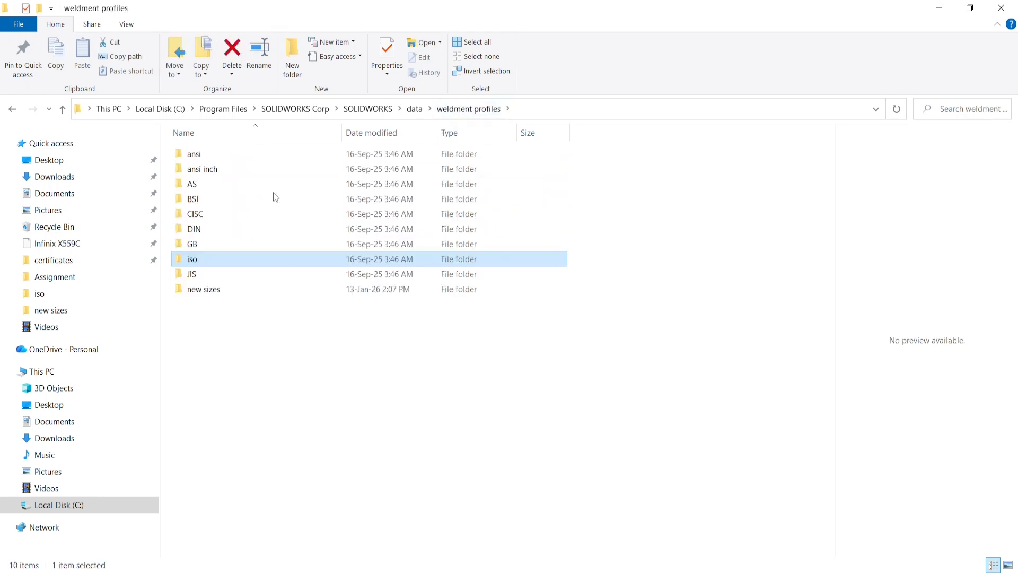
double_click(229, 289)
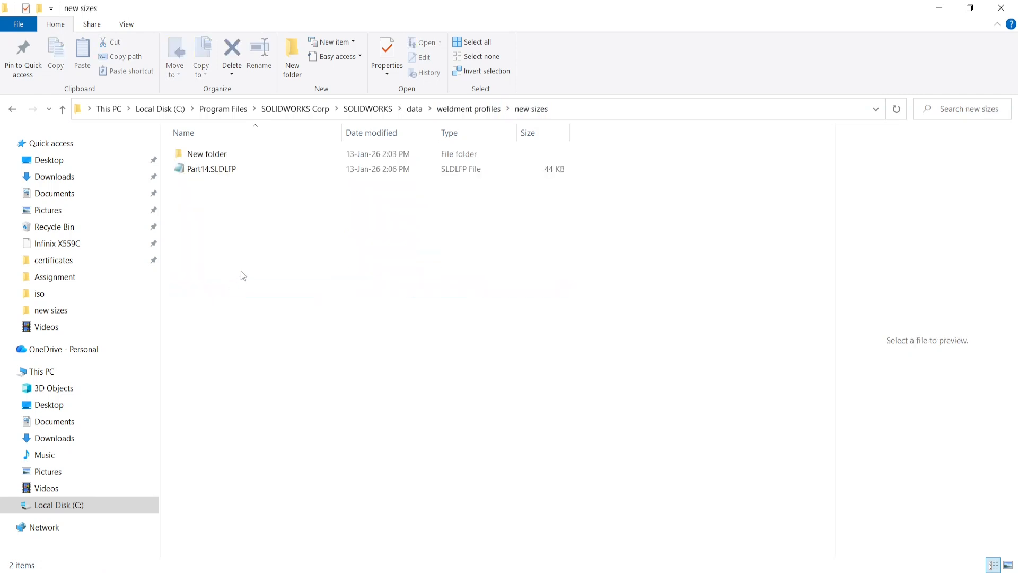
Examine how profile files are stored in the new sizes folder and in its New folder subfolder
left_click(469, 108)
double_click(215, 290)
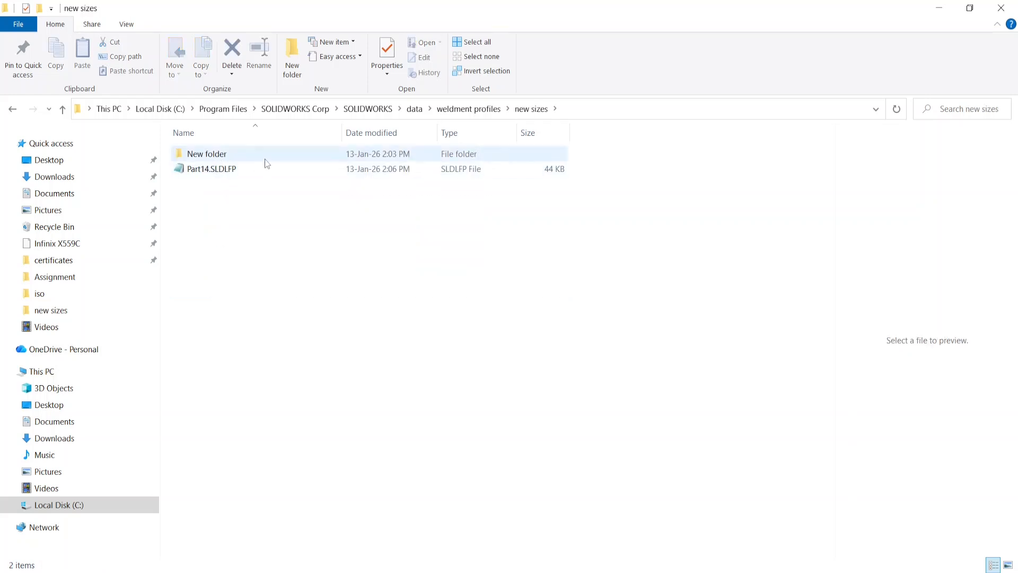
double_click(259, 157)
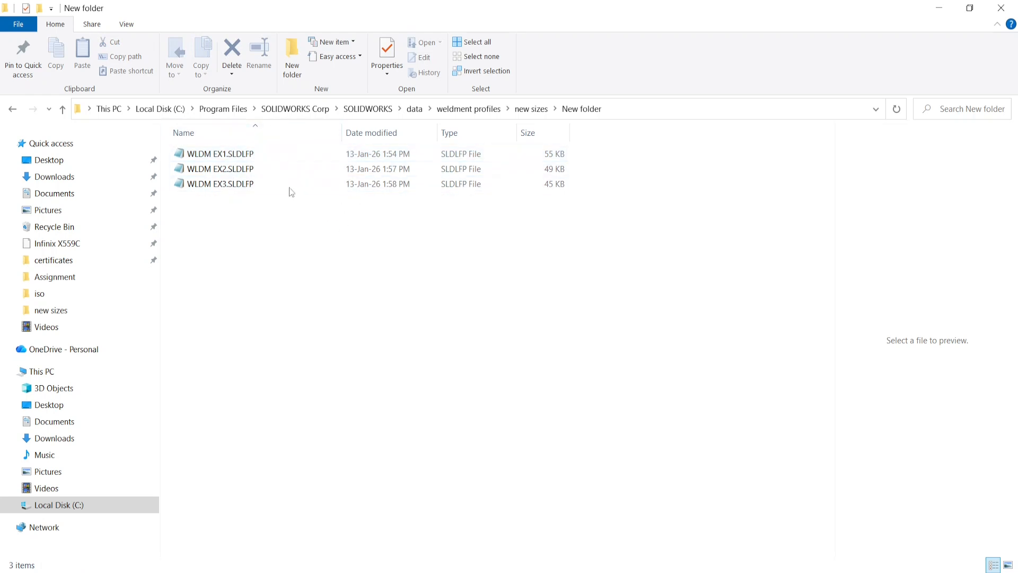
left_click(531, 109)
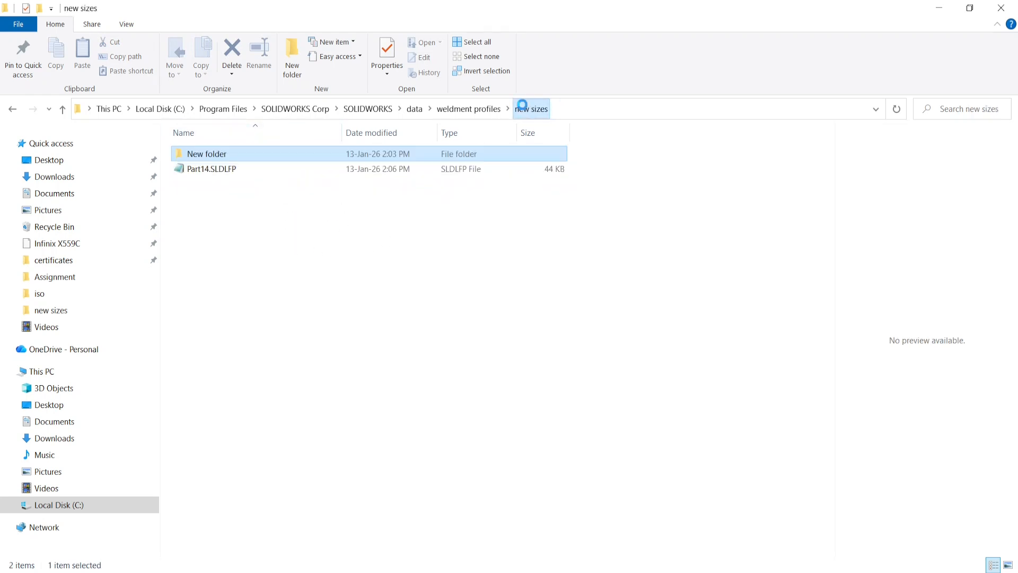
left_click(467, 110)
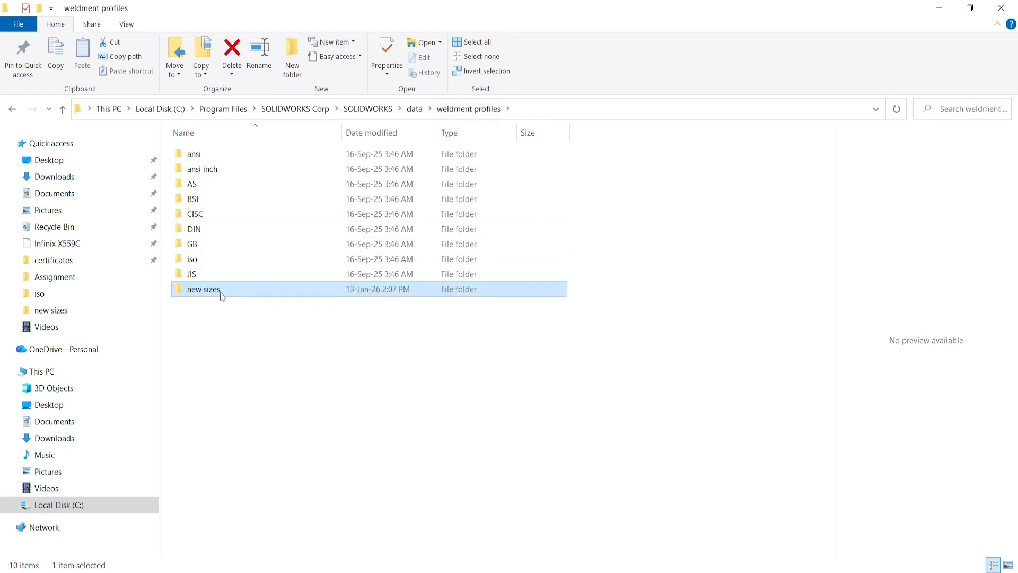
double_click(221, 292)
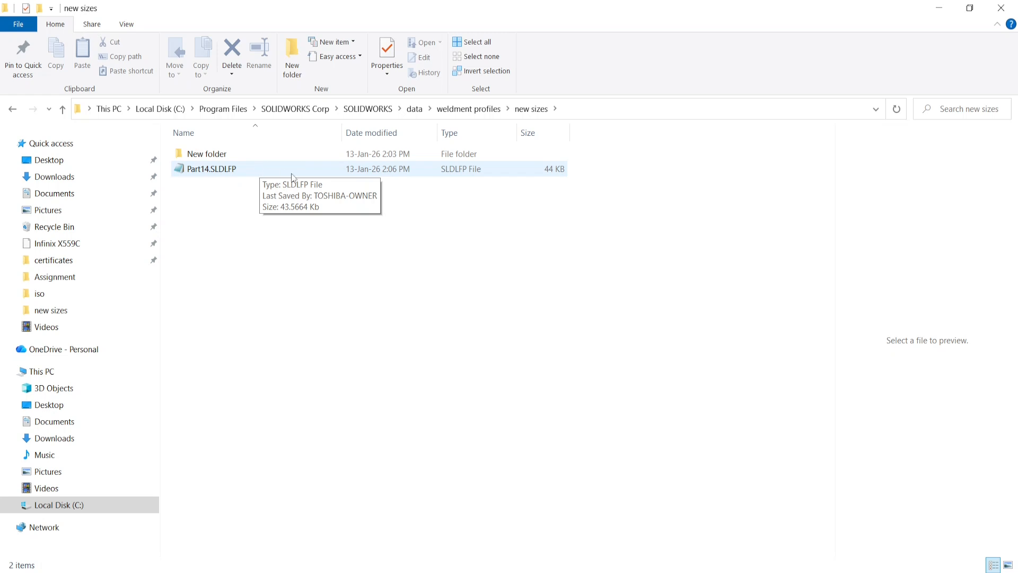
Go back to the weldment profiles folder, open iso and select rectangular tube.sldlfp
left_click(456, 110)
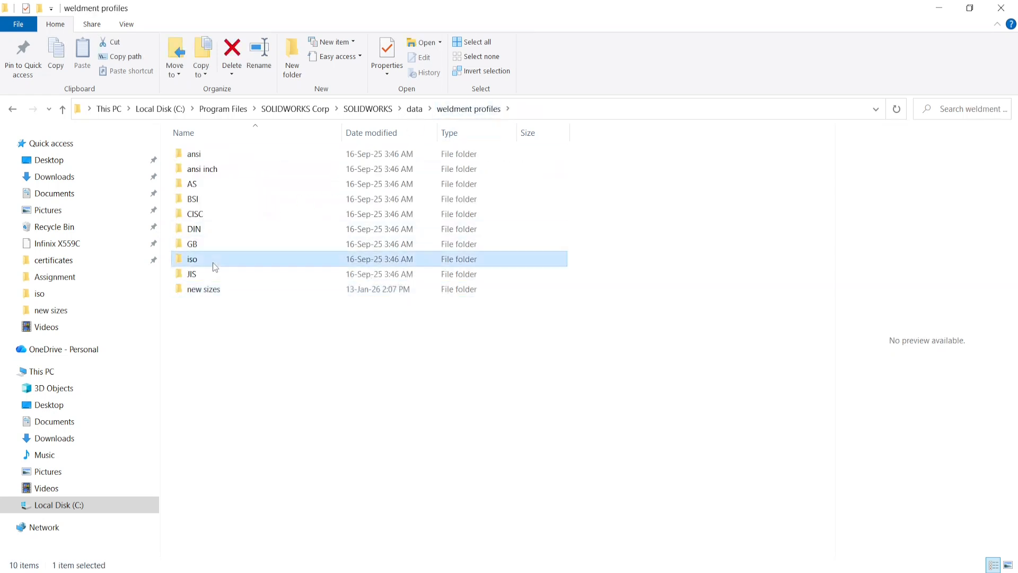
double_click(213, 261)
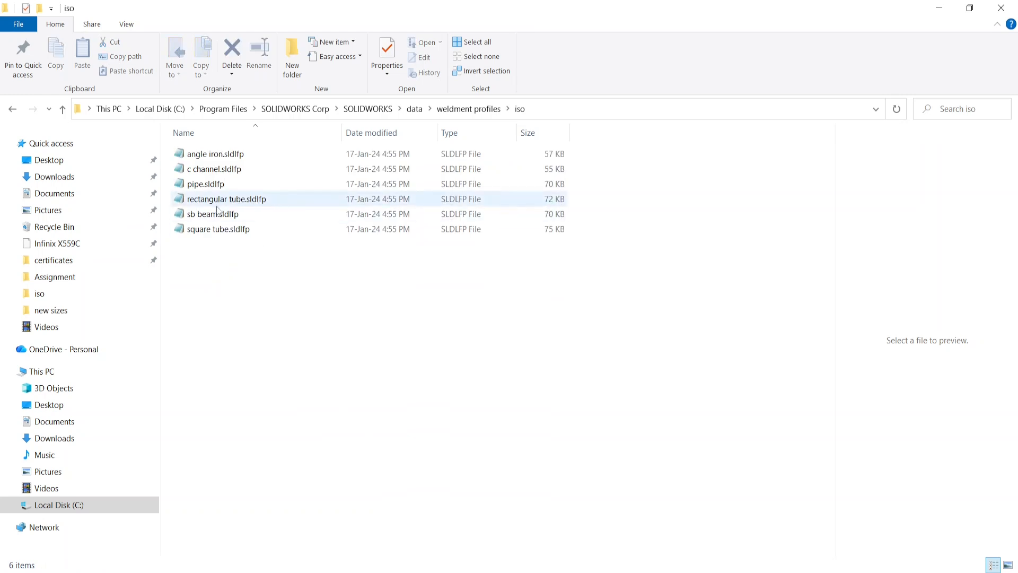
left_click(216, 202)
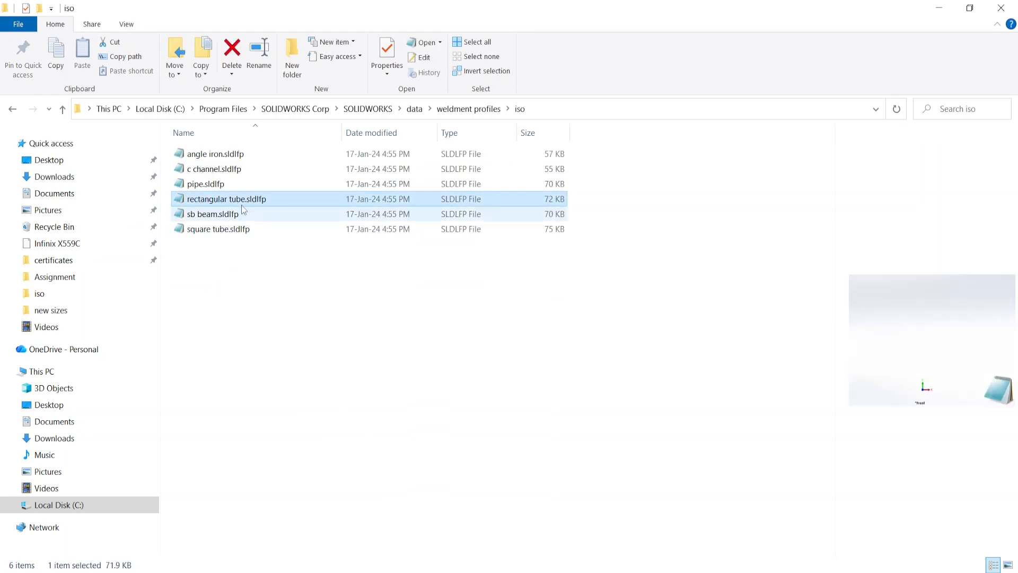
Restore the File Explorer window to a smaller size and close the Part15 document in SOLIDWORKS without saving
left_click(970, 8)
left_click(1008, 96)
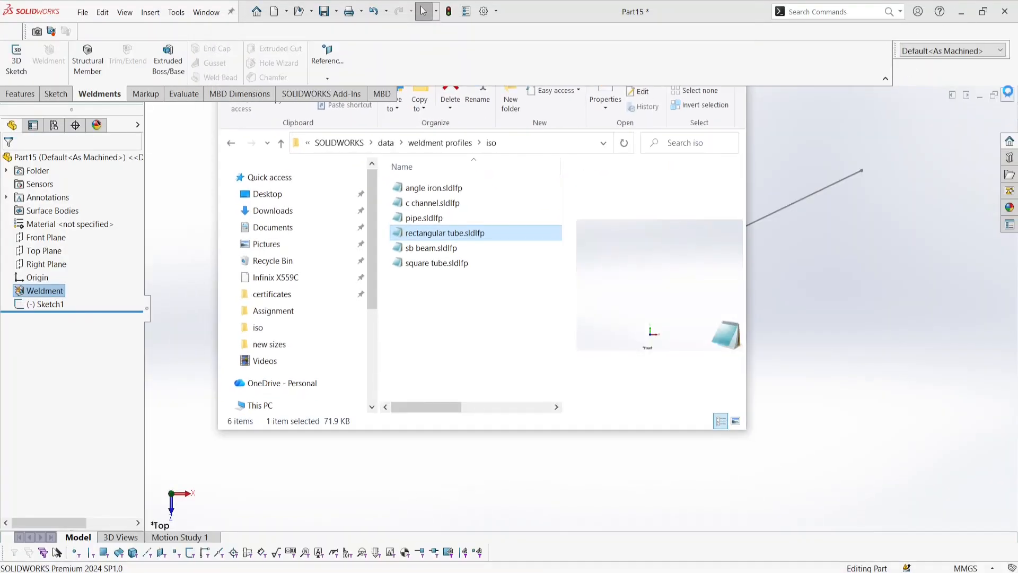
left_click(488, 309)
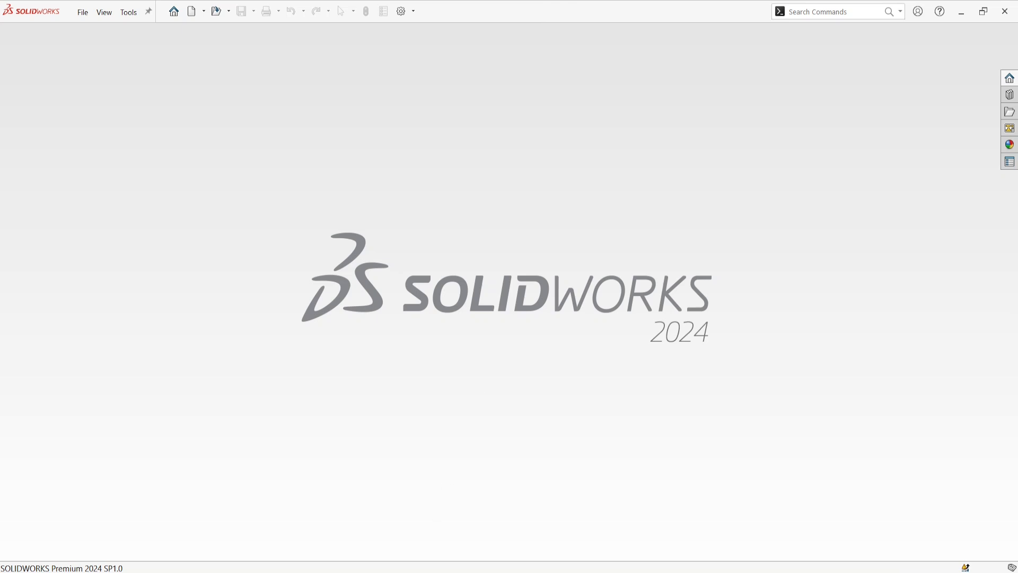
Open rectangular tube.sldlfp from the iso folder in SOLIDWORKS with read-only access
left_click(406, 529)
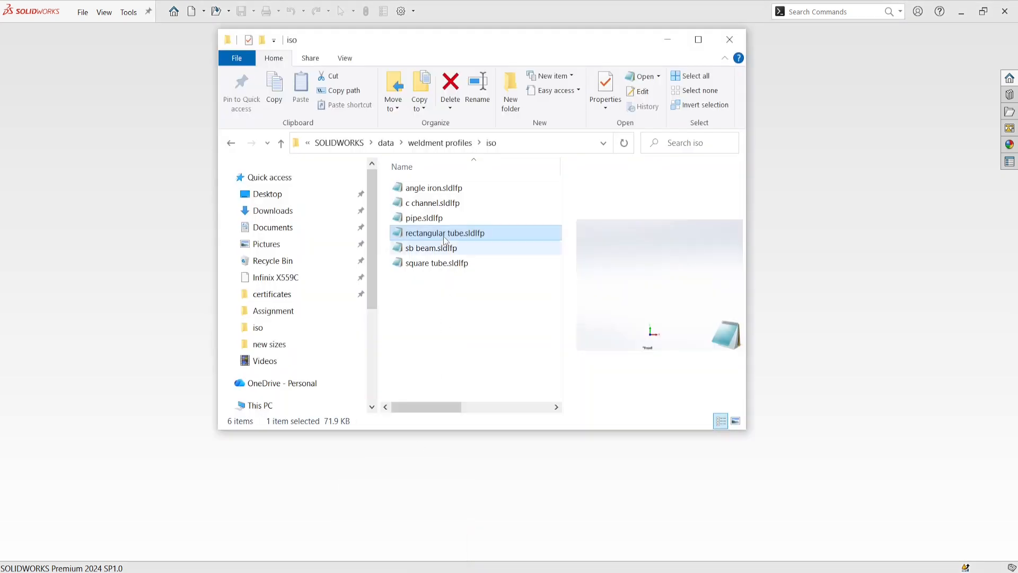
left_click_drag(404, 37, 311, 52)
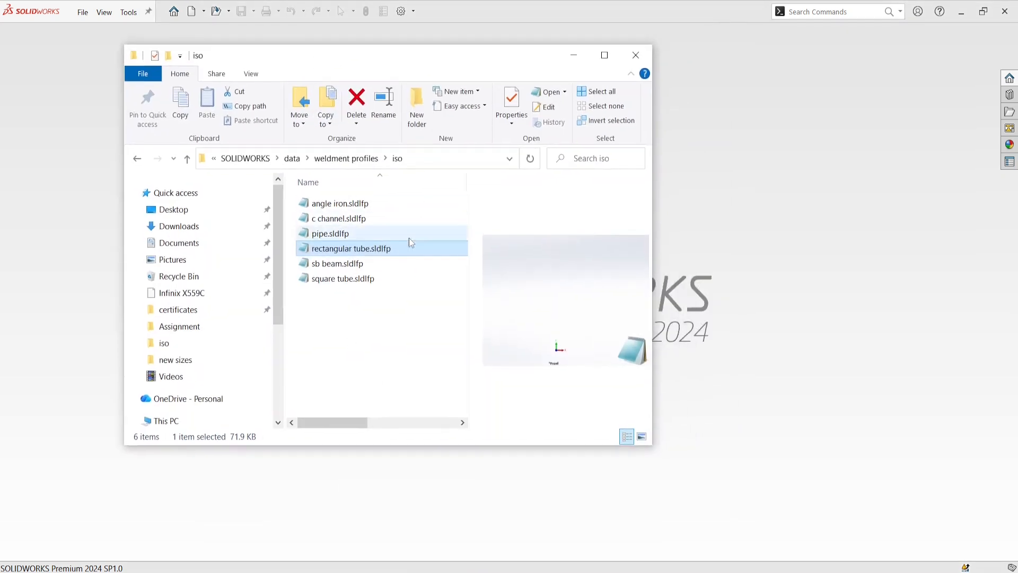
double_click(348, 254)
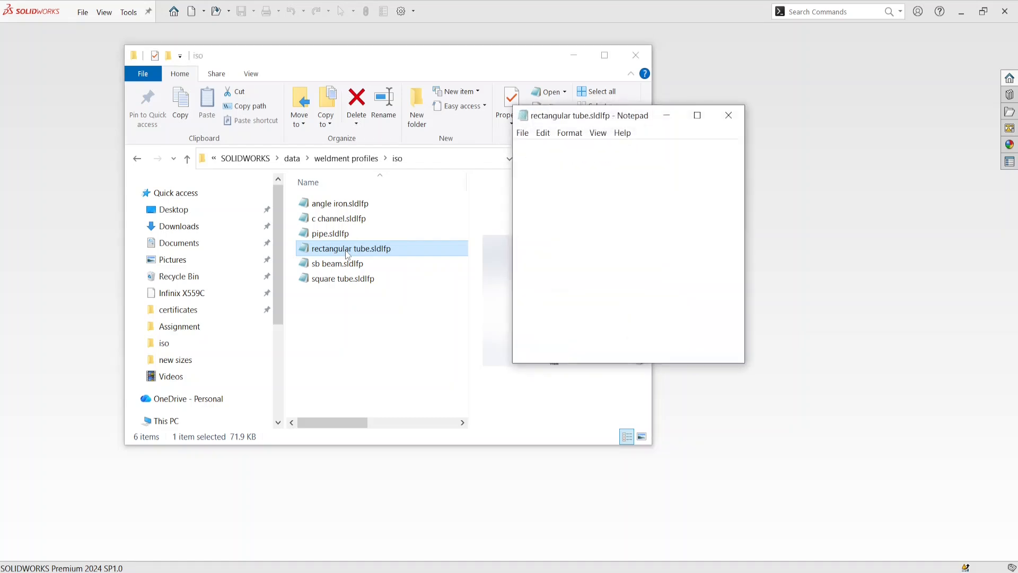
left_click(728, 116)
left_click_drag(346, 253, 699, 213)
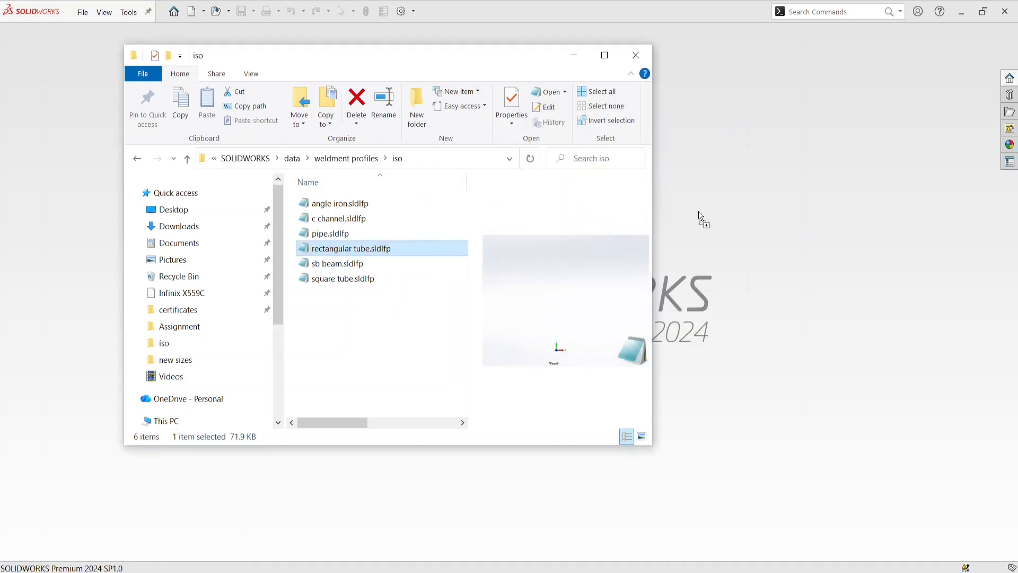
left_click_drag(759, 173, 757, 168)
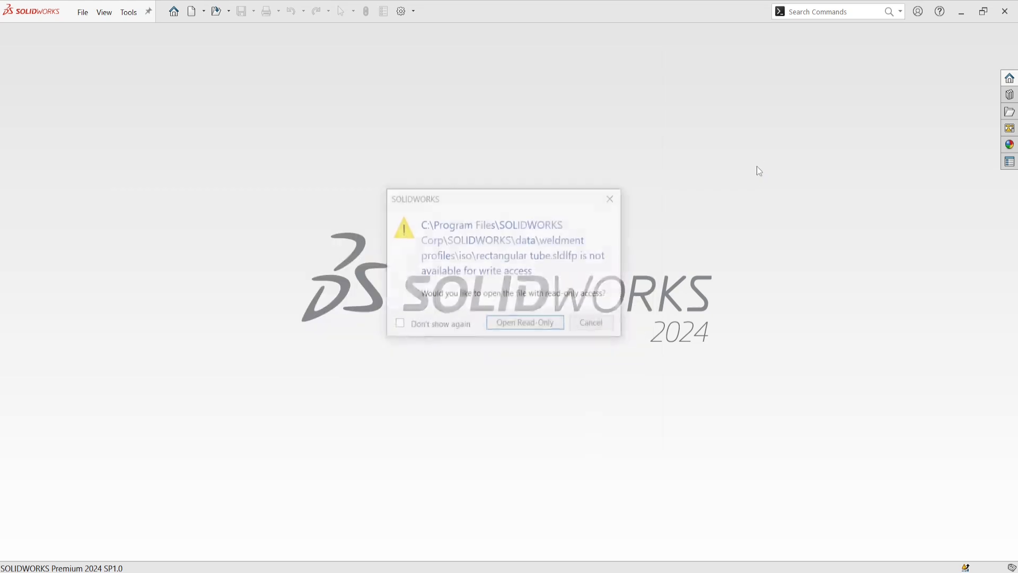
left_click(524, 326)
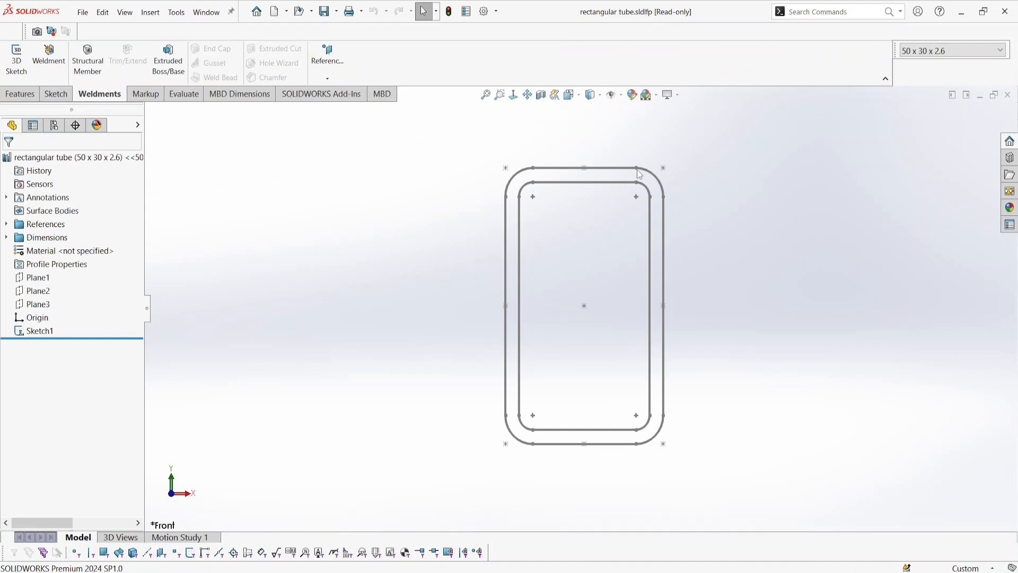
Check which size configurations the rectangular tube profile contains, keeping 50 x 30 x 2.6 active, and close the file
left_click(952, 51)
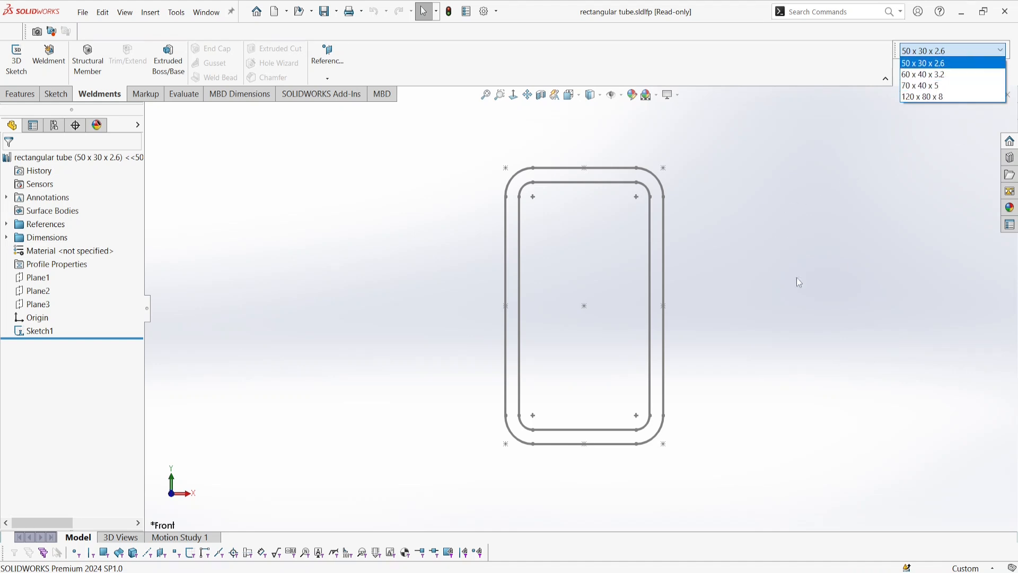
left_click(827, 259)
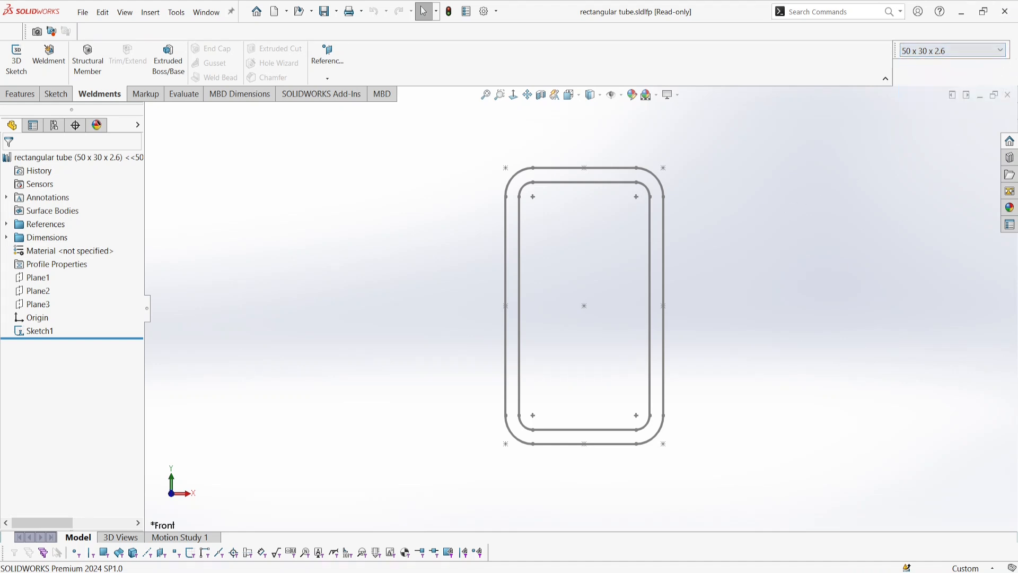
left_click(1008, 95)
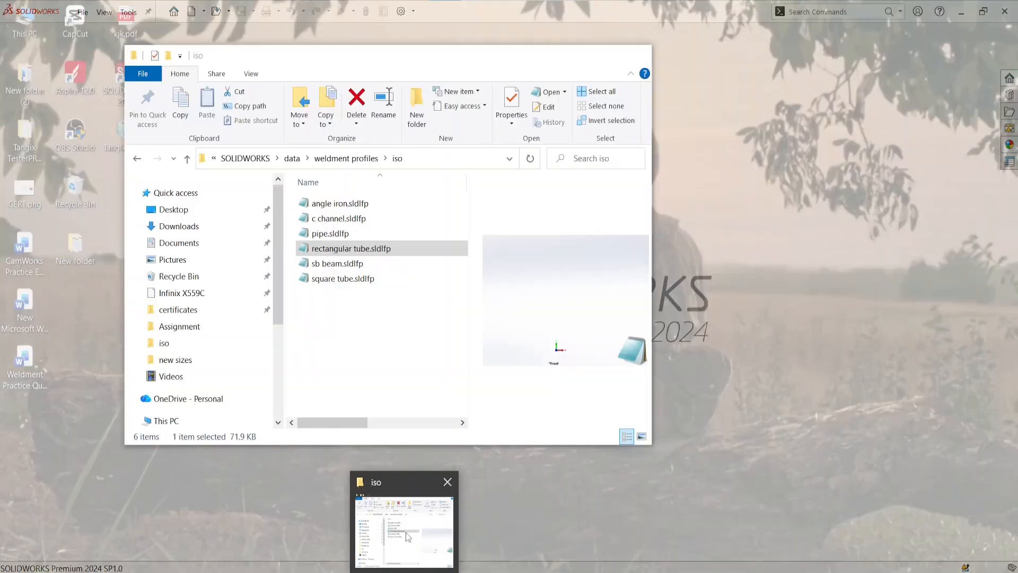
Switch to File Explorer showing the iso folder and maximize its window
left_click(406, 532)
left_click(604, 56)
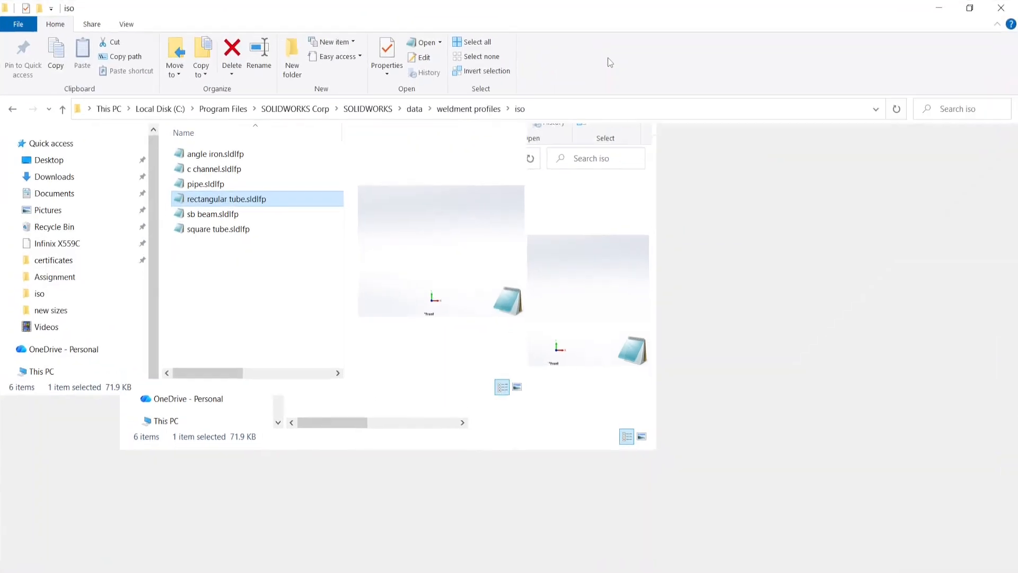